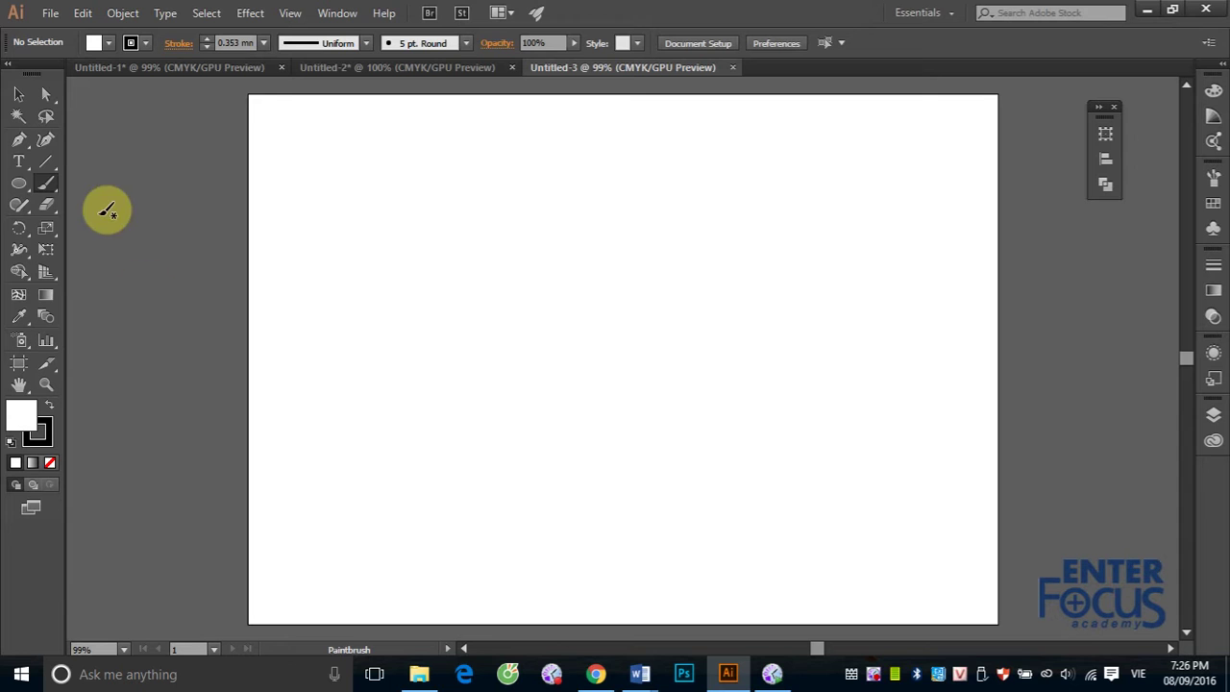
Step: Choose the Paintbrush Tool from the drawing tool variants
click(26, 144)
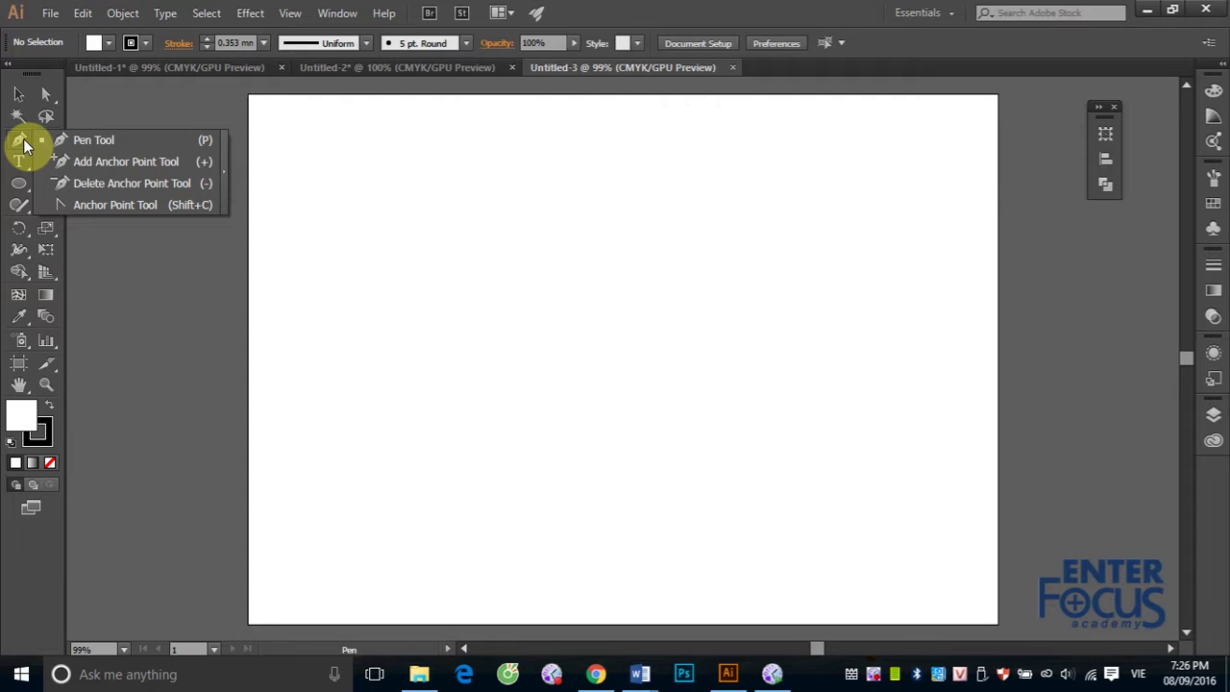
click(616, 12)
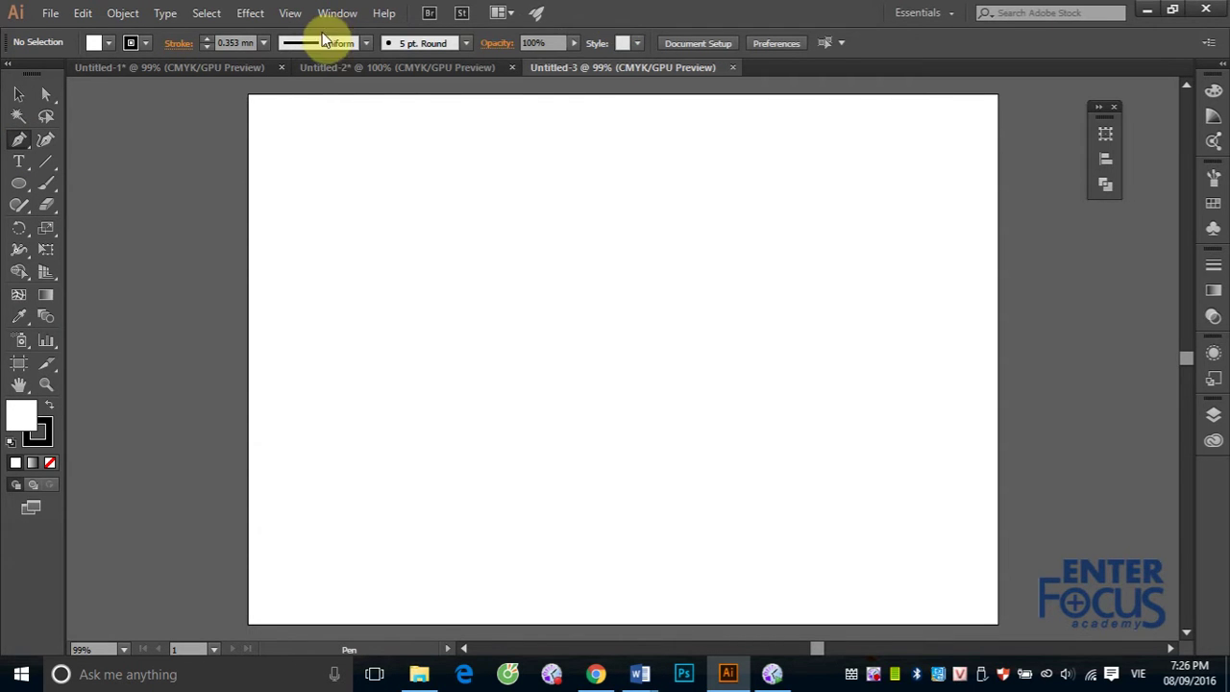
click(48, 186)
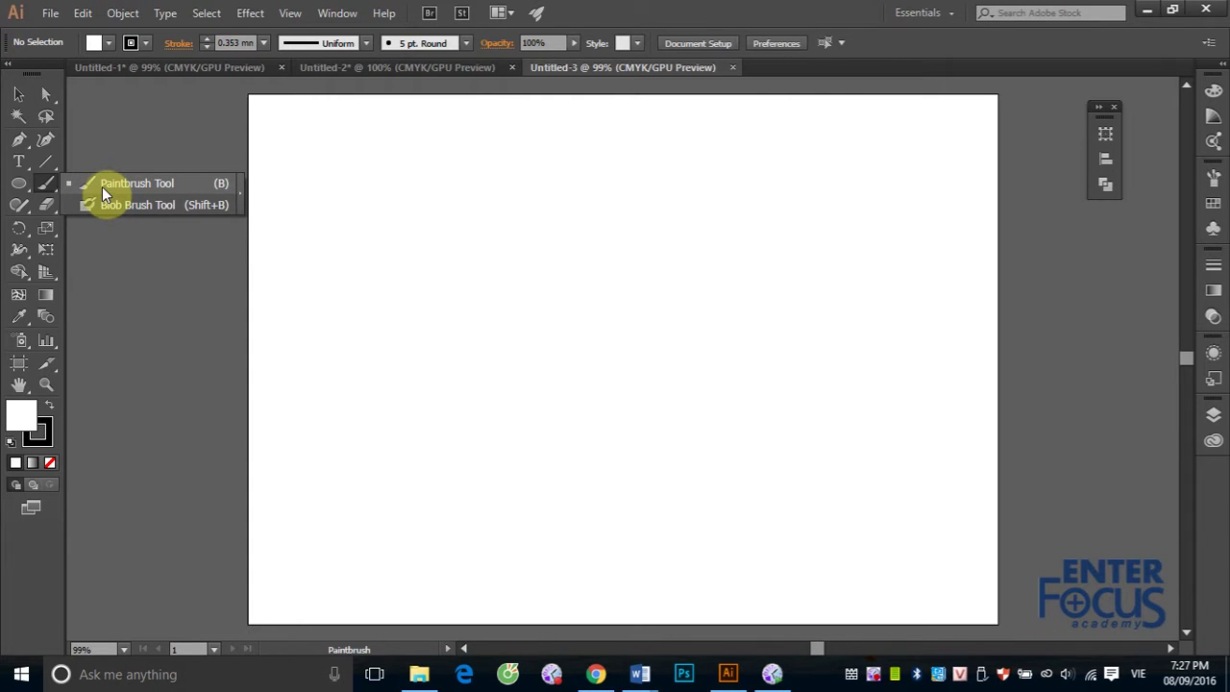
click(89, 187)
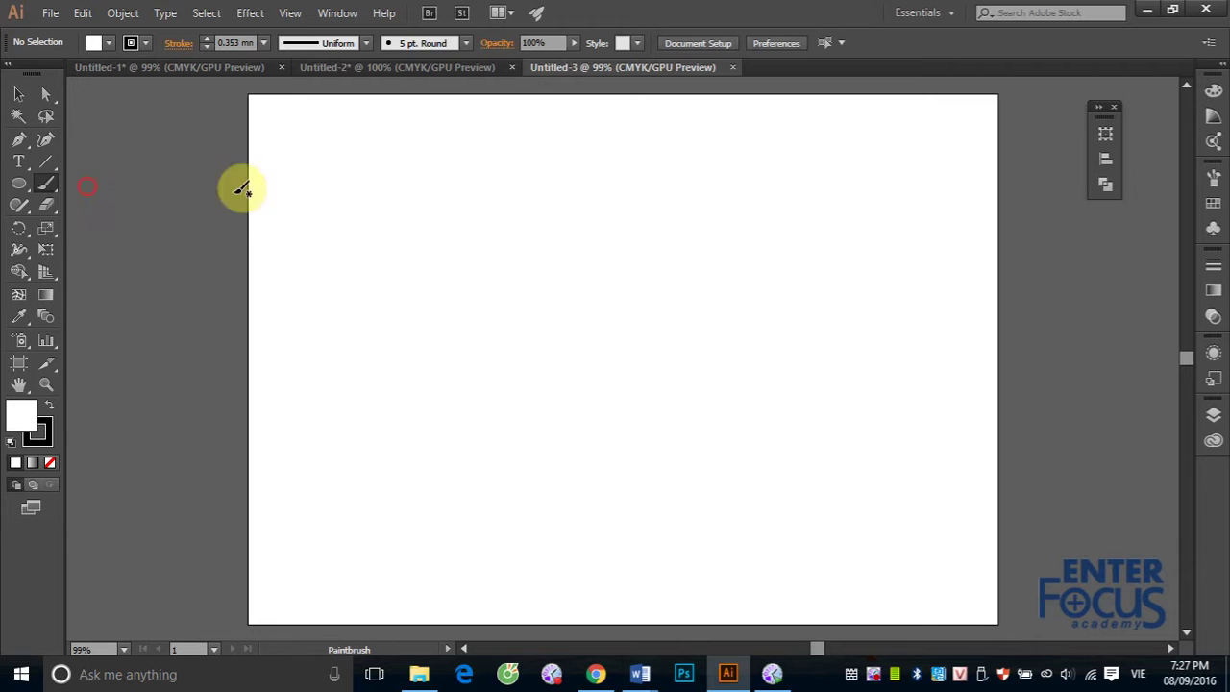
Step: Paint a curve rising from lower left into a horizontal line, then select it
drag(314, 370, 697, 262)
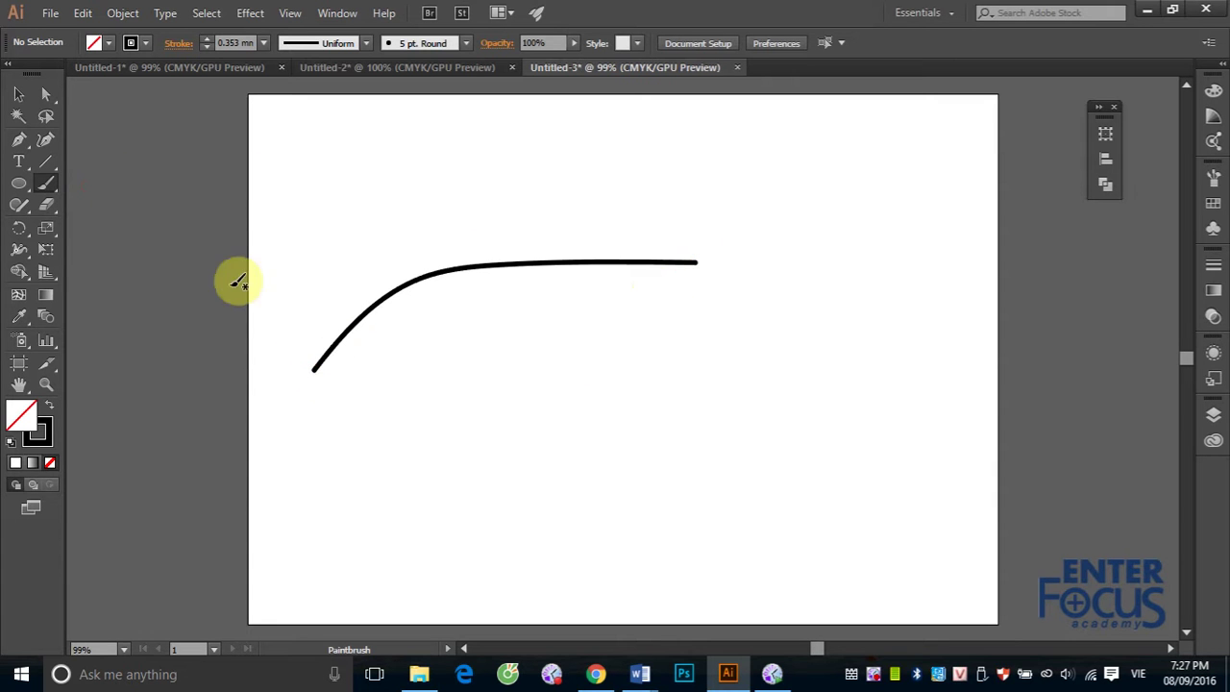
click(19, 94)
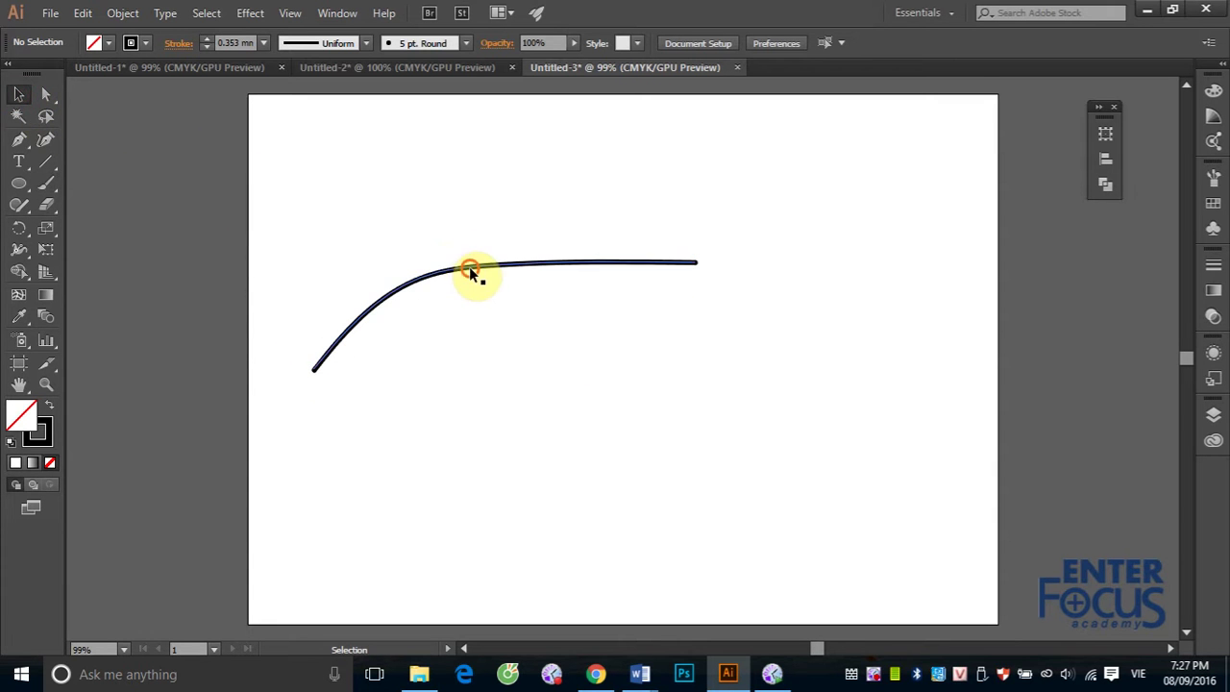
click(469, 266)
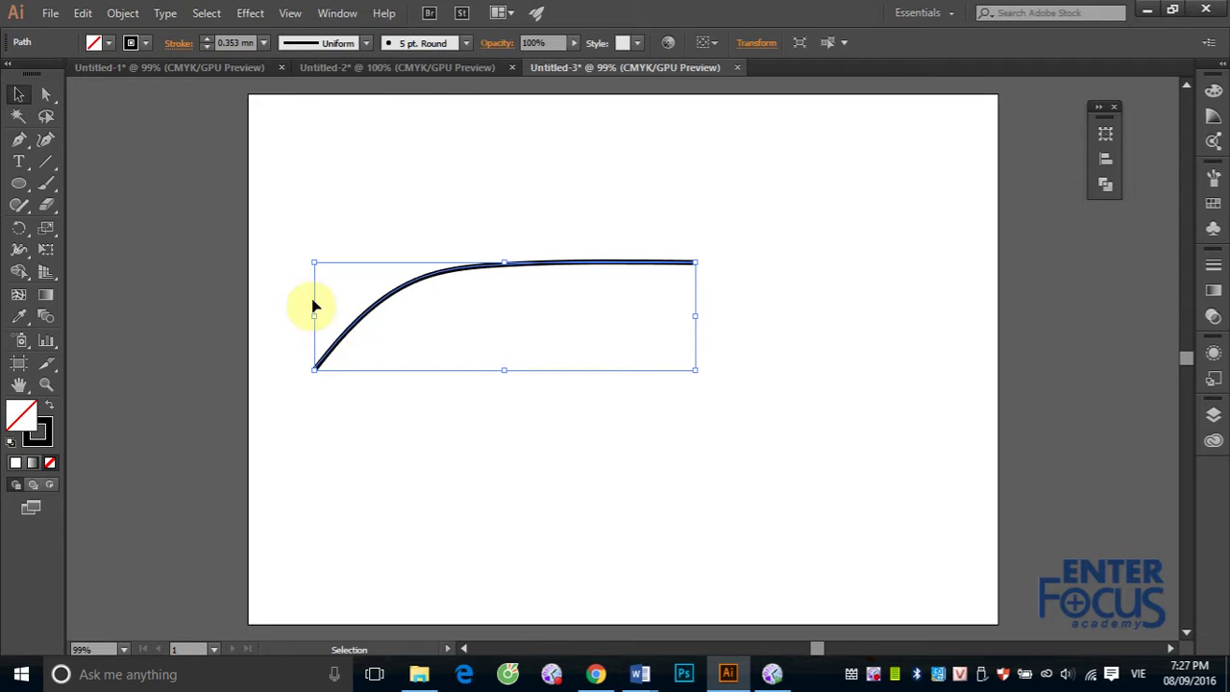
Step: Try the bulging width profile on the curve, then revert to uniform width
click(366, 44)
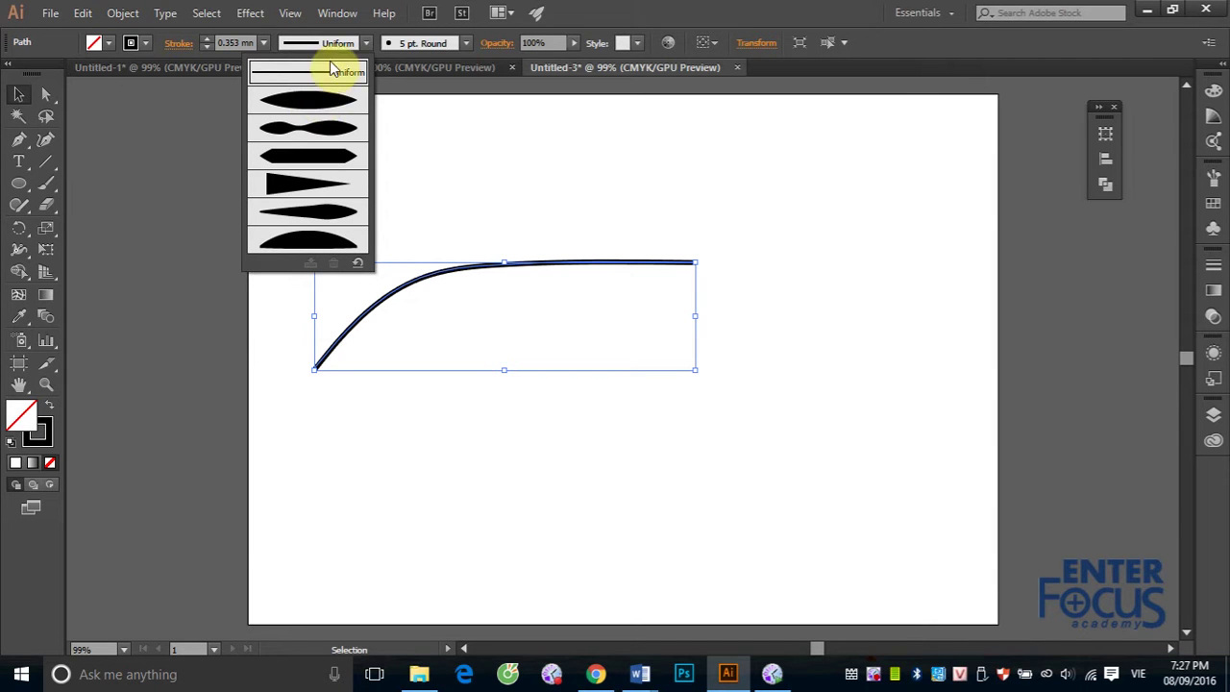
click(301, 101)
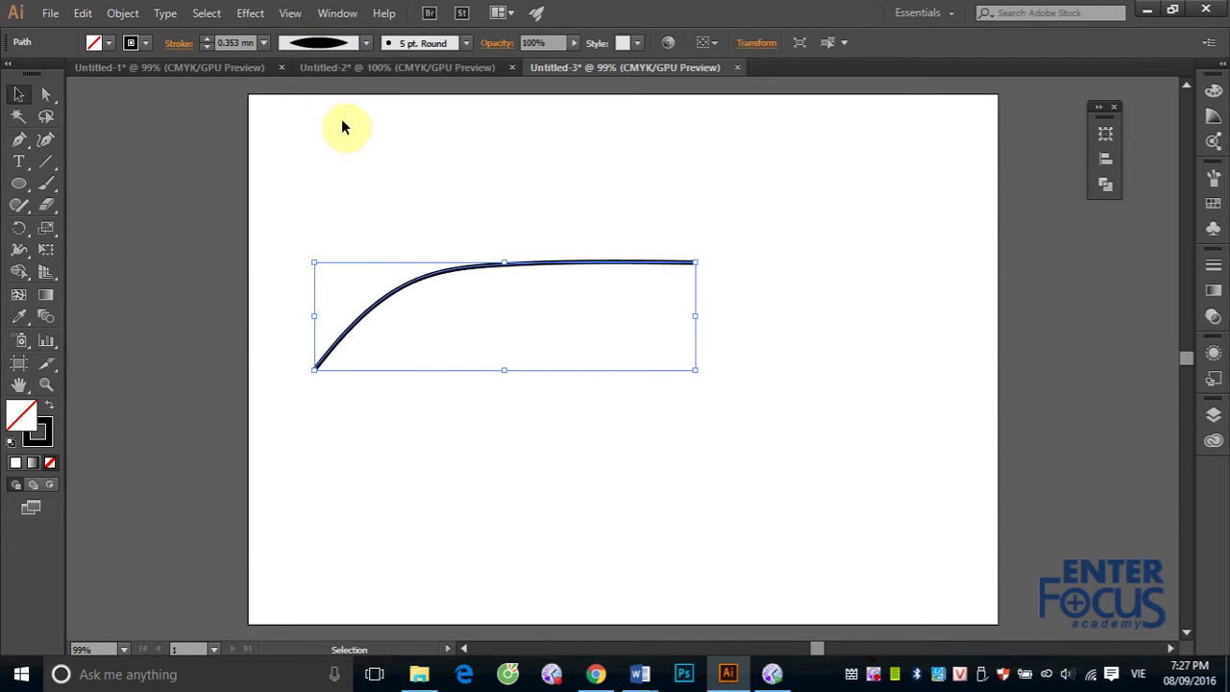
click(366, 44)
click(310, 159)
Step: Set the stroke weight to 3 mm and apply the tapered width profile after trying pinched
click(264, 42)
click(287, 242)
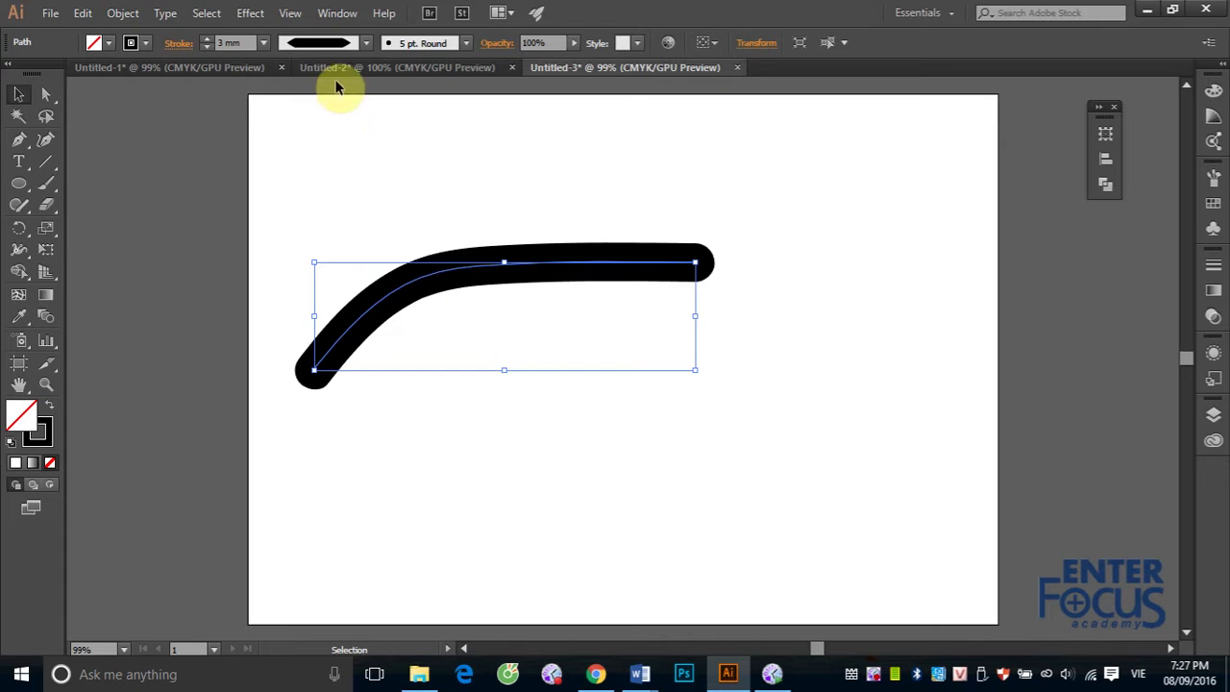
click(366, 44)
click(320, 126)
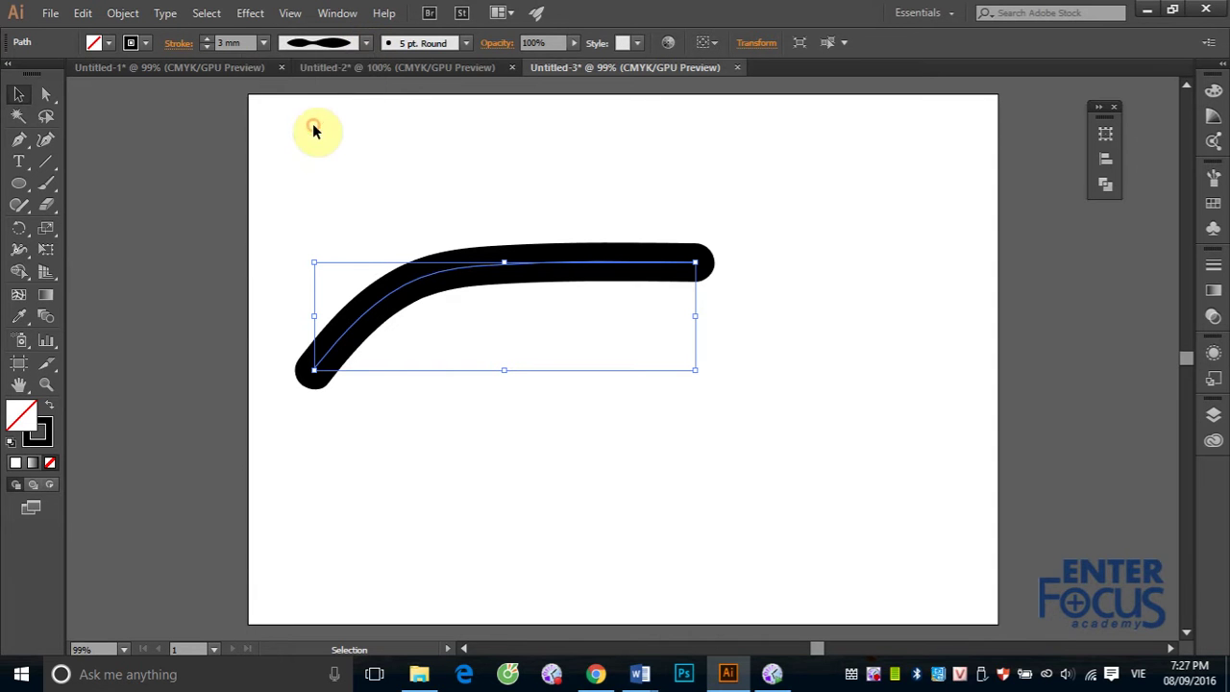
click(366, 43)
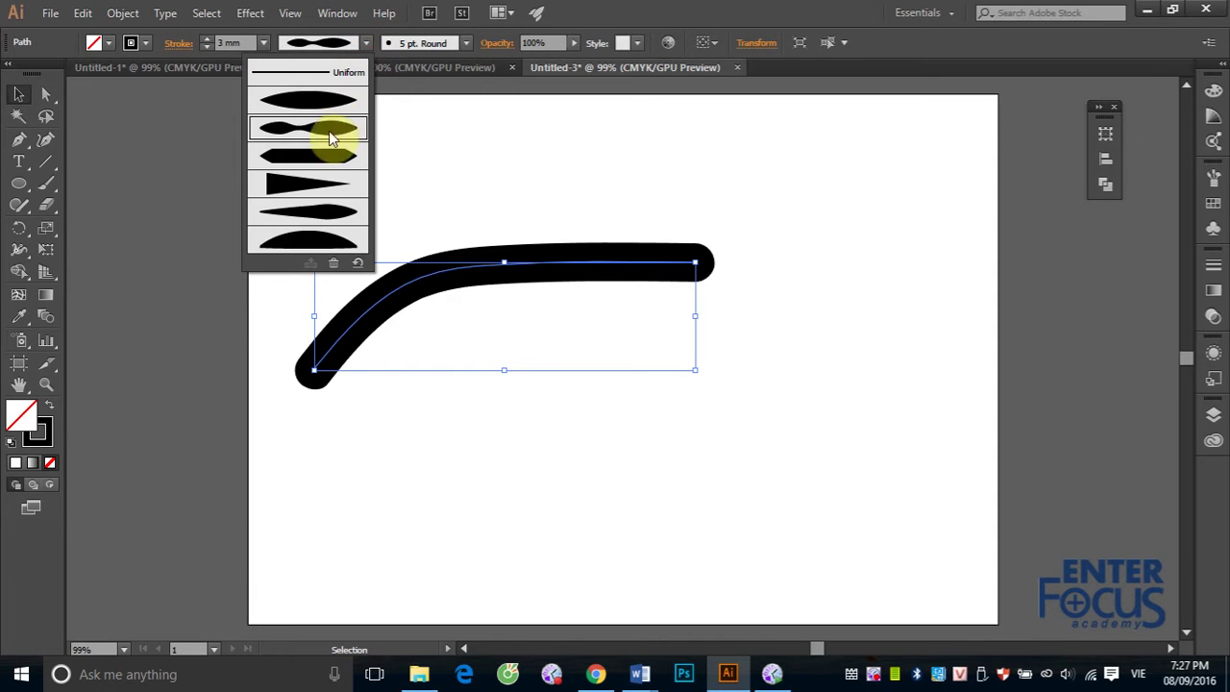
click(308, 190)
click(352, 211)
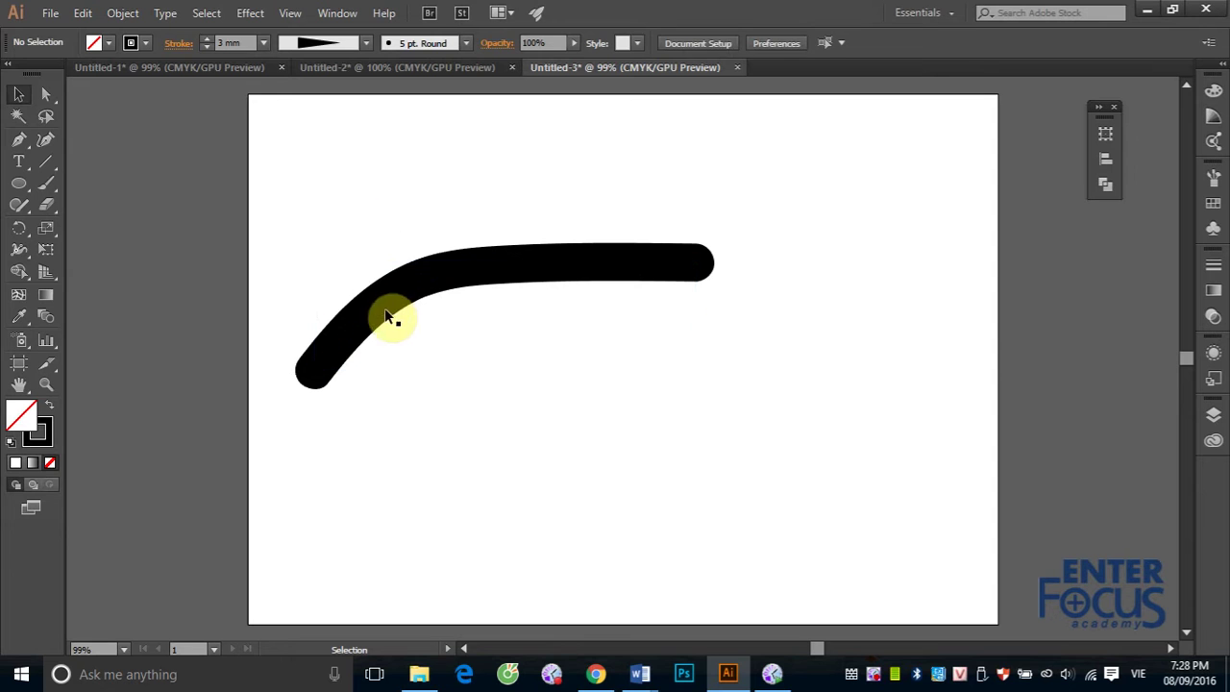
click(393, 321)
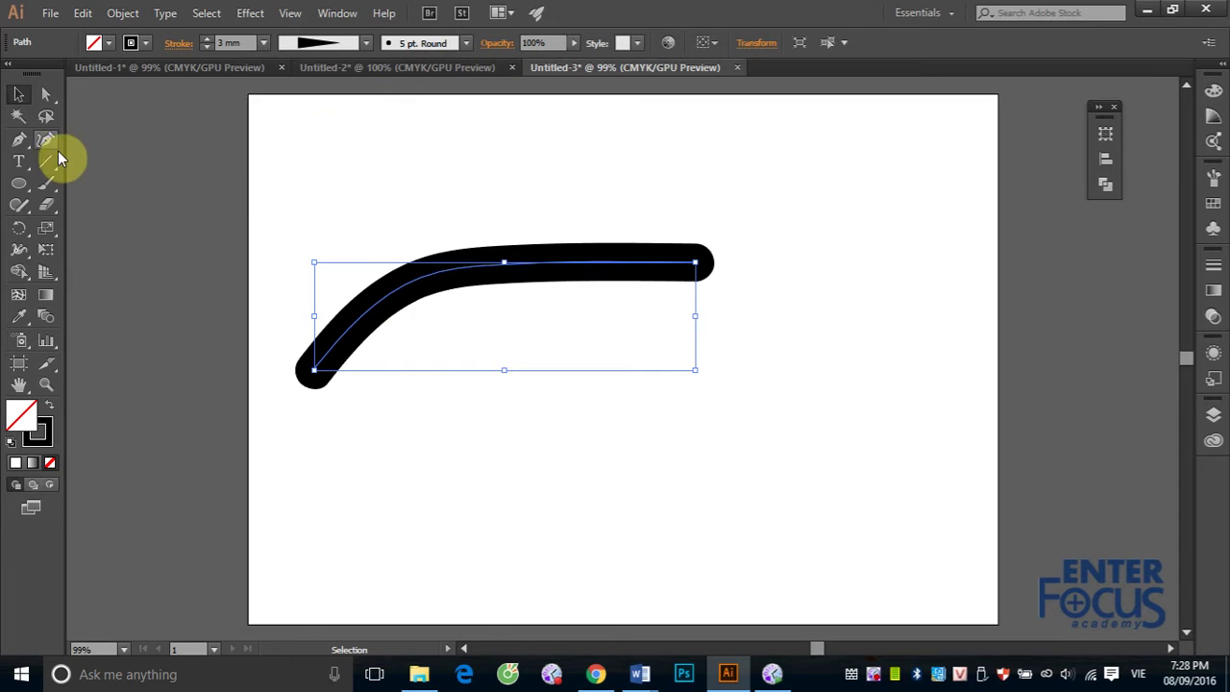
Step: Paint a straight diagonal stroke and a curve rising to the upper right
click(48, 185)
drag(352, 154, 584, 495)
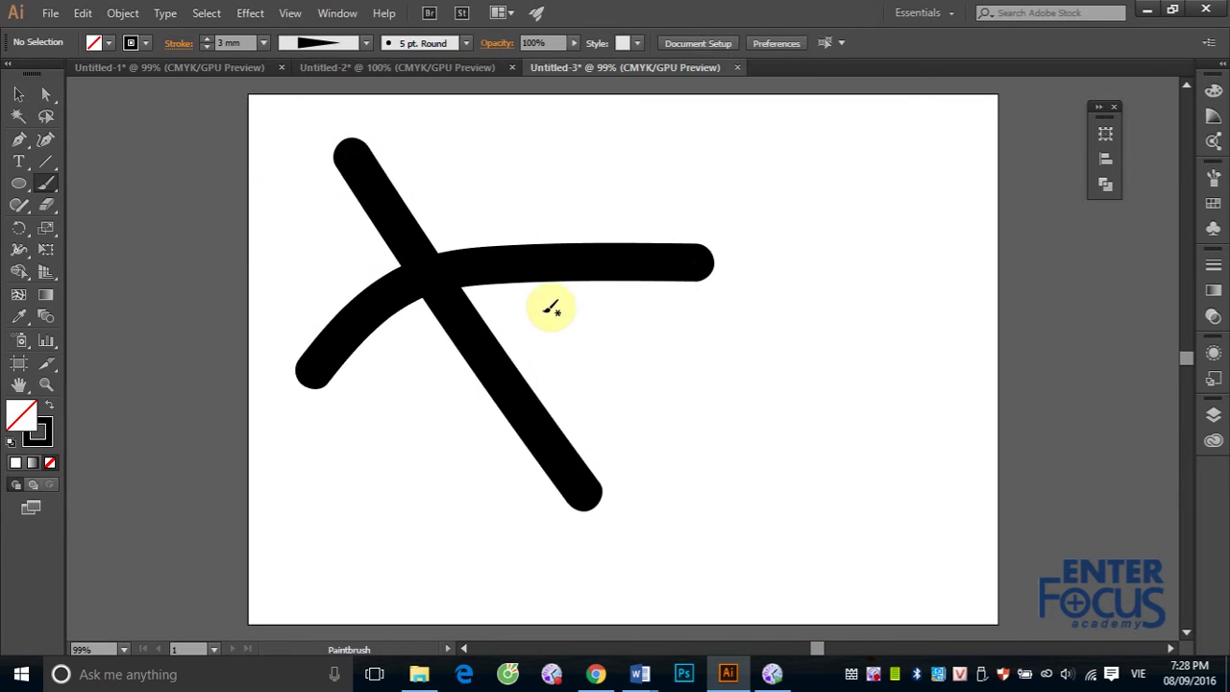
drag(621, 168, 393, 449)
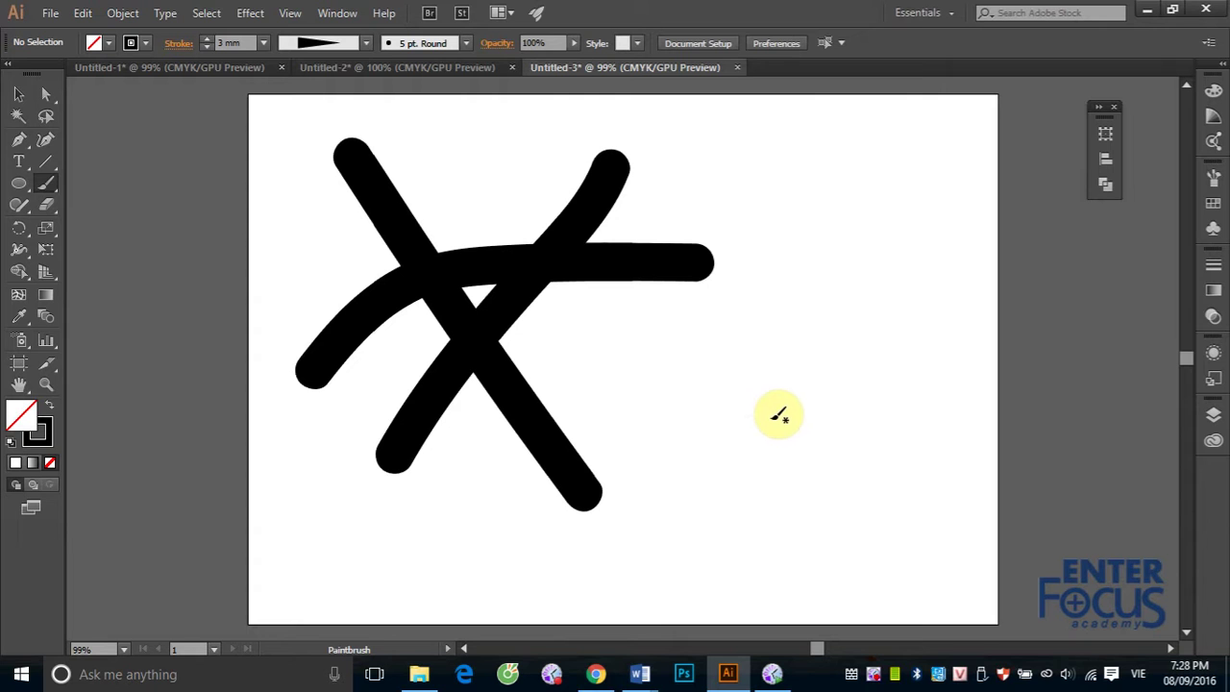
Step: Select each stroke in turn, ending on the curve rising to the upper right
click(18, 94)
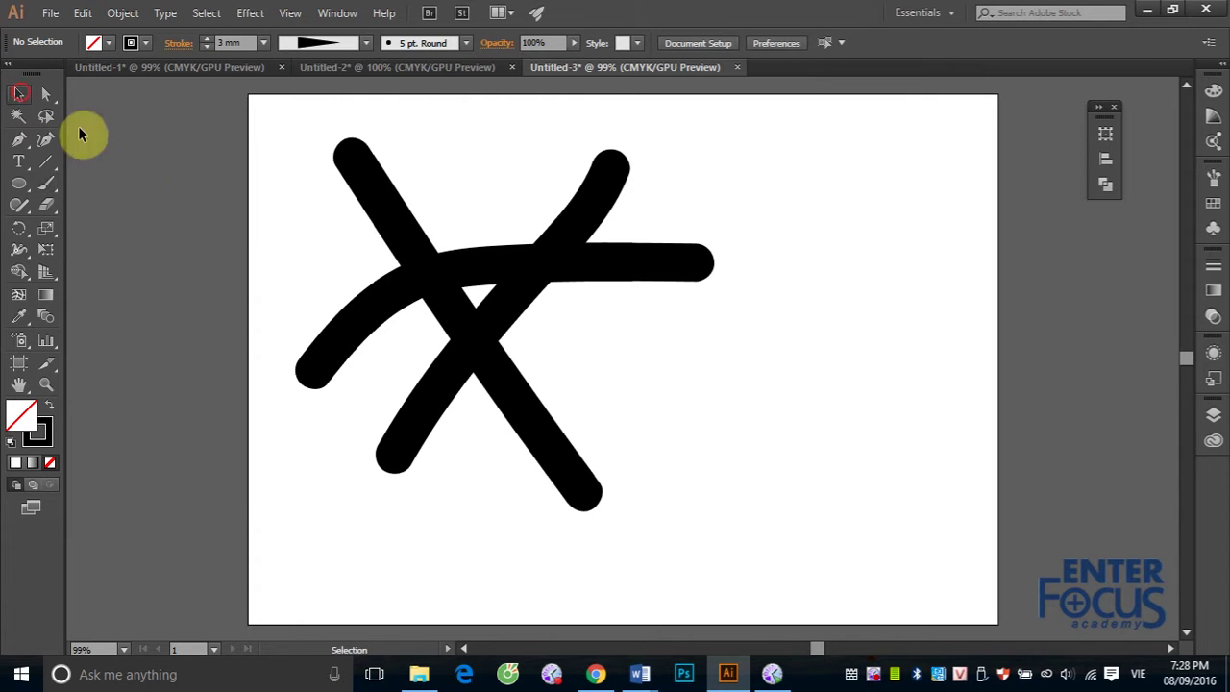
click(401, 293)
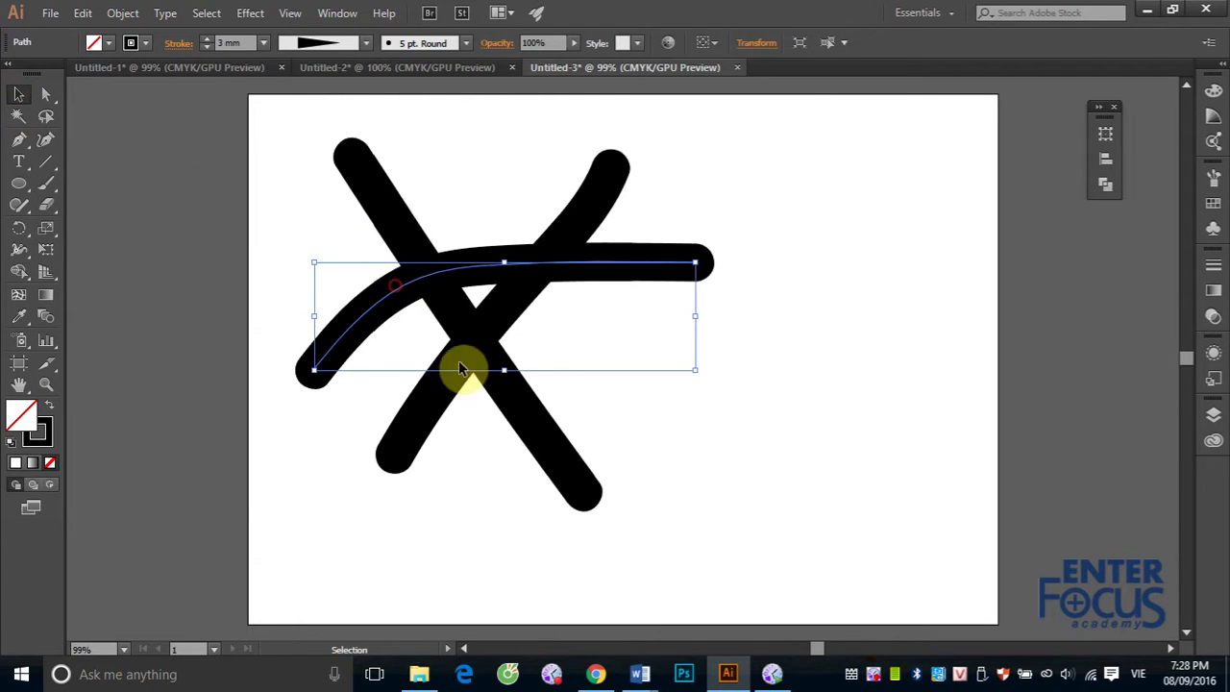
click(545, 434)
click(611, 188)
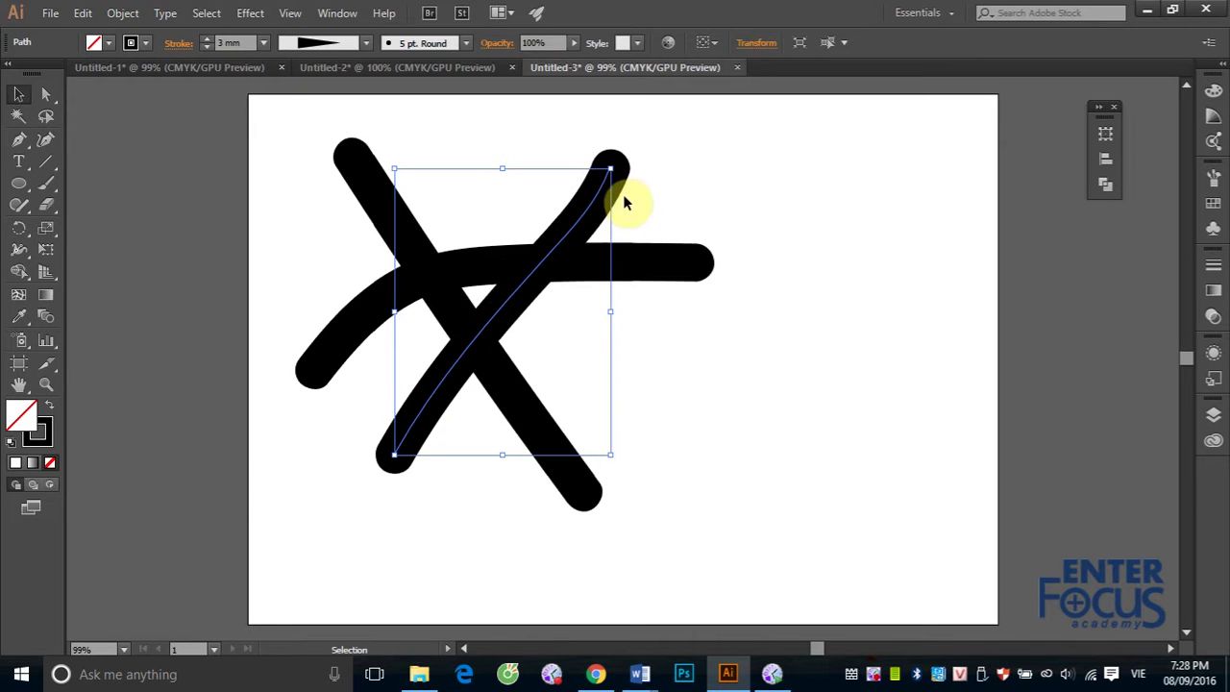
Step: Drag the rising stroke's crossing anchor down-right and bend its segment up-left
click(48, 95)
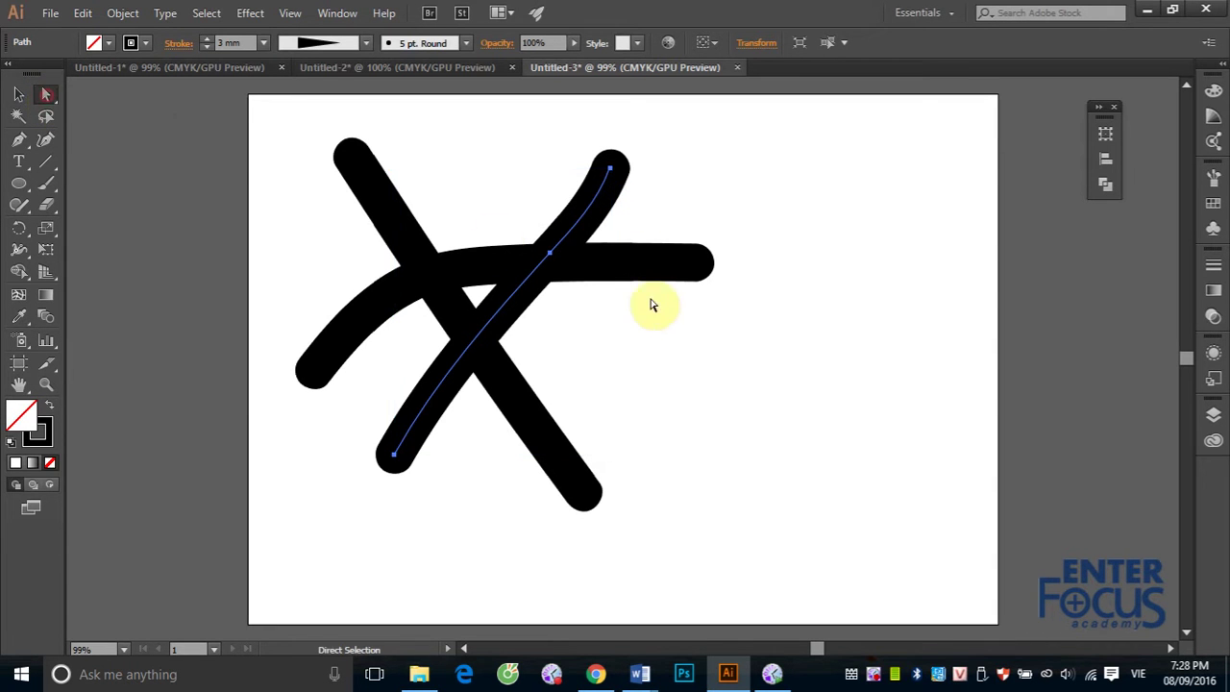
click(705, 190)
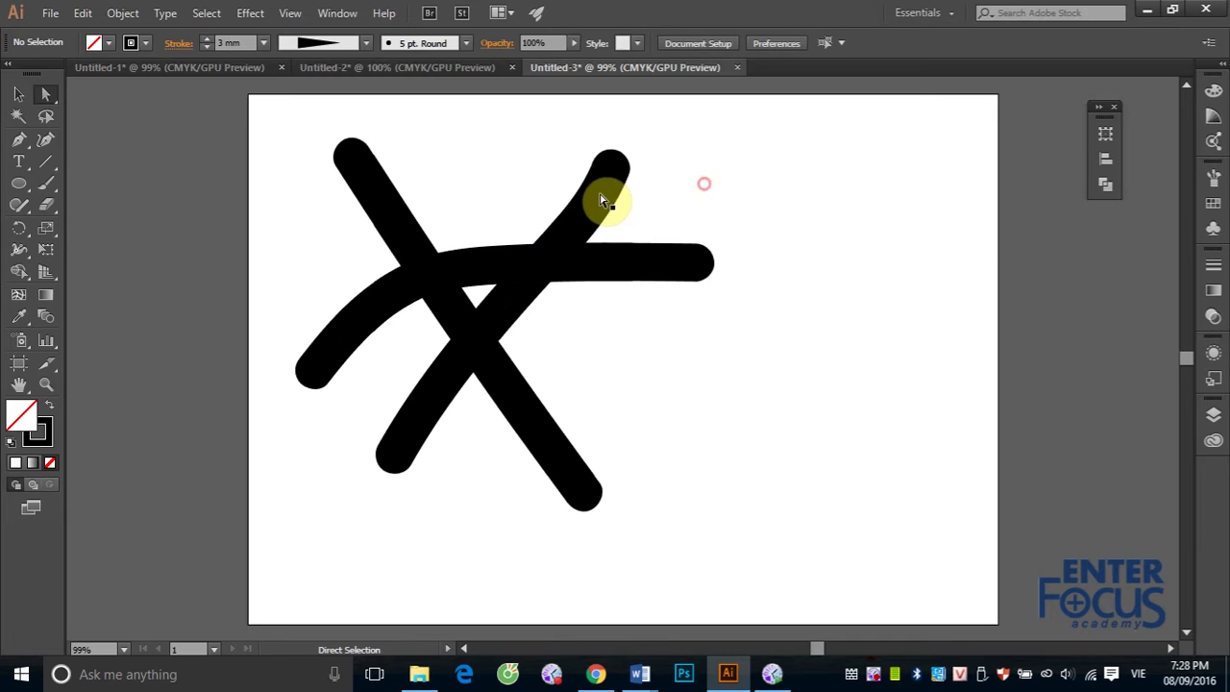
click(605, 191)
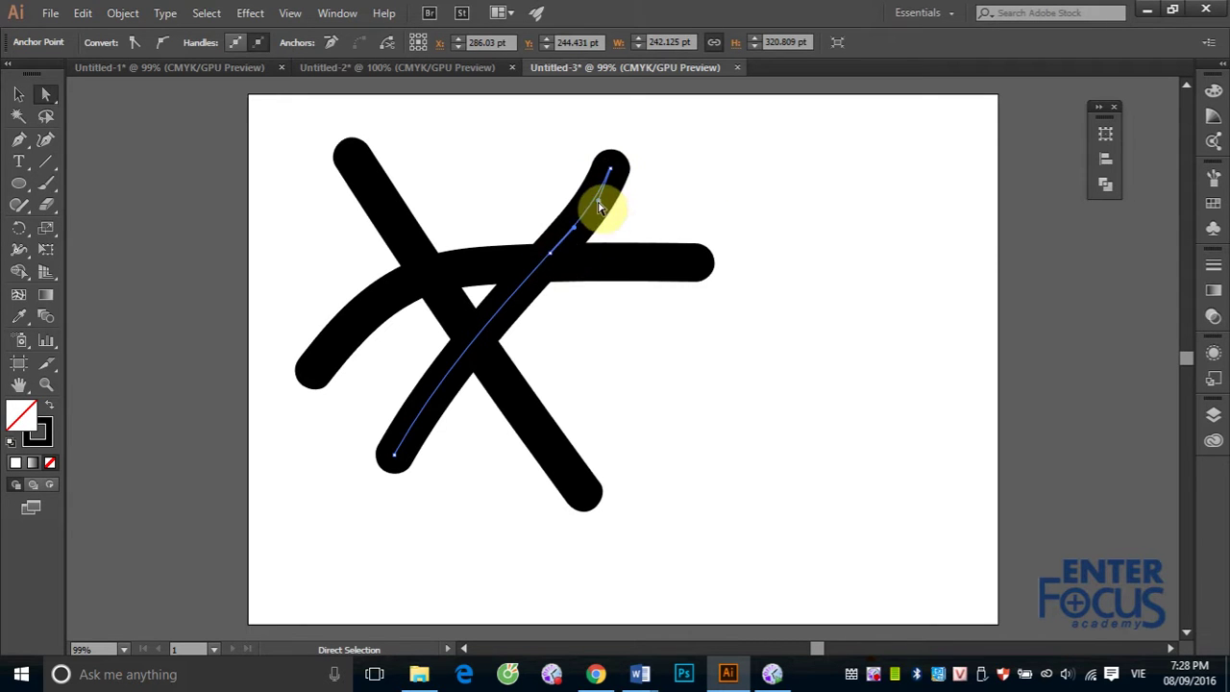
click(549, 257)
drag(549, 256, 626, 316)
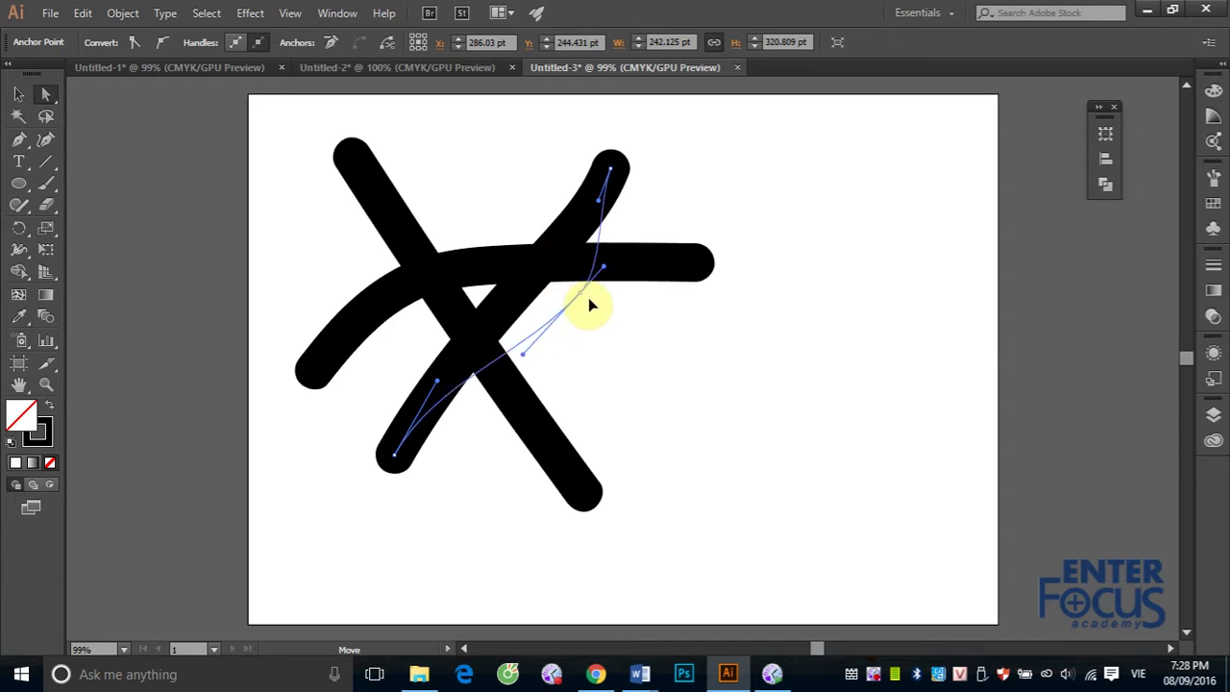
drag(510, 279, 461, 214)
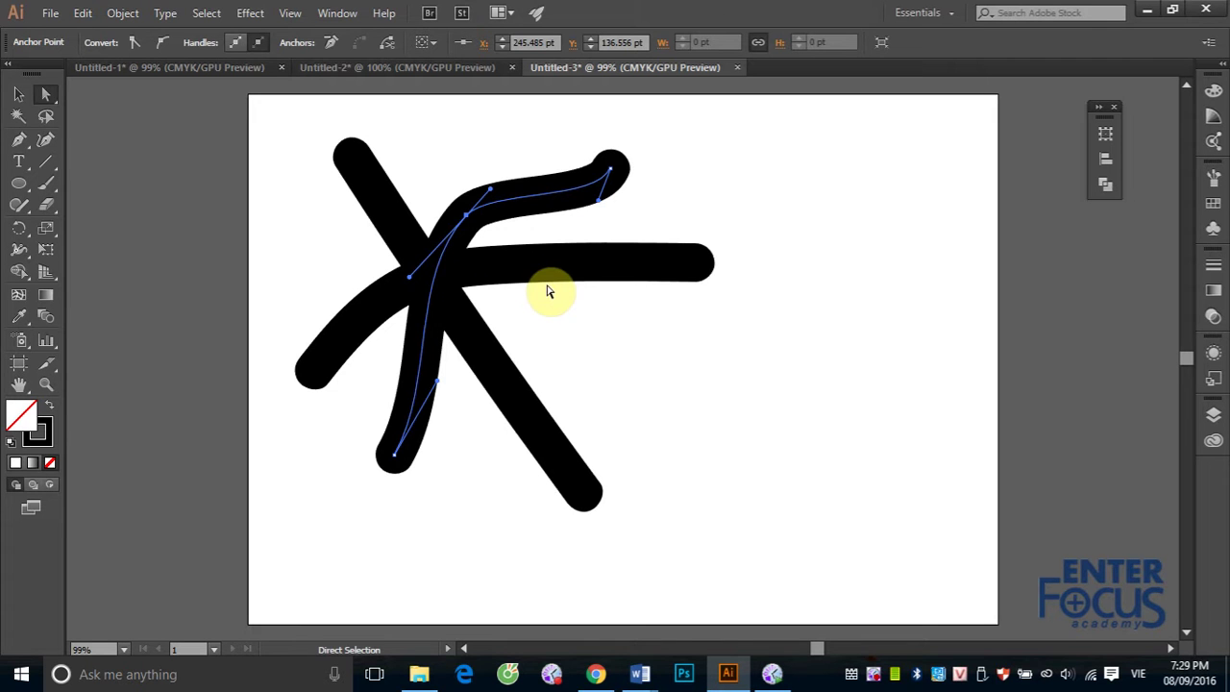
Step: Deselect the reshaped stroke to view it and reveal the brush variants
click(18, 93)
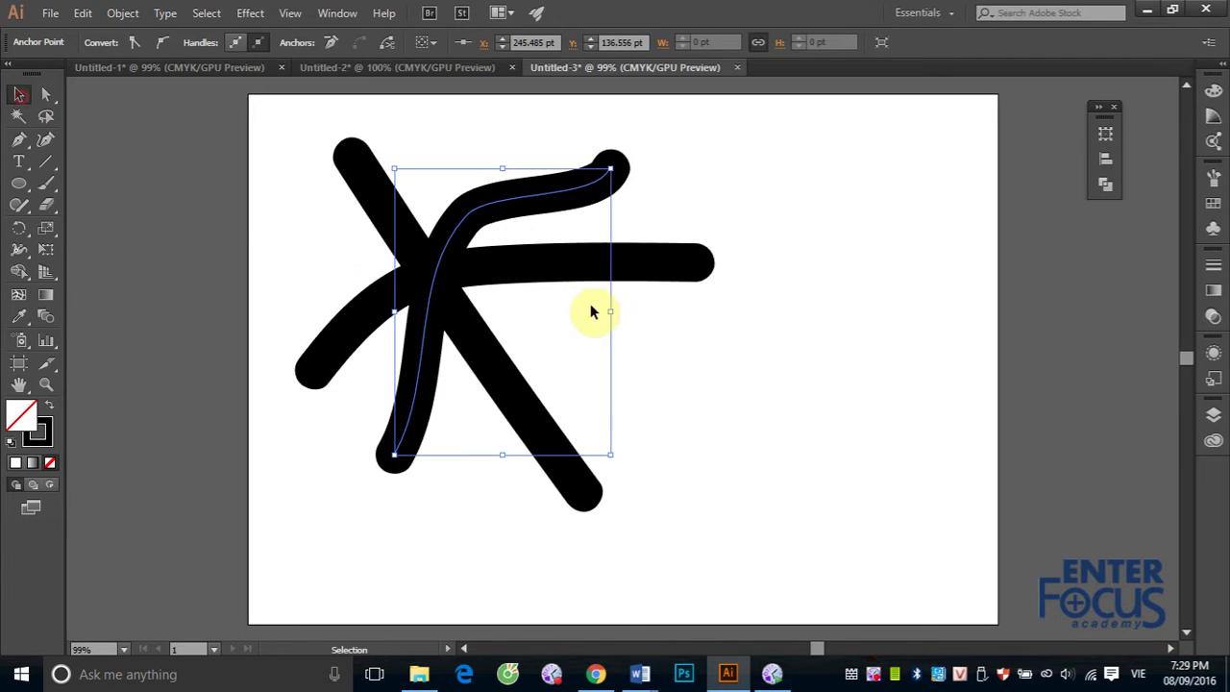
click(748, 344)
click(46, 185)
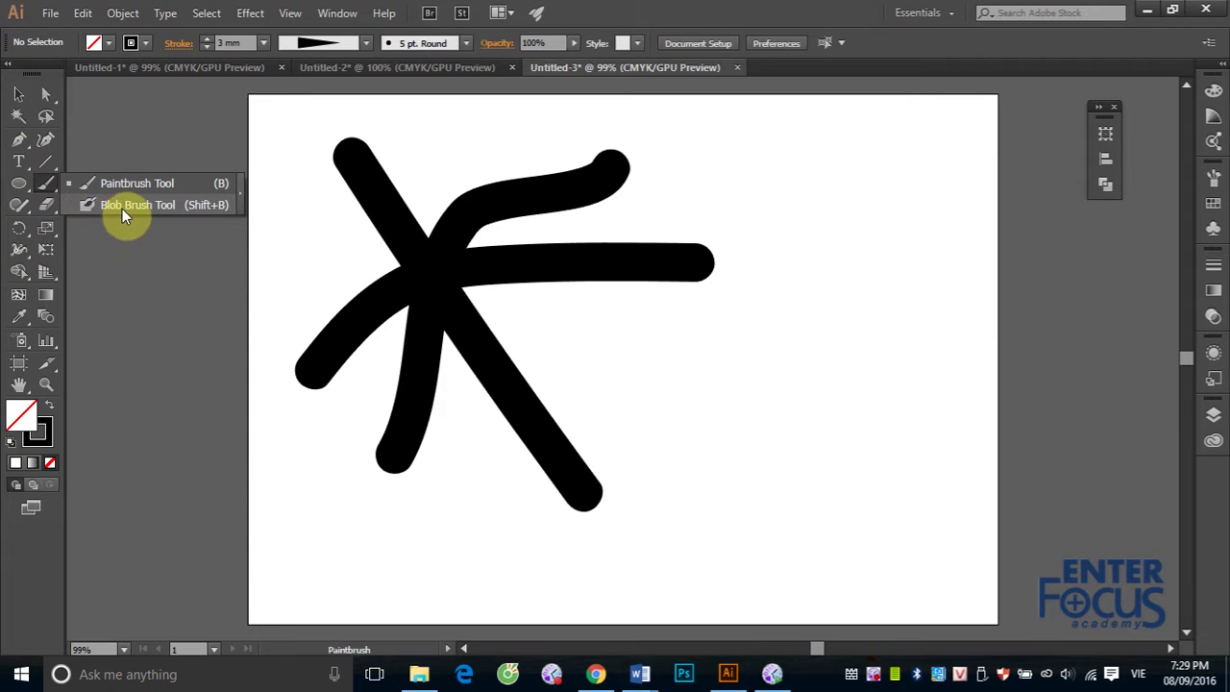
Step: Paint three crossing Blob Brush strokes forming an asterisk on the artboard's right half
click(121, 205)
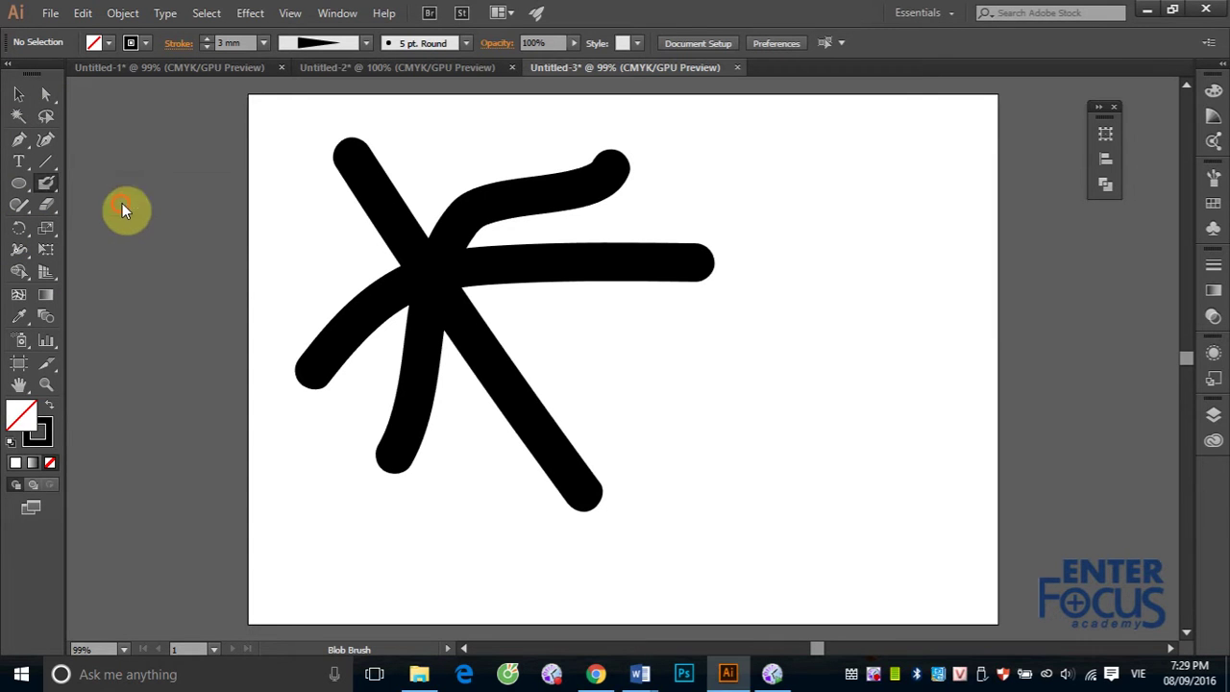
drag(907, 262, 670, 538)
mouse_move(615, 342)
mouse_down()
mouse_move(719, 356)
mouse_move(958, 467)
mouse_up()
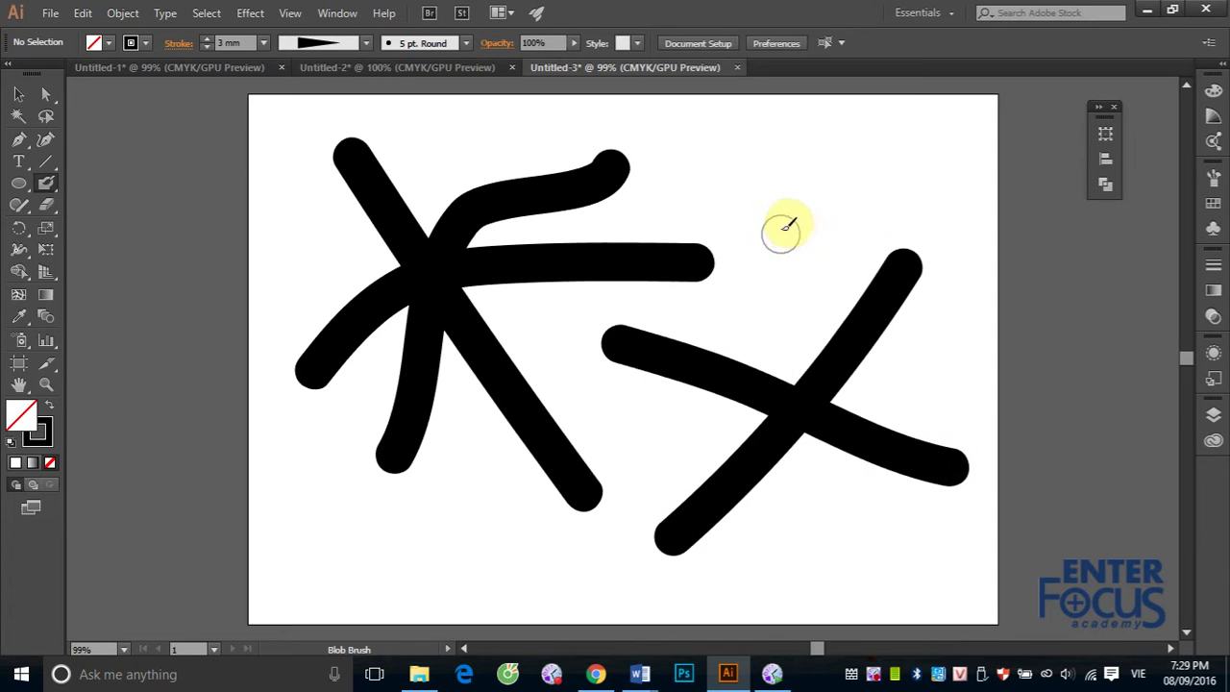
mouse_move(779, 227)
mouse_down()
mouse_move(813, 494)
mouse_move(806, 552)
mouse_up()
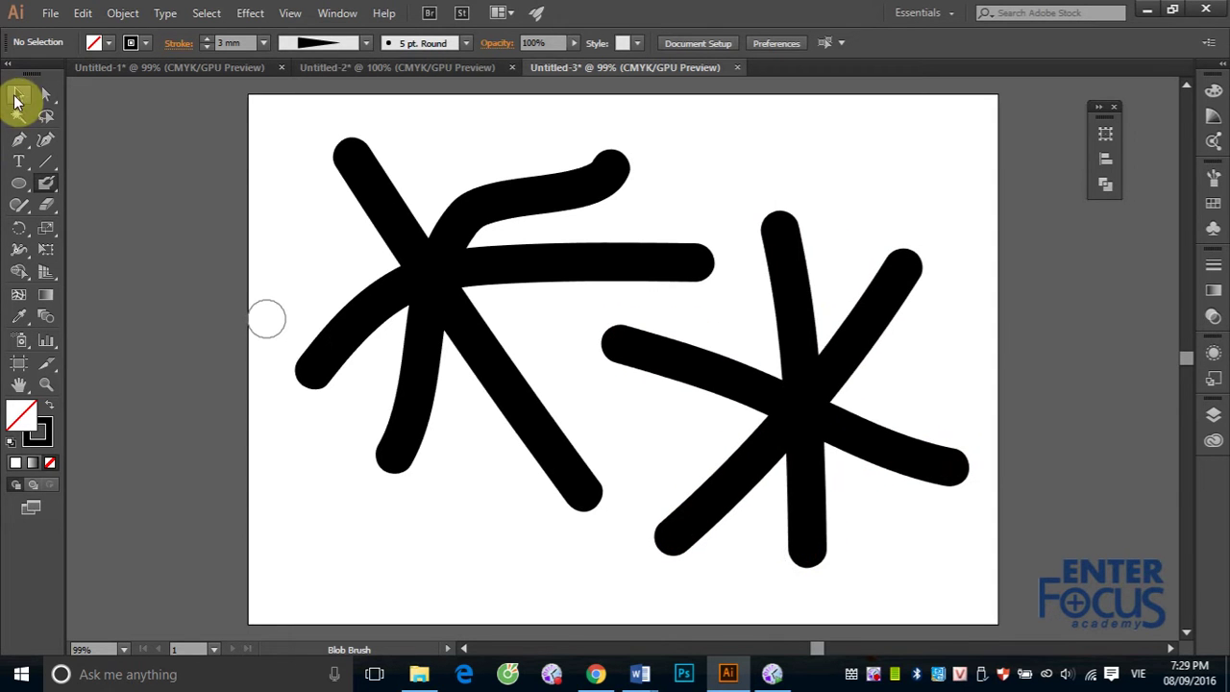
click(19, 94)
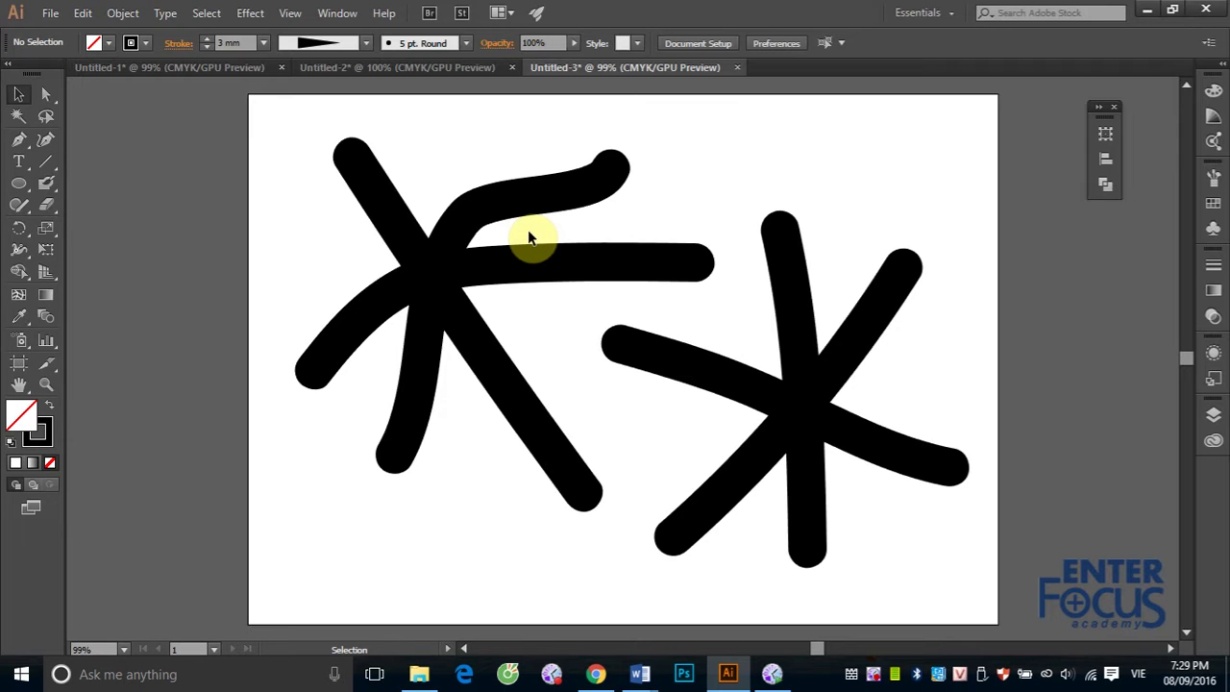
Step: Select the curved stroke and the asterisk to show they are separate paths
click(474, 214)
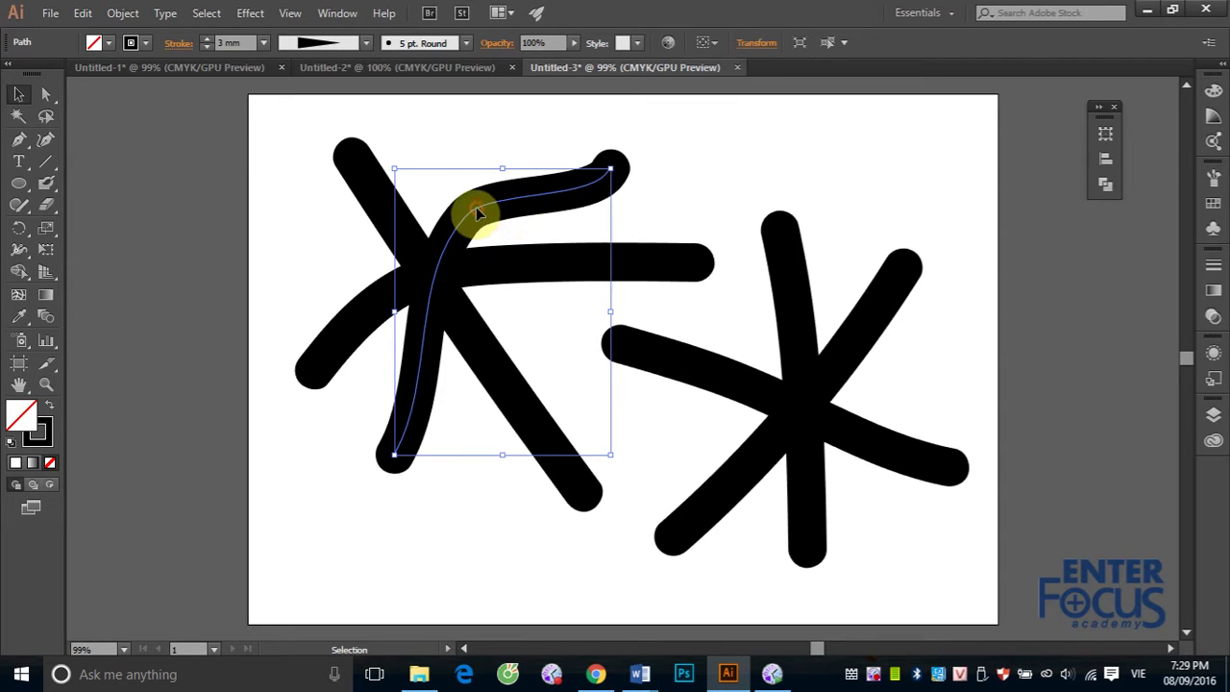
click(748, 397)
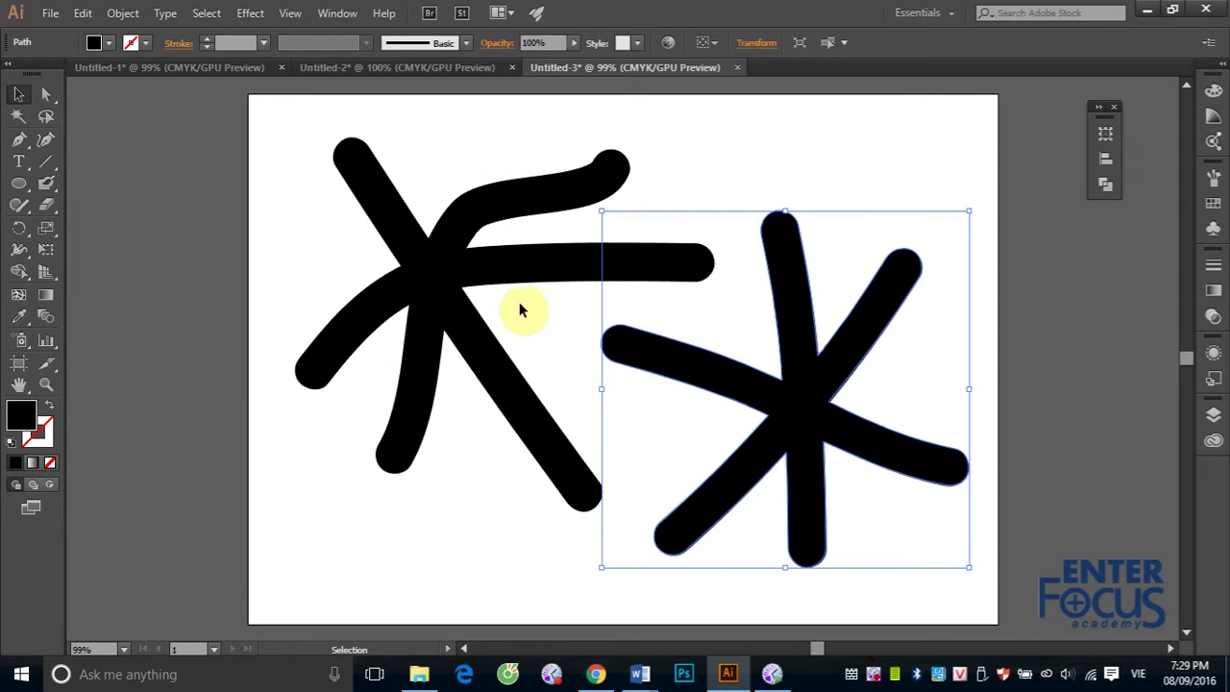
click(438, 231)
click(51, 184)
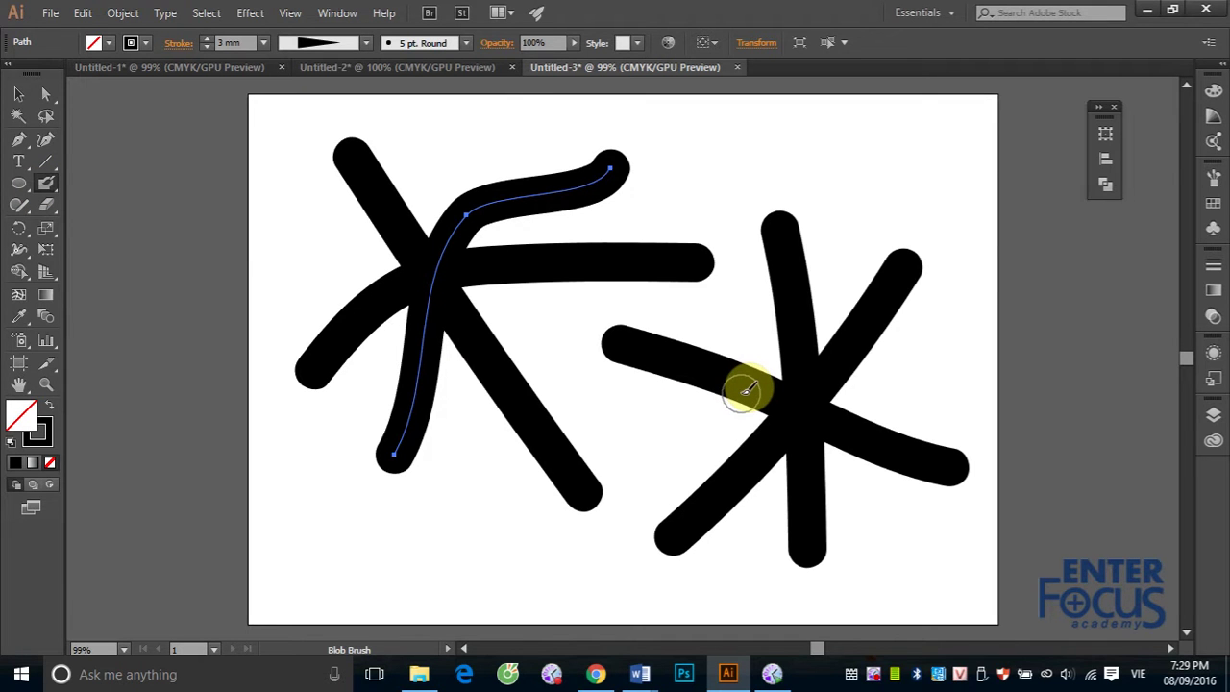
Step: Select the upper curve, horizontal and diagonal strokes, then drag the diagonal left
click(17, 94)
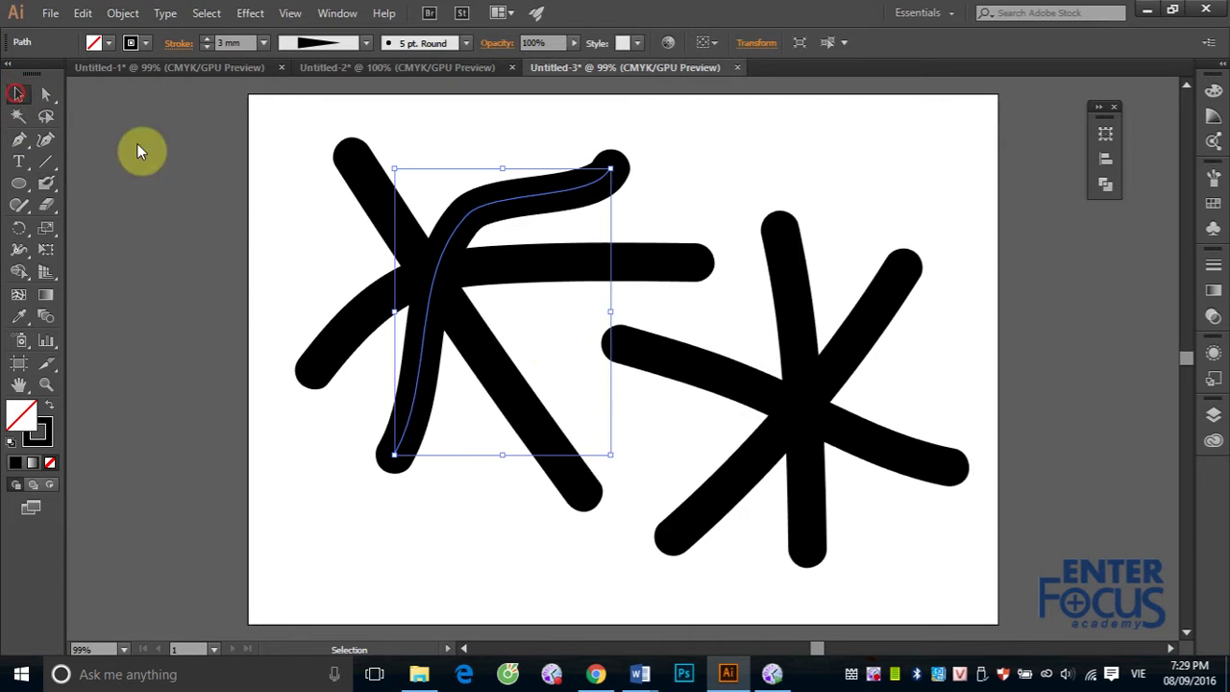
click(667, 179)
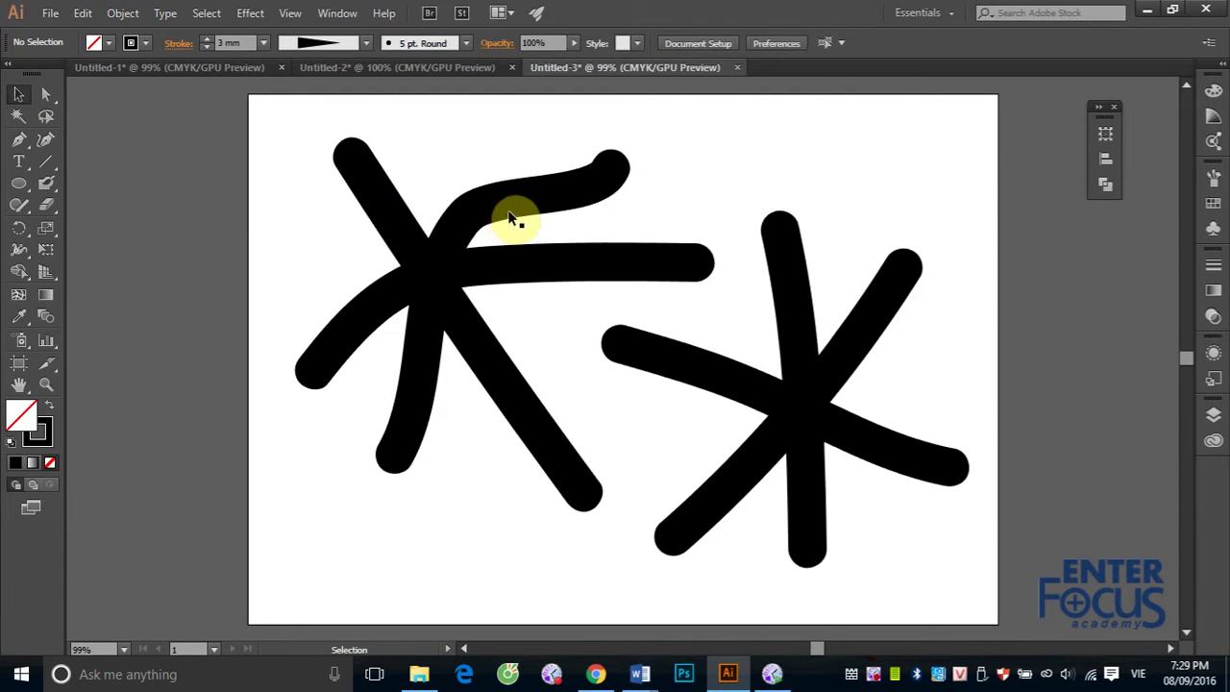
click(510, 215)
click(535, 266)
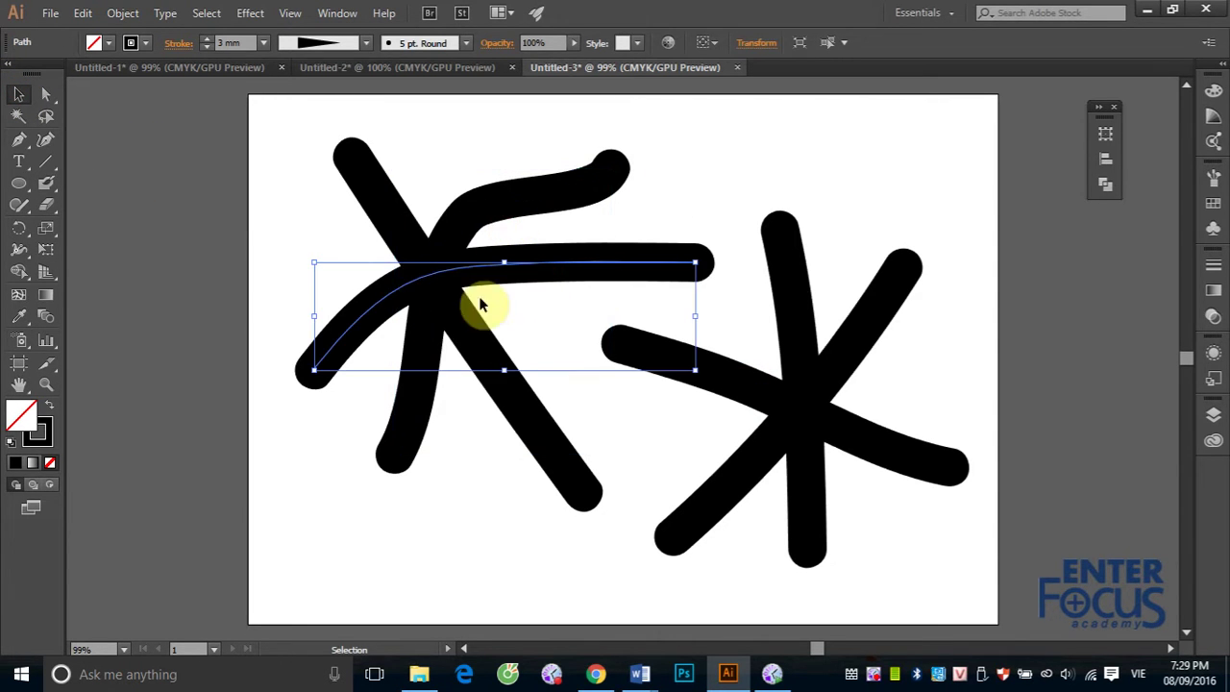
click(527, 421)
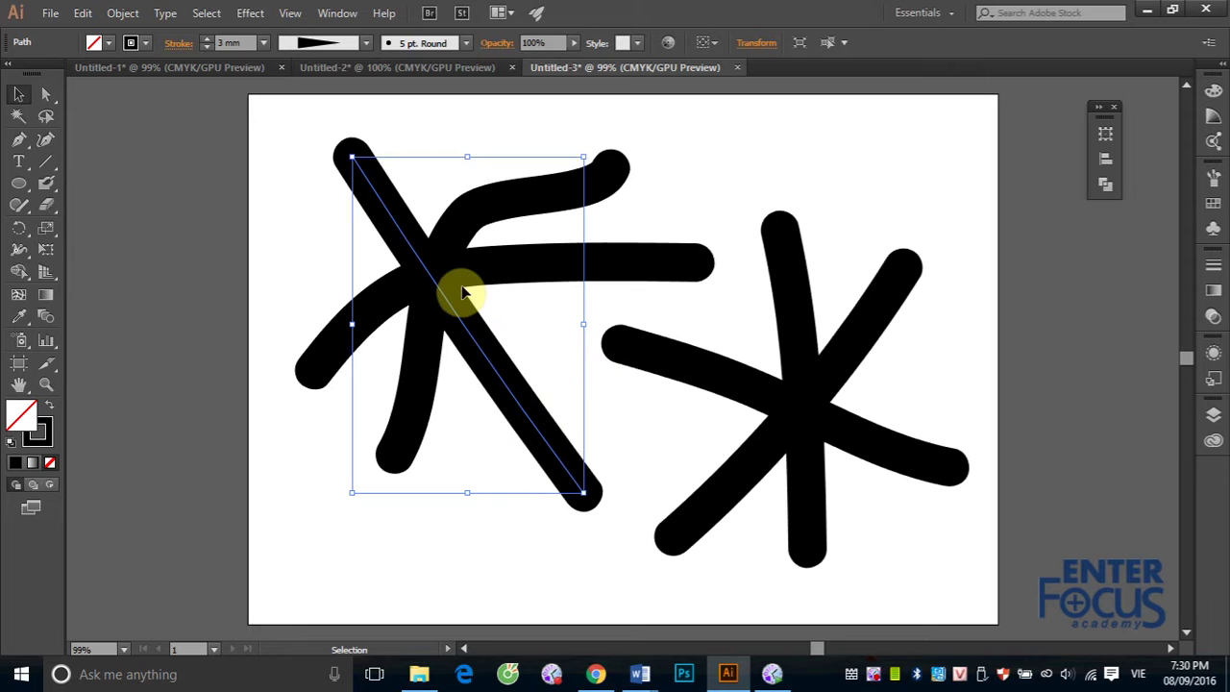
drag(432, 321, 274, 307)
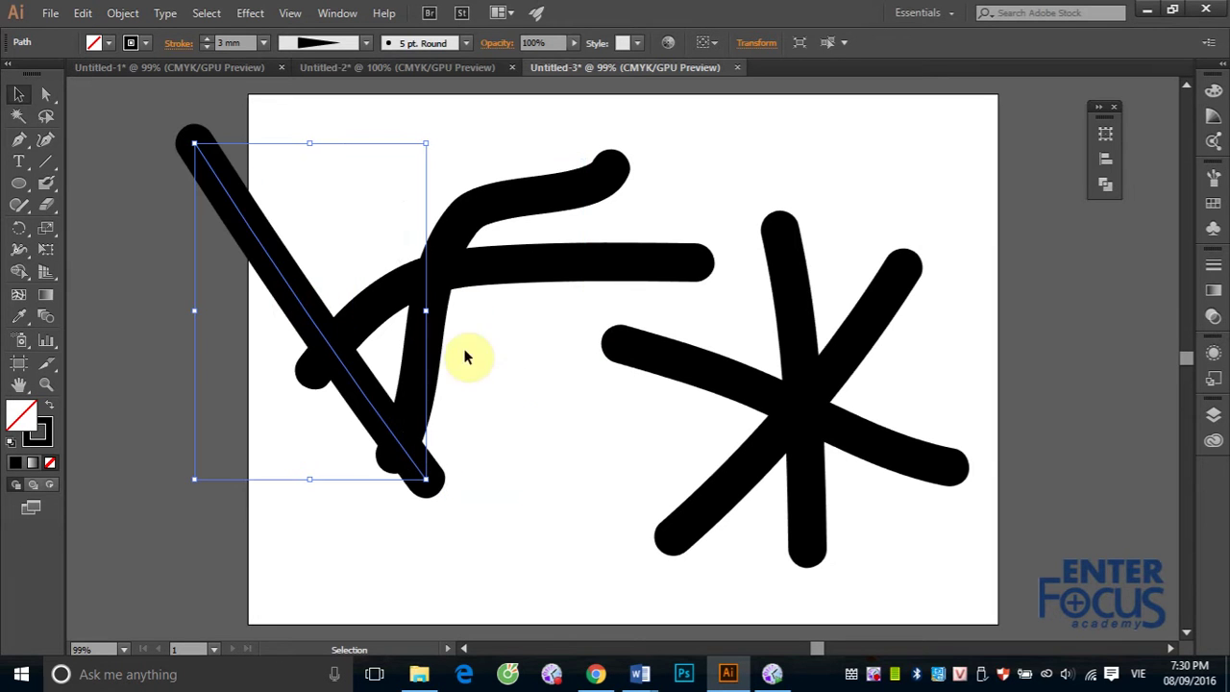
Step: Move the horizontal and S-curved strokes left into an A shape and lower the asterisk
click(745, 406)
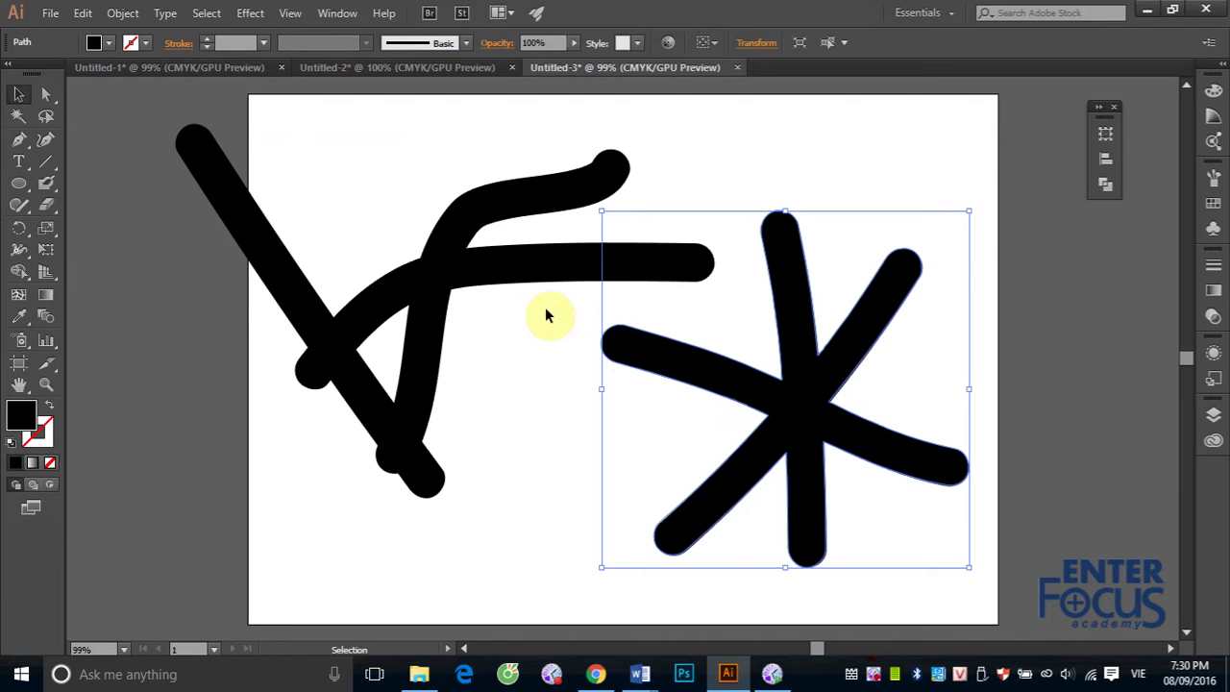
drag(472, 269, 154, 363)
drag(443, 255, 206, 288)
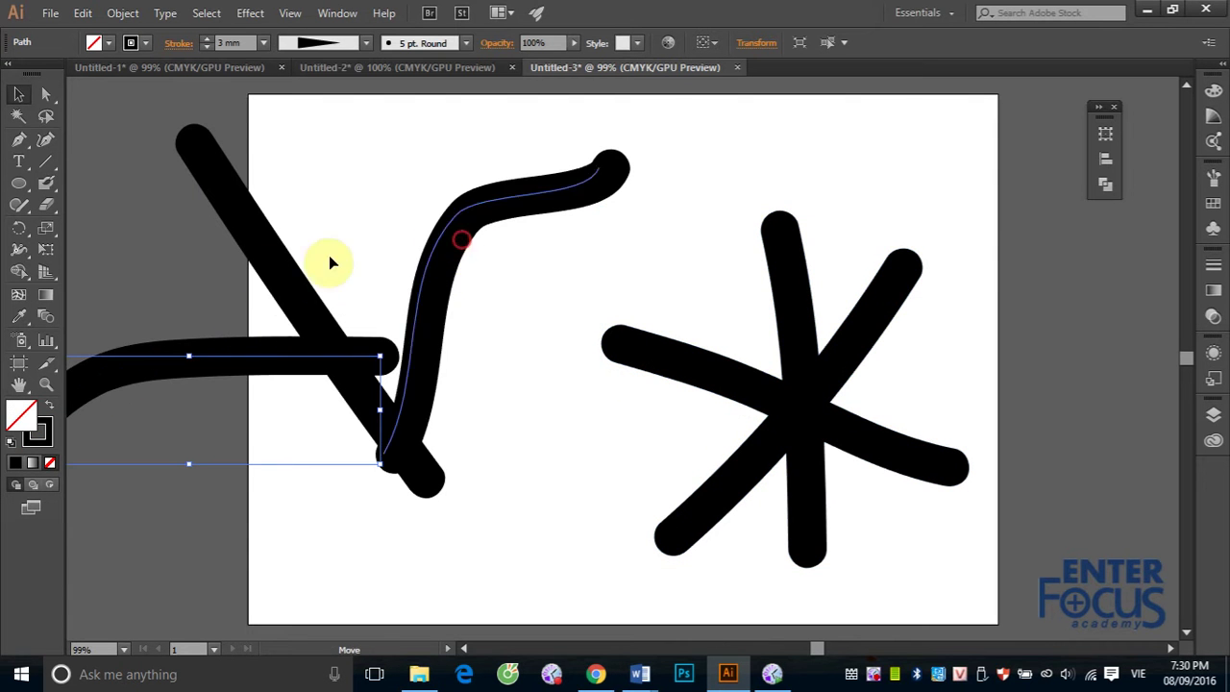
drag(779, 402, 490, 607)
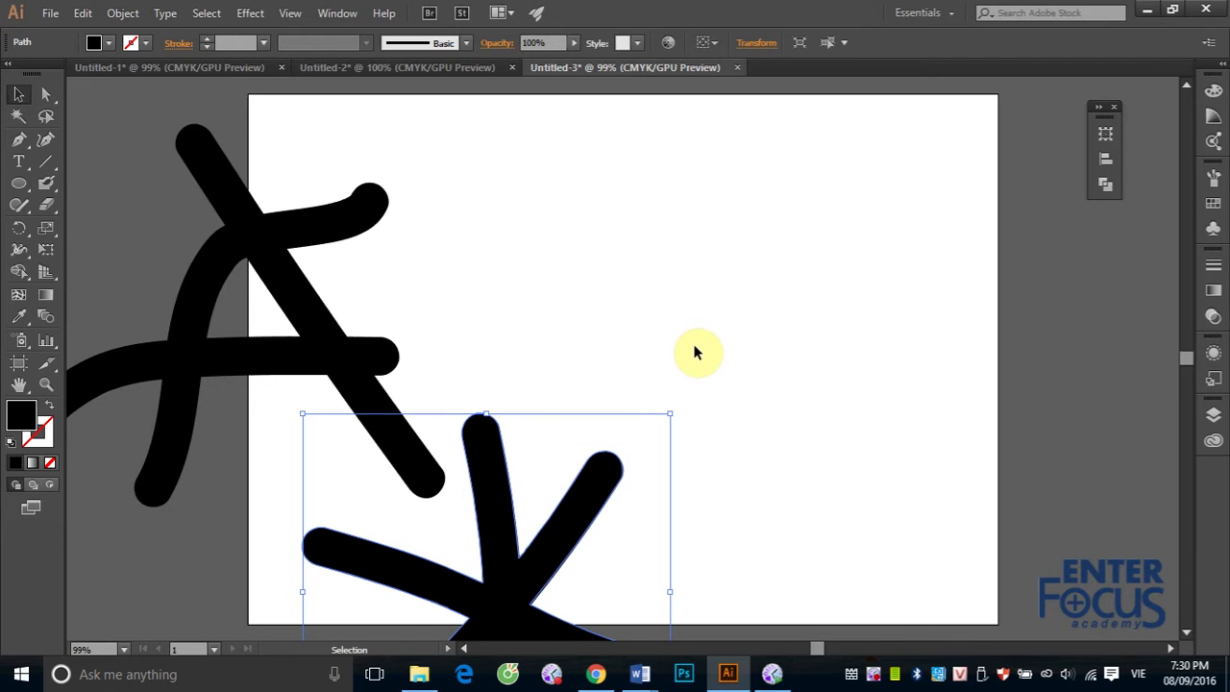
click(46, 183)
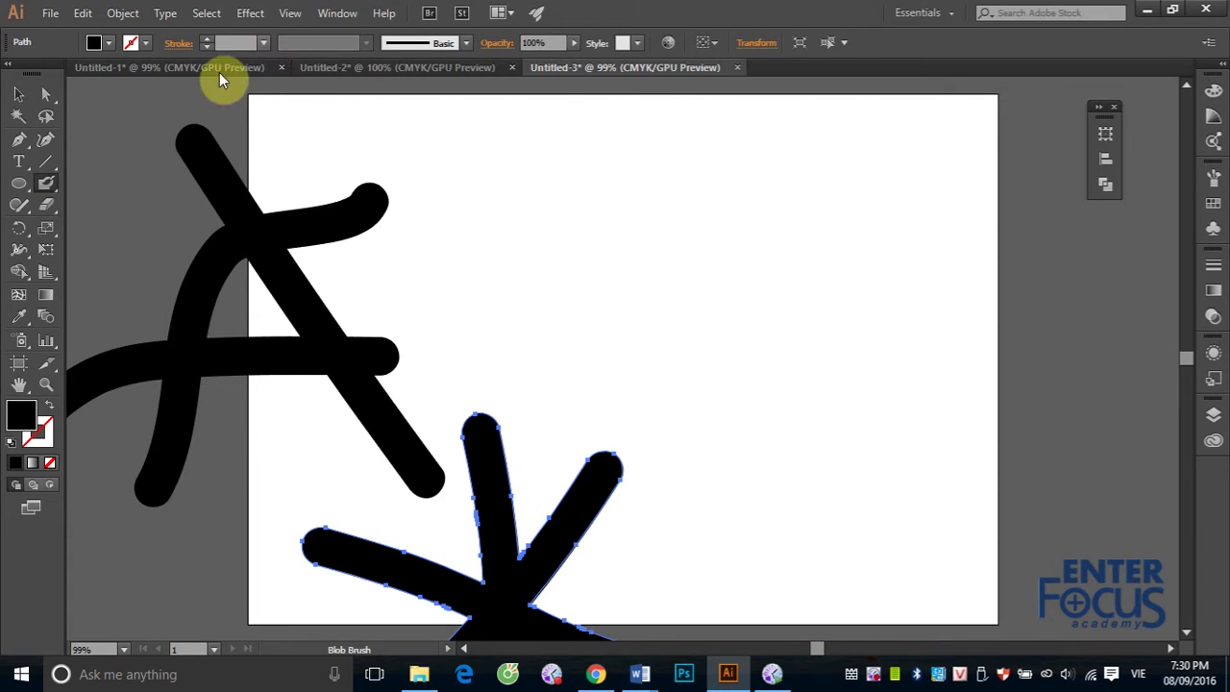
Step: Paint a thin 3 mm horizontal Blob Brush line across the artboard
click(18, 93)
click(352, 277)
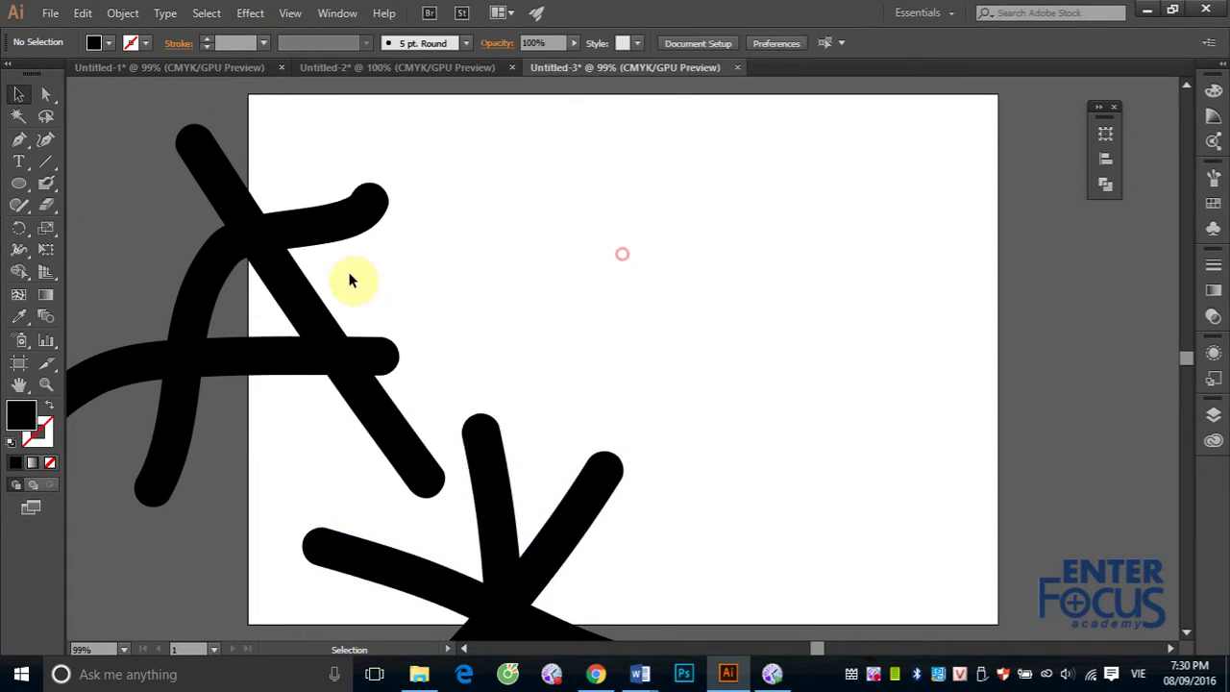
click(46, 182)
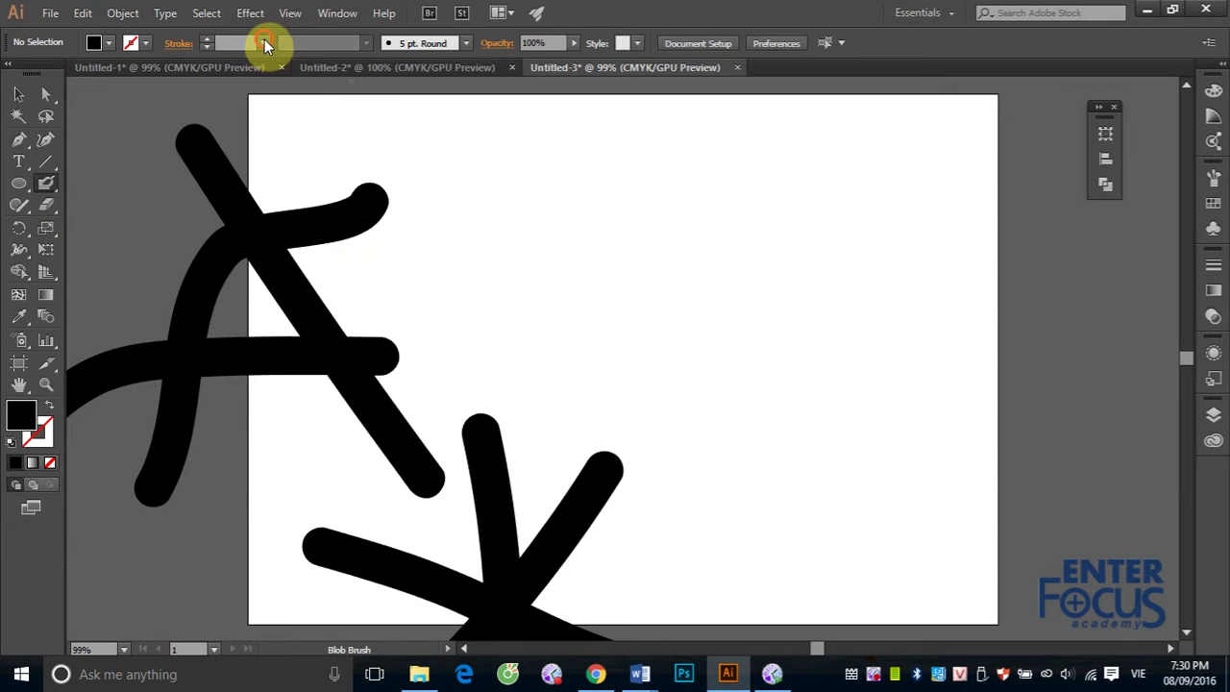
click(264, 42)
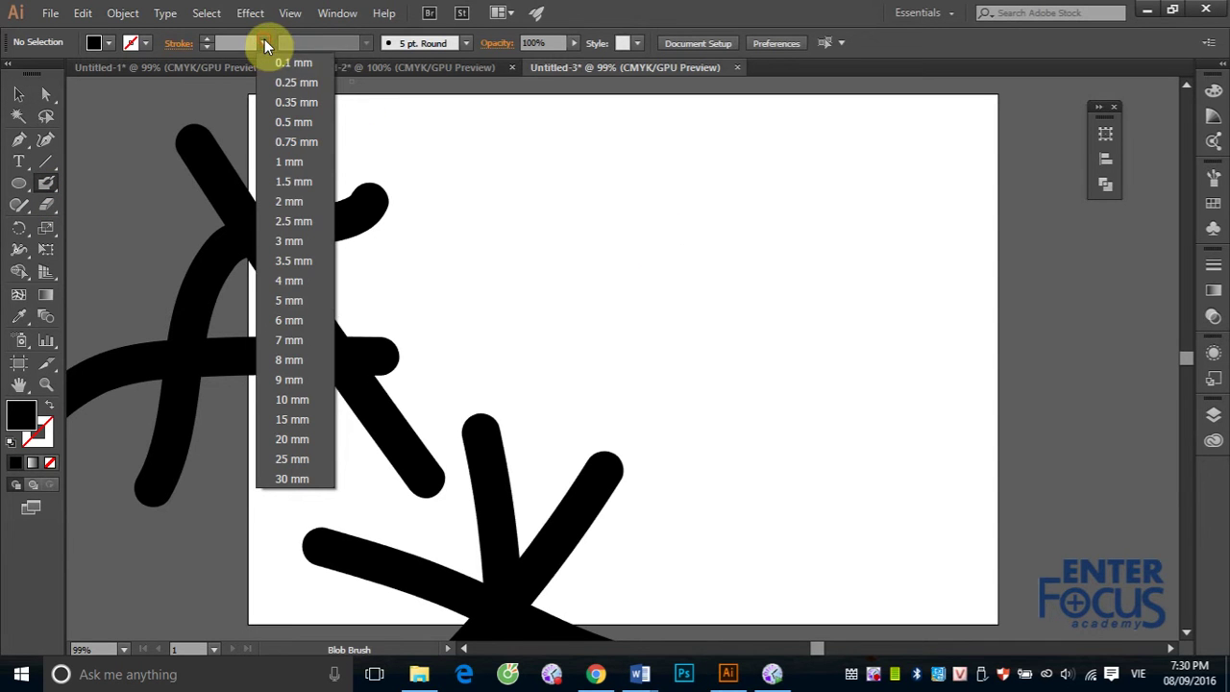
click(288, 241)
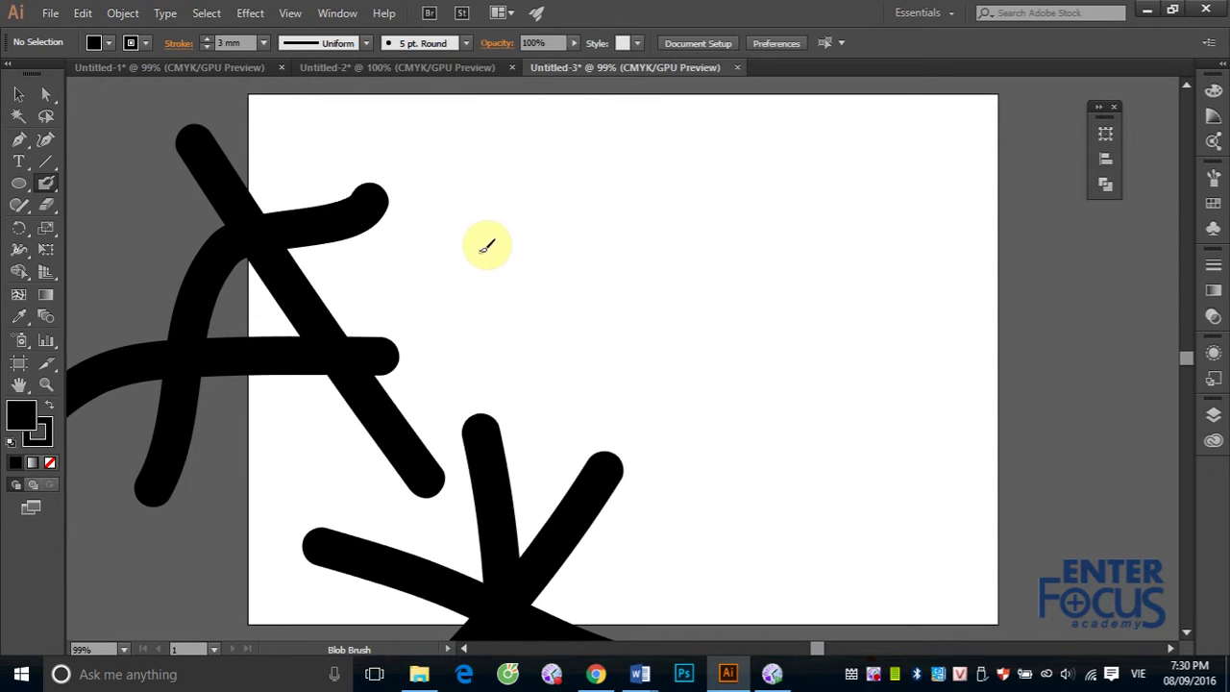
drag(467, 249, 752, 247)
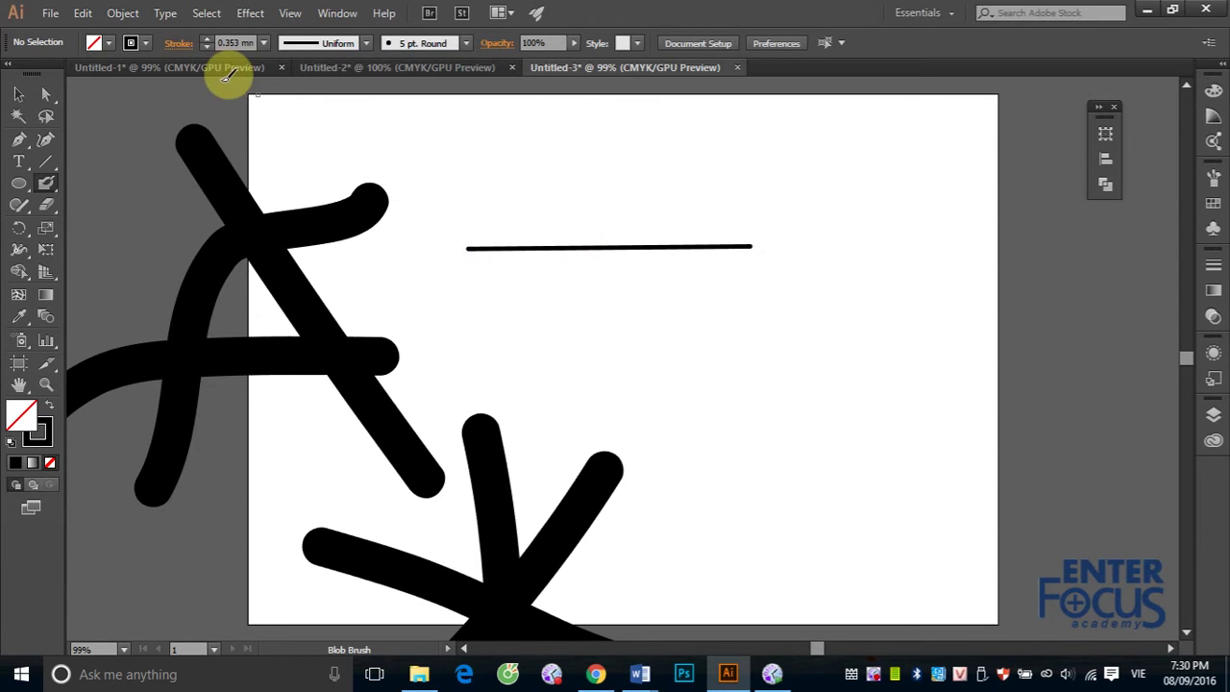
Step: Paint a thick 10 mm horizontal Blob Brush stroke beneath the thin line
click(262, 43)
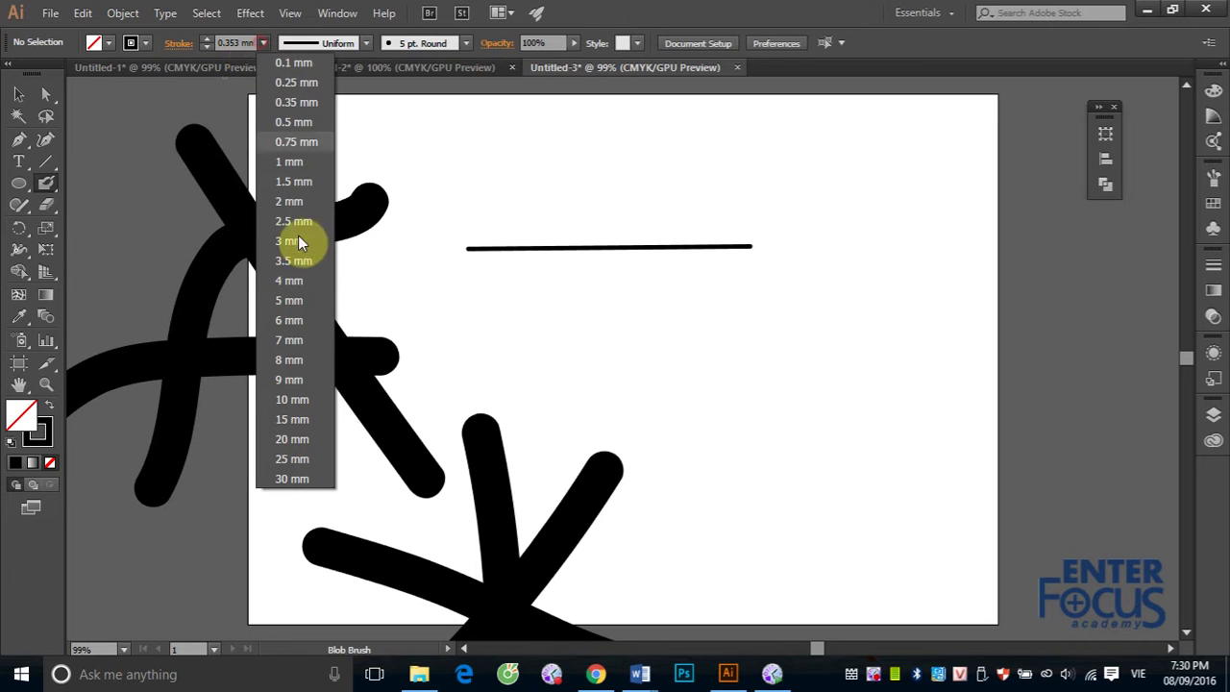
click(291, 400)
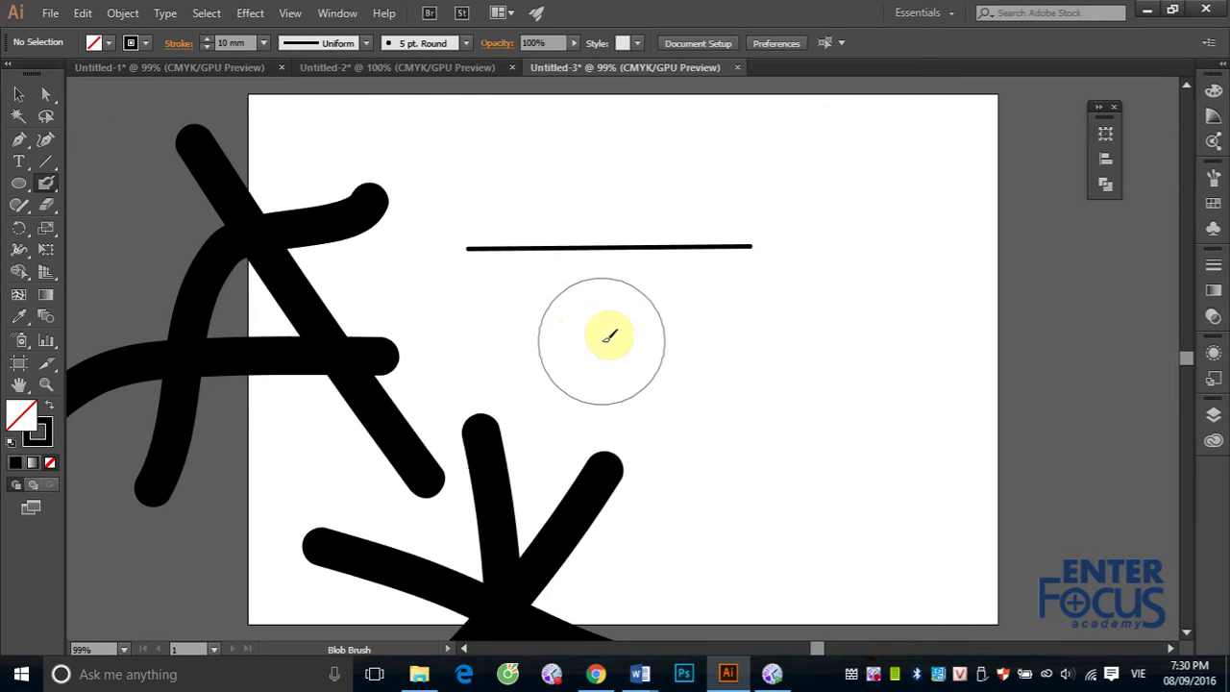
mouse_move(605, 340)
mouse_down()
mouse_move(900, 344)
mouse_move(692, 349)
mouse_up()
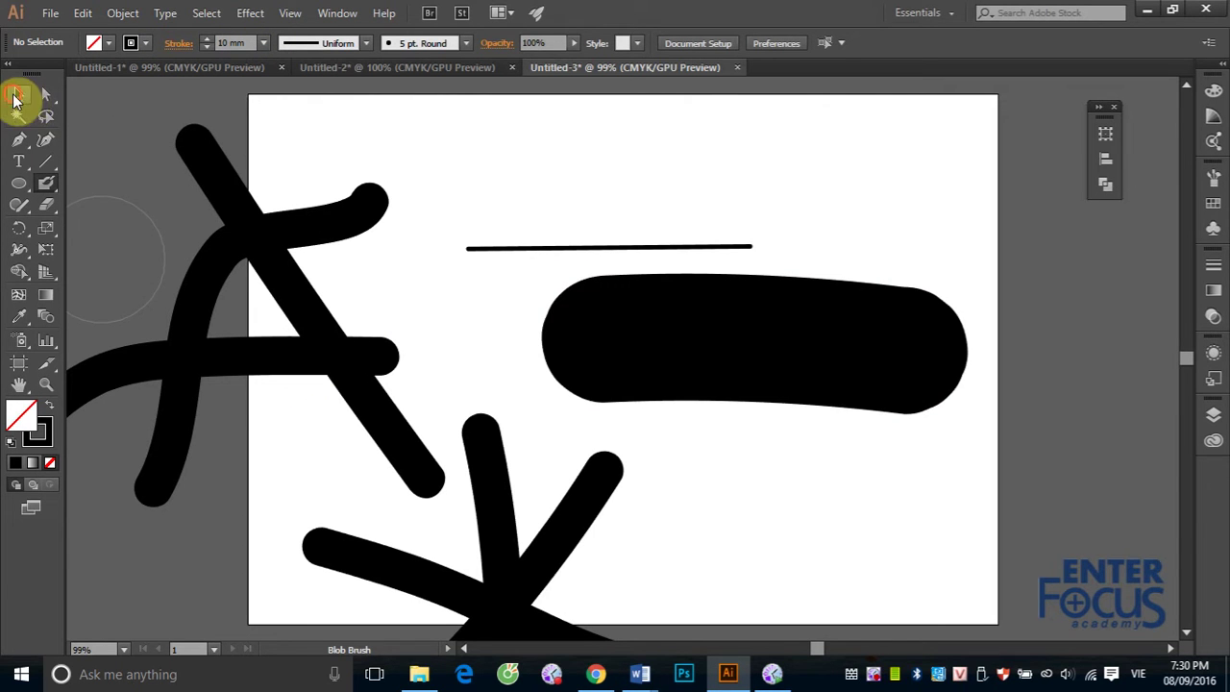
click(18, 94)
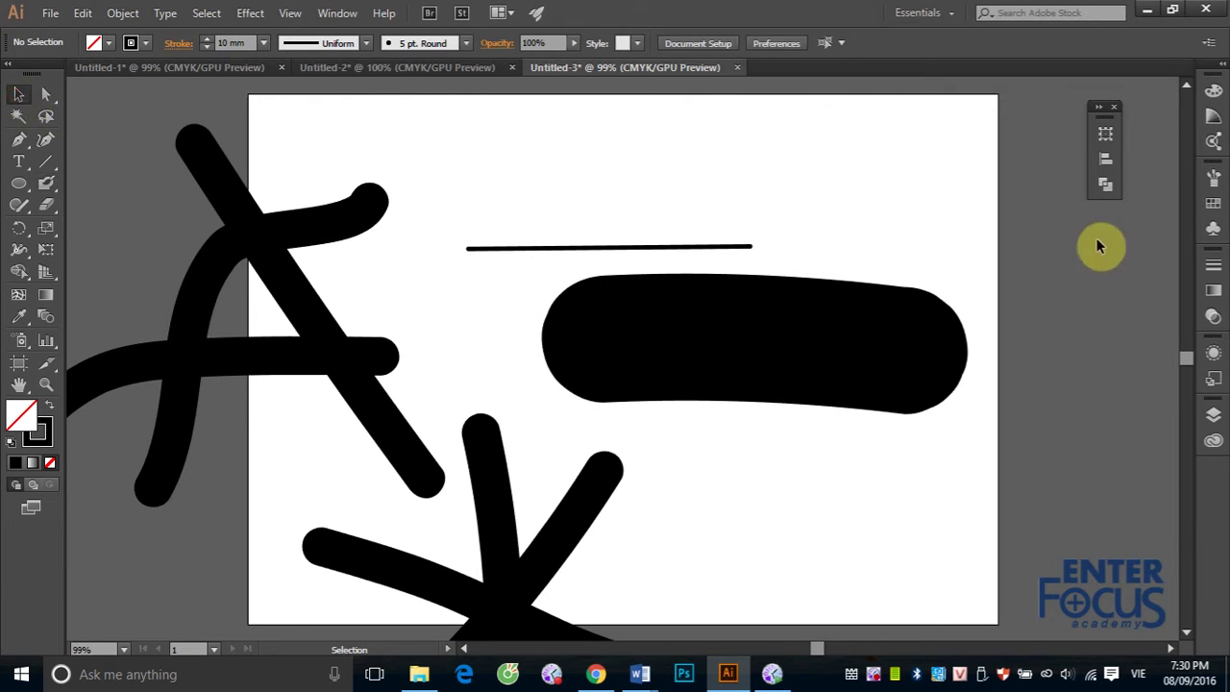
Step: Delete the thin horizontal line and move the thick blob up and left
click(660, 247)
key(Delete)
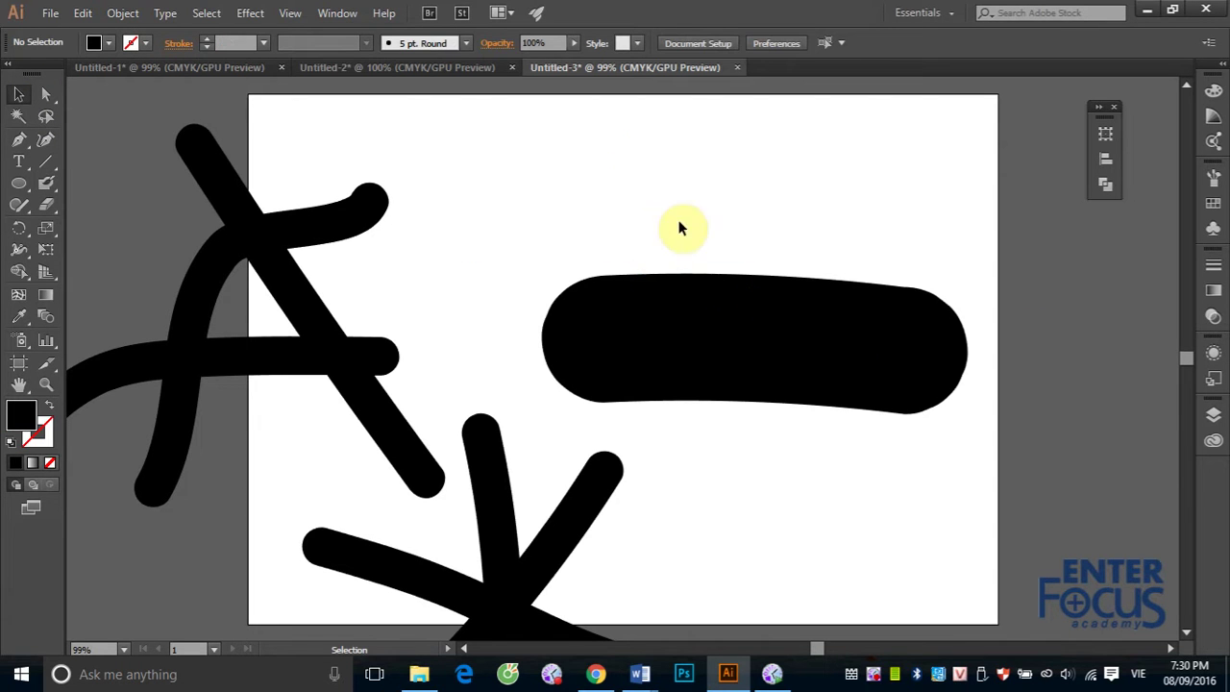
click(676, 290)
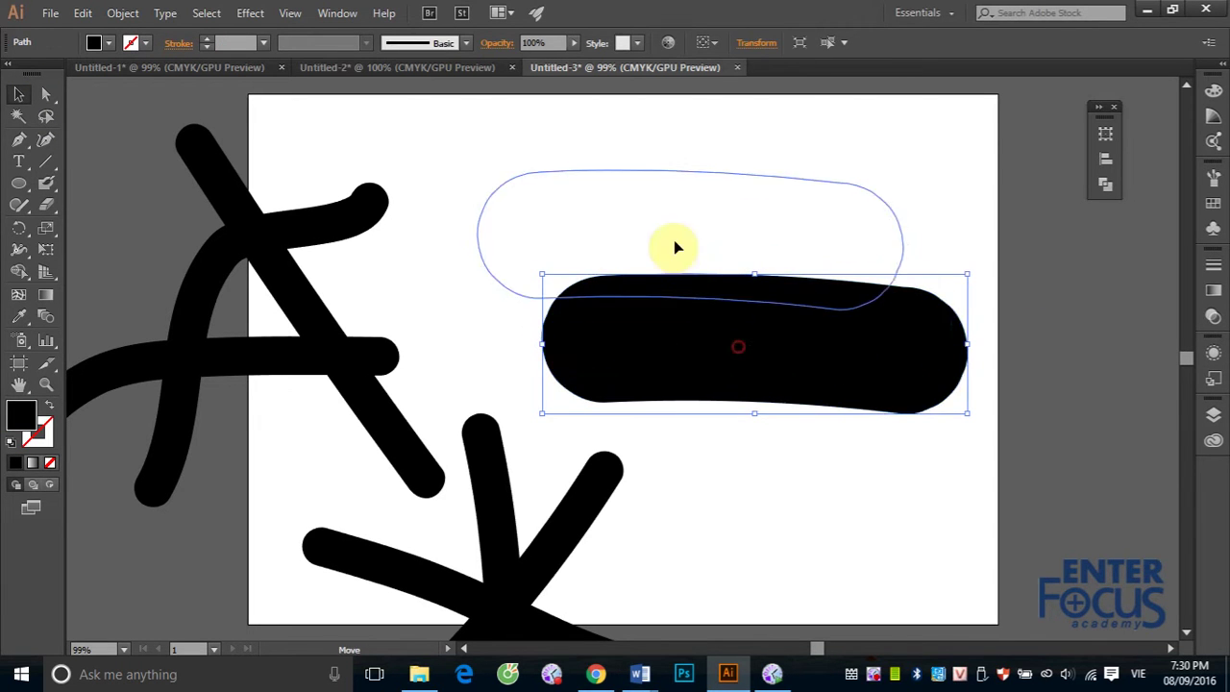
drag(749, 358, 685, 253)
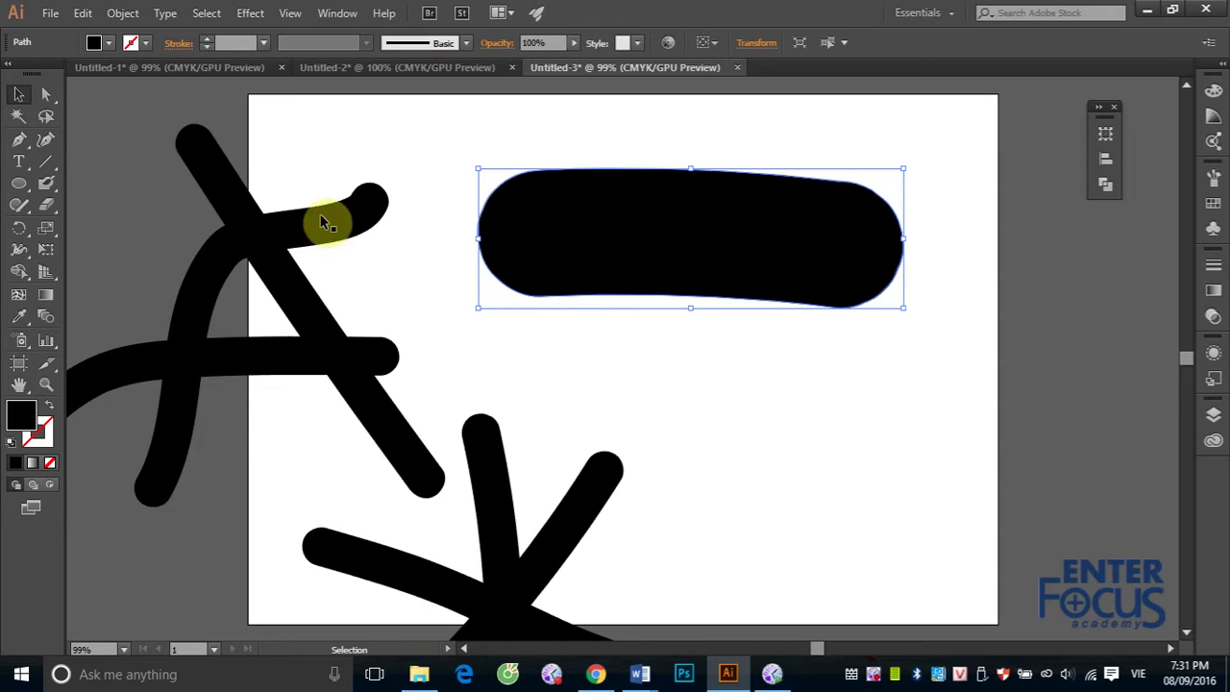
Step: Pull the blob's lower-edge anchors down into an angled, tapering bottom, then deselect
click(46, 93)
click(678, 358)
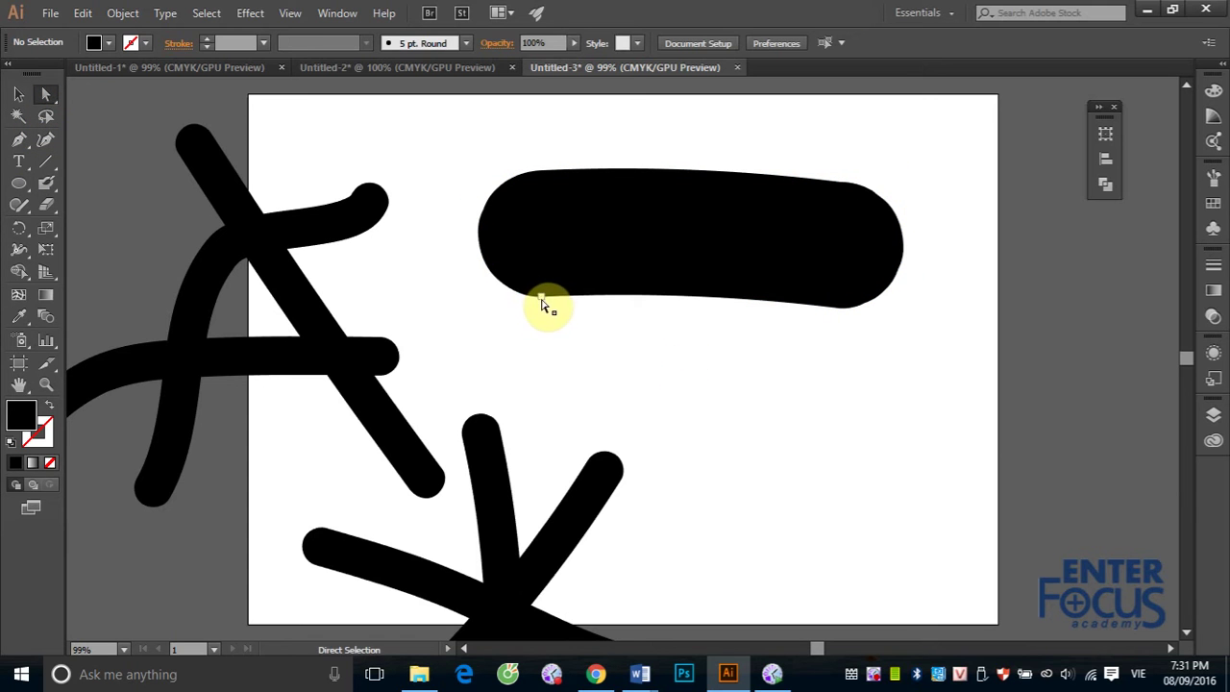
click(543, 305)
mouse_move(544, 305)
mouse_down()
mouse_move(555, 403)
mouse_move(567, 349)
mouse_up()
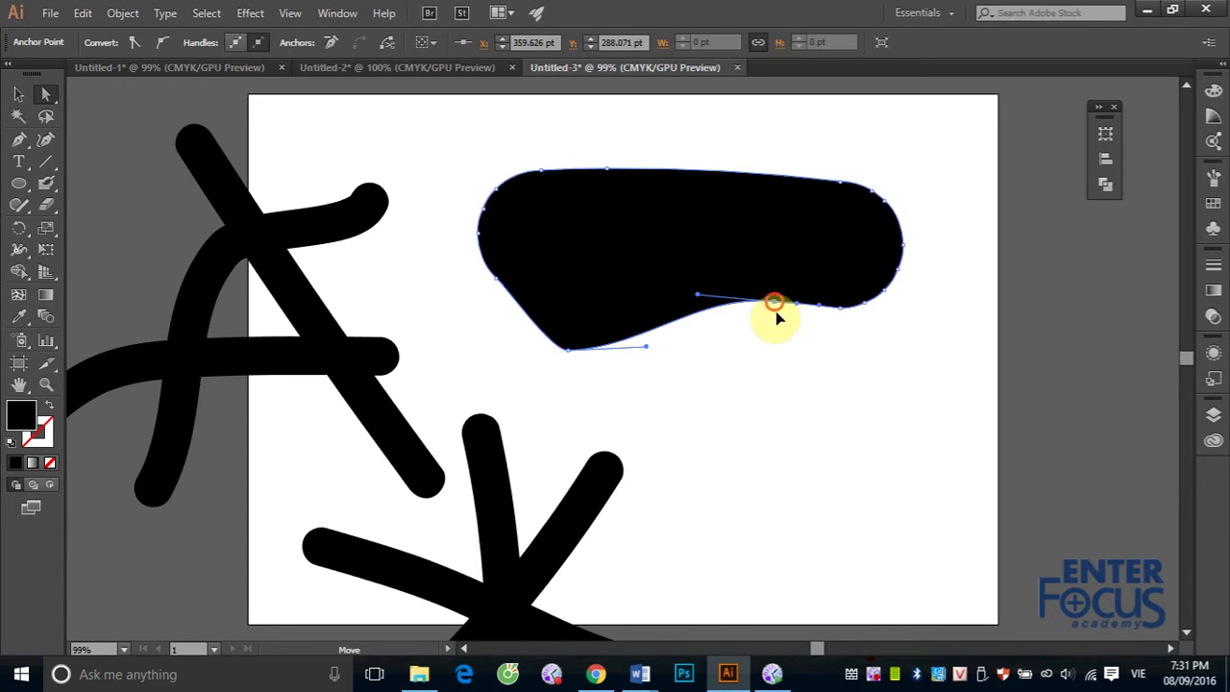
drag(776, 314, 765, 375)
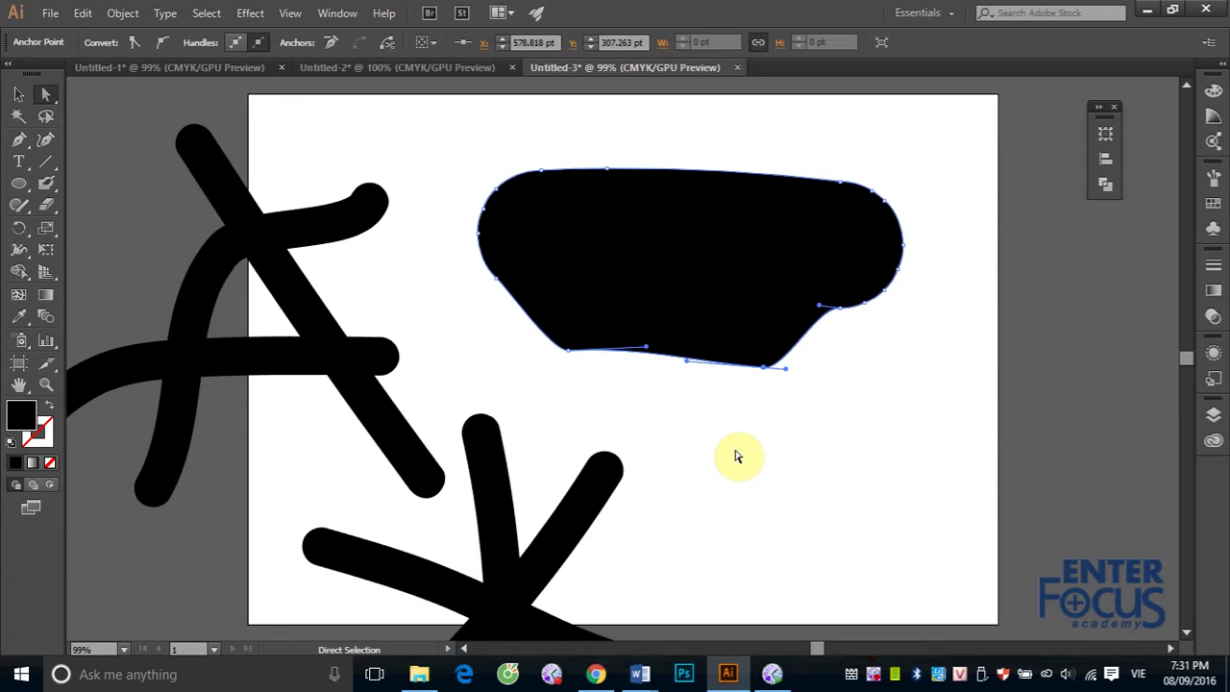
click(47, 182)
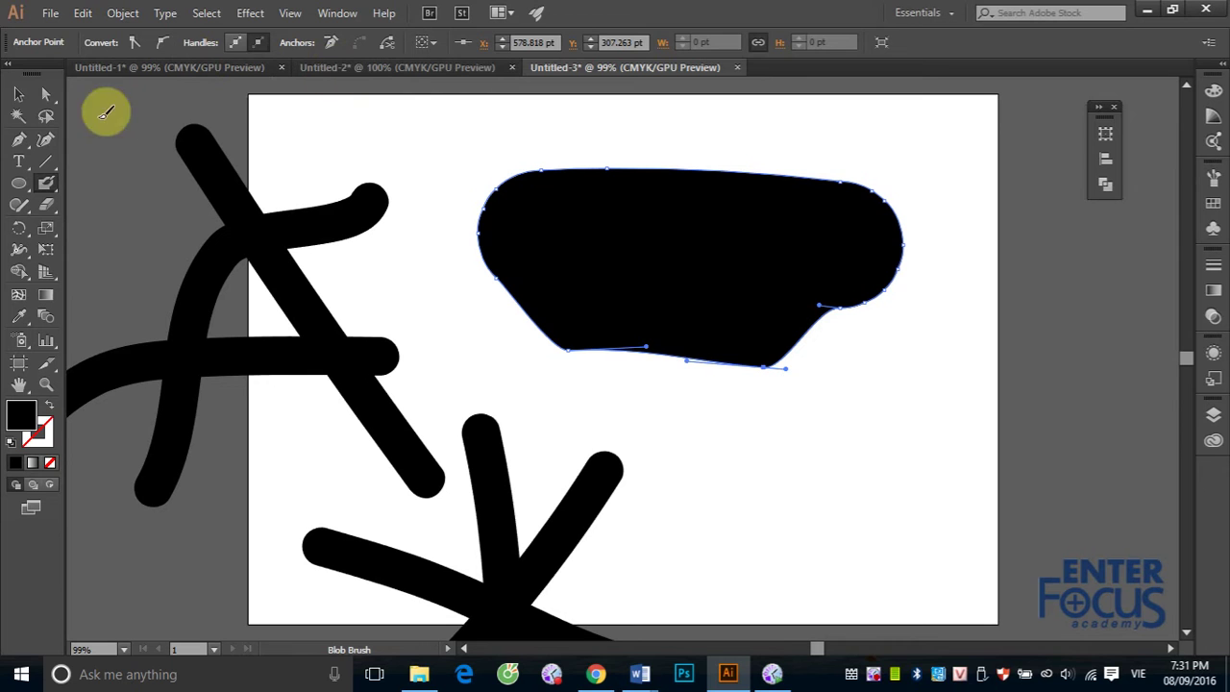
click(18, 93)
click(837, 470)
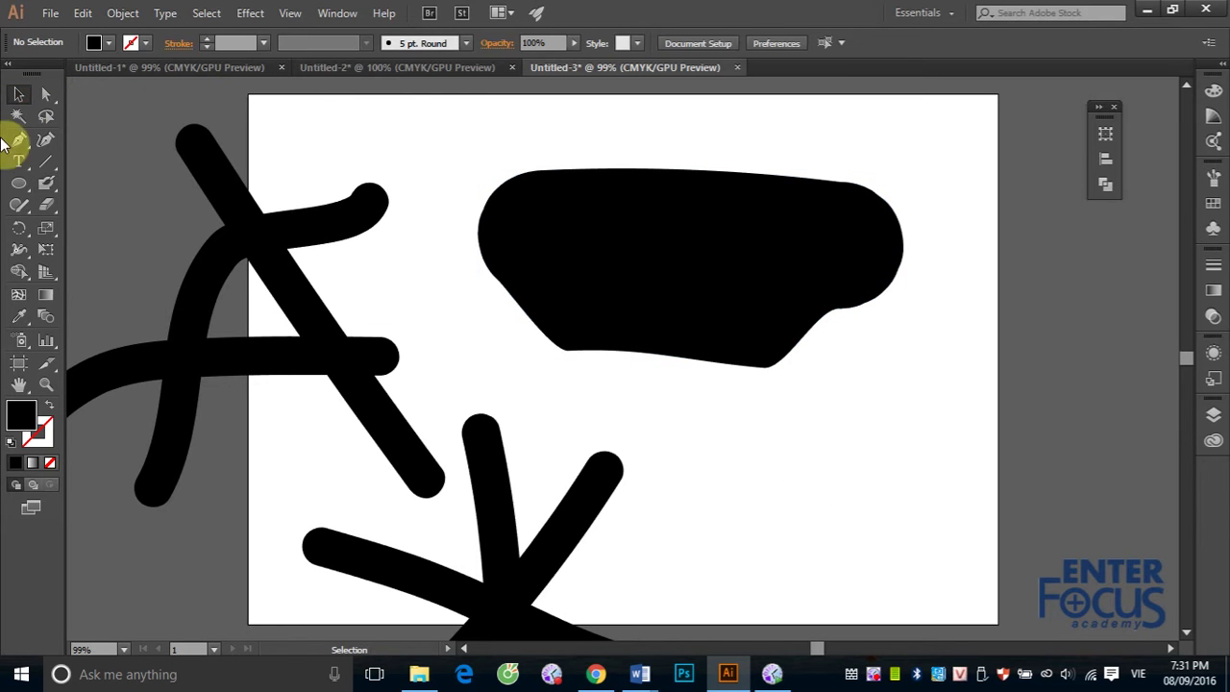
Step: Paint a 10 mm Blob Brush bar horizontally below the reshaped blob, near the lower right
click(47, 182)
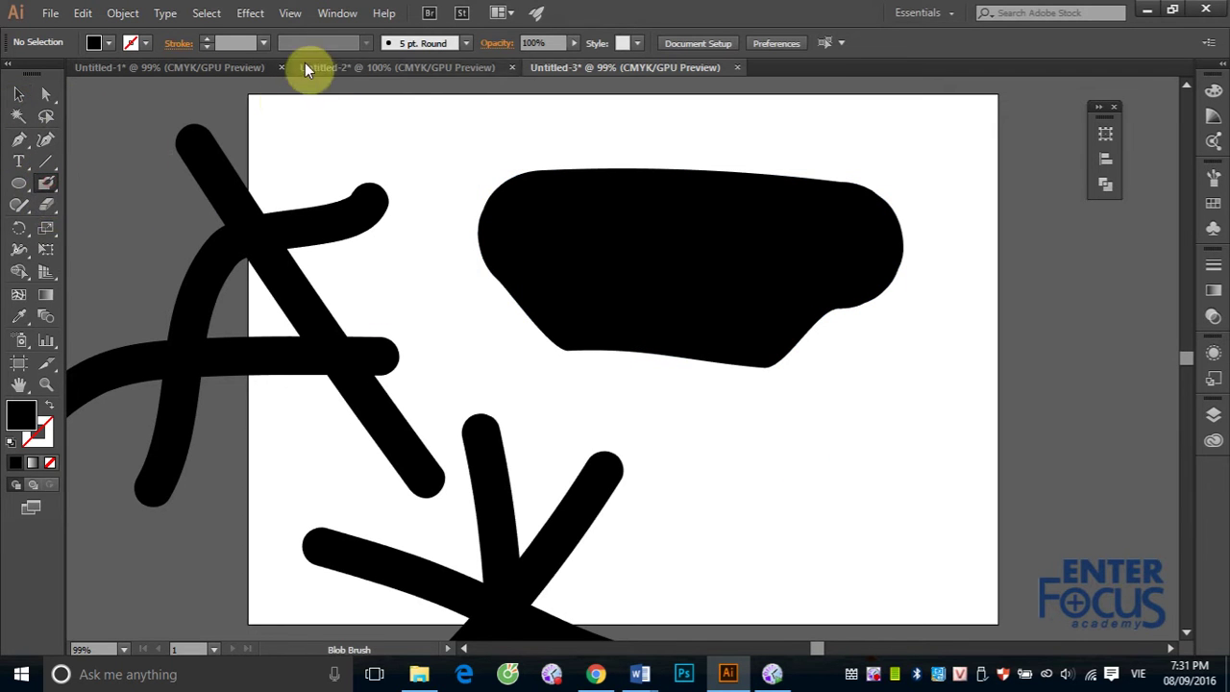
click(265, 43)
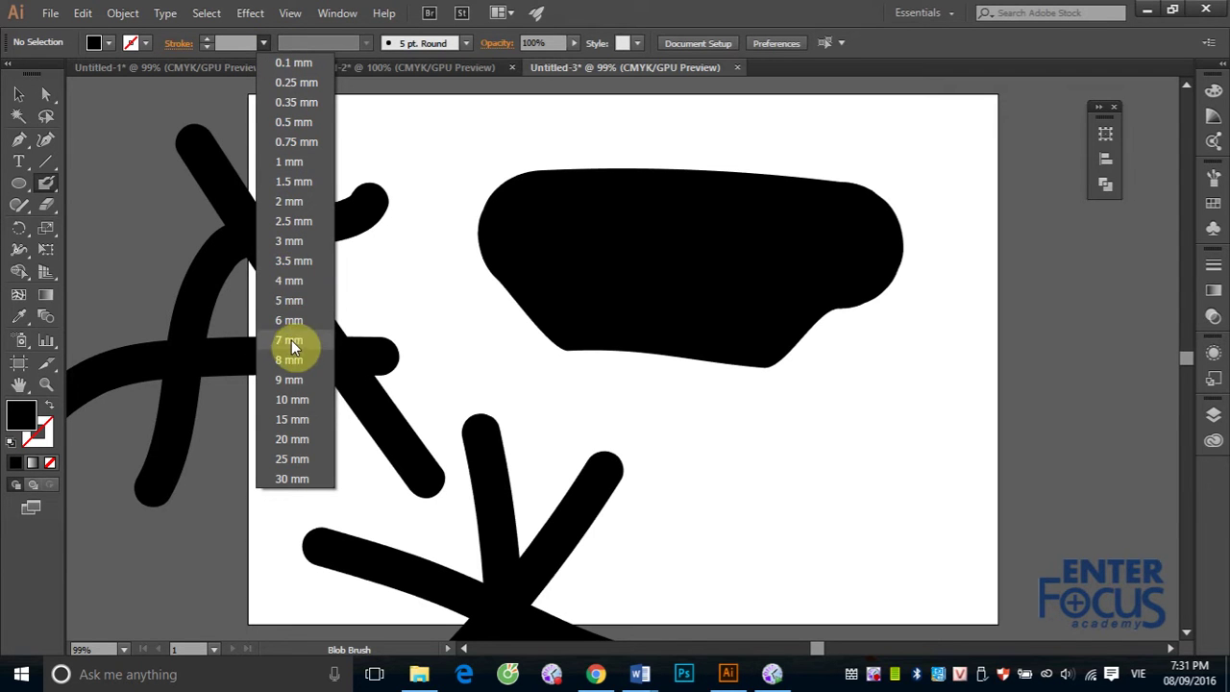
click(285, 400)
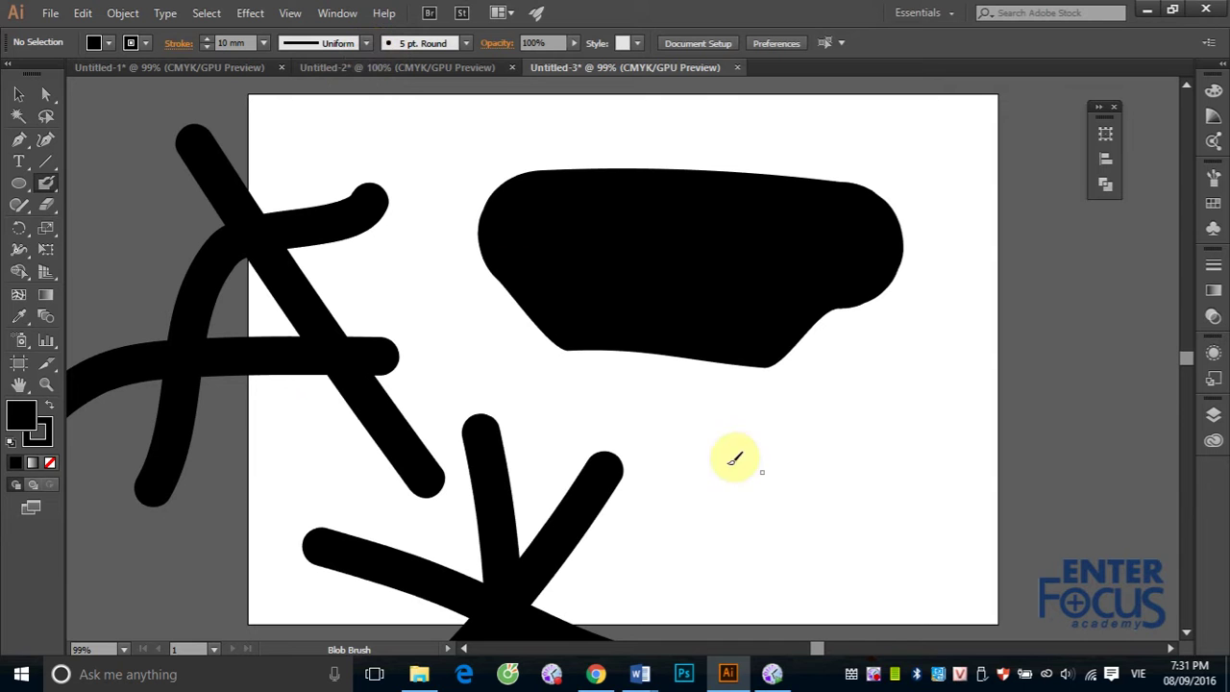
click(725, 462)
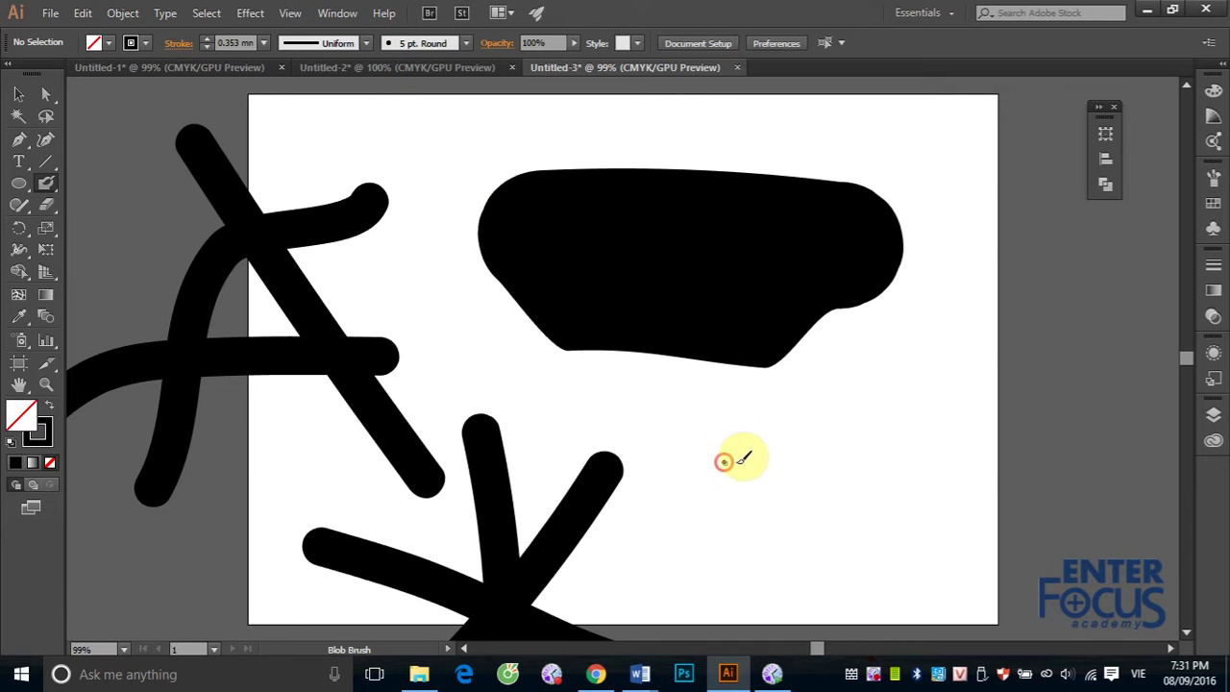
click(263, 42)
click(289, 398)
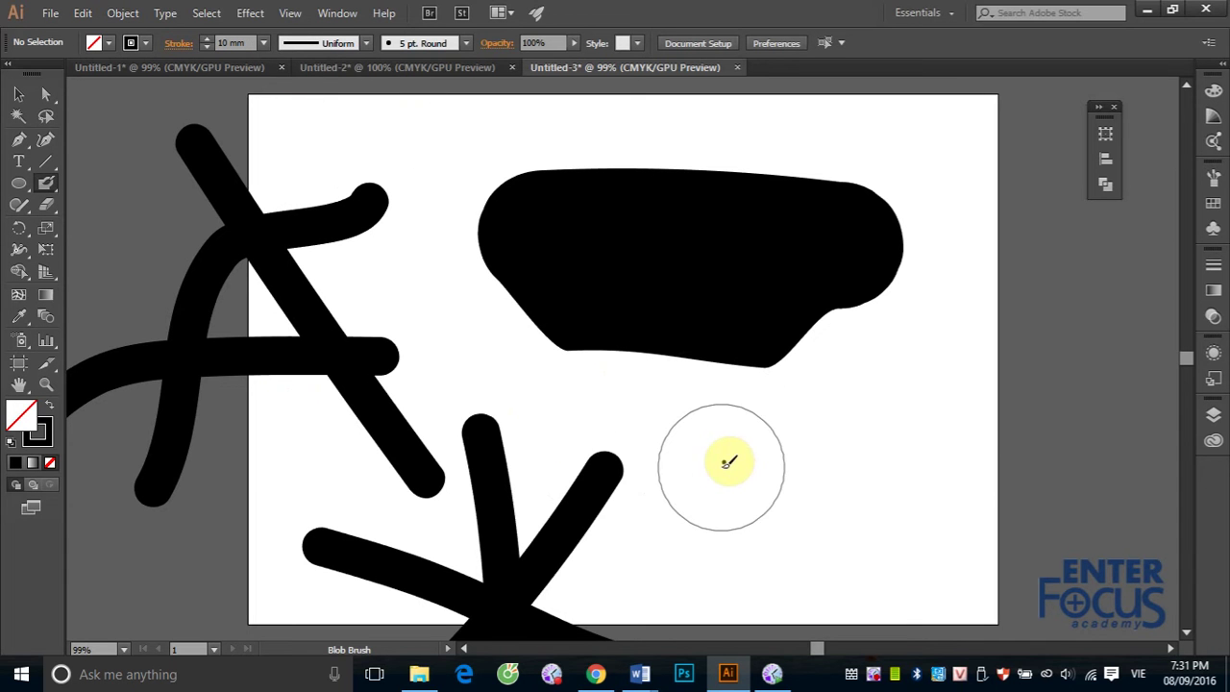
drag(720, 464, 933, 459)
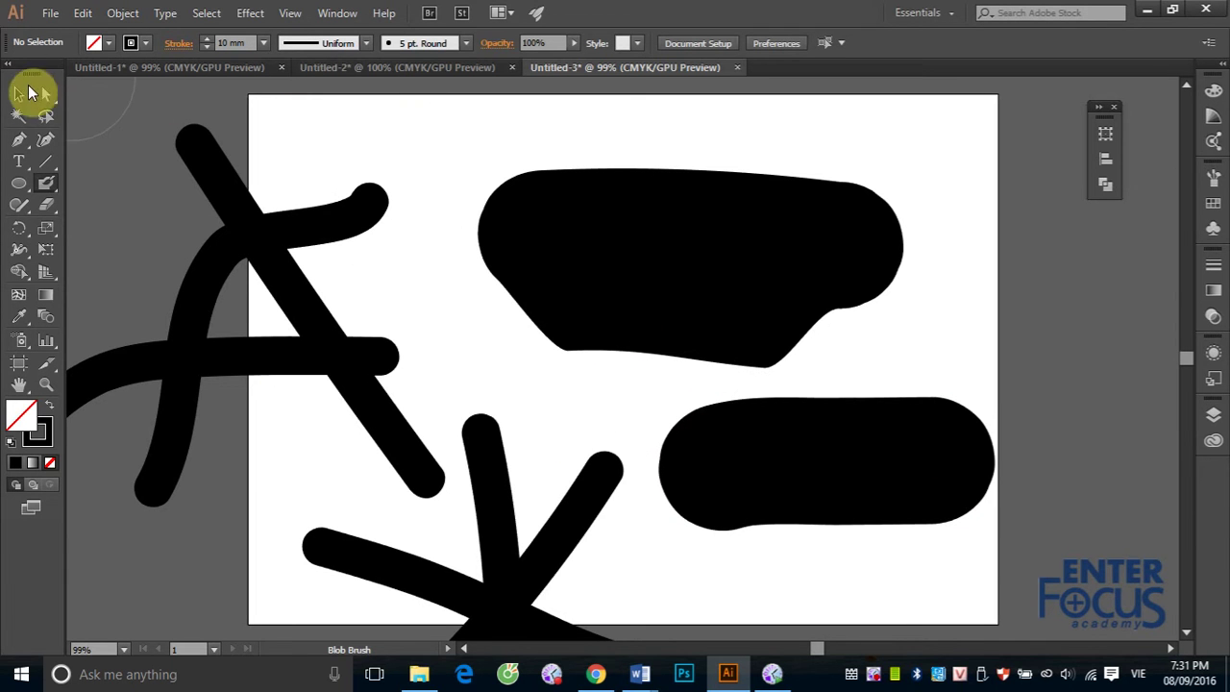
click(19, 93)
click(861, 413)
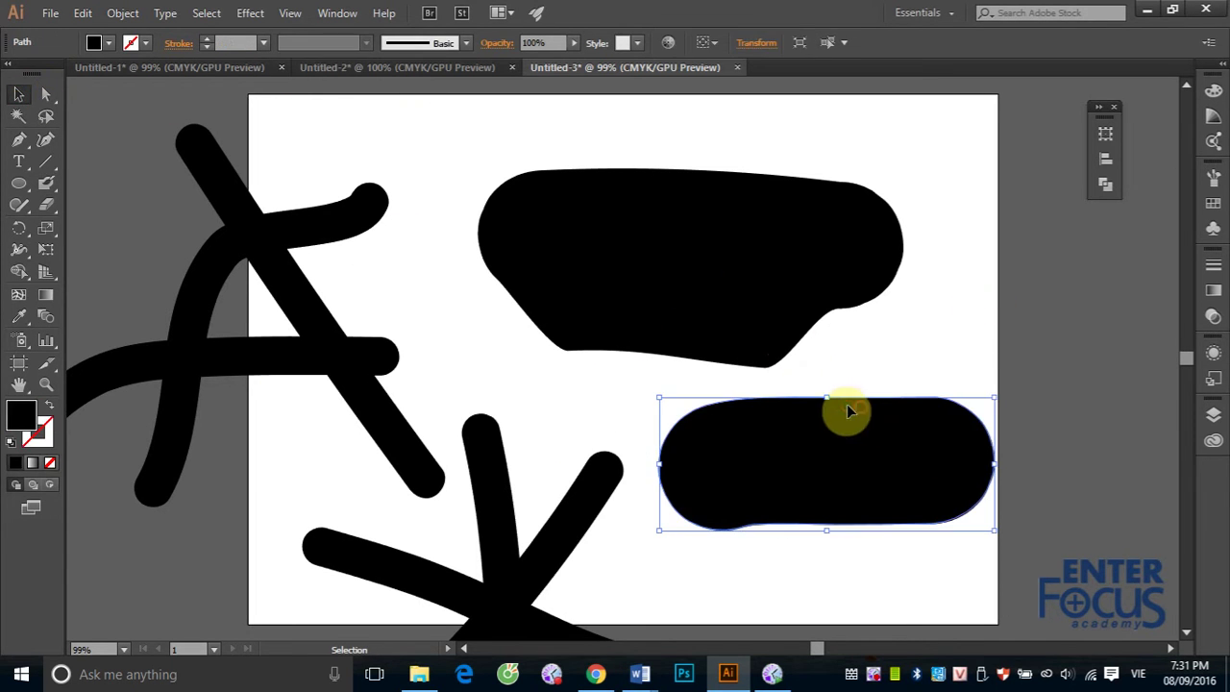
click(768, 307)
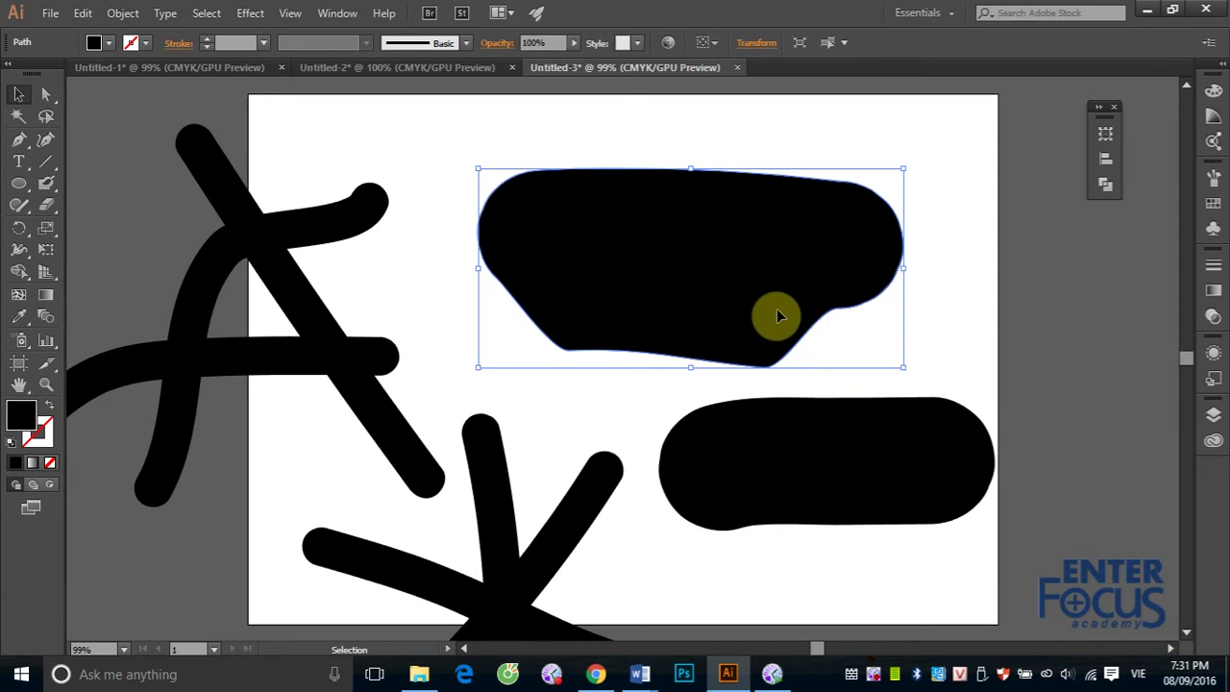
click(882, 440)
click(750, 291)
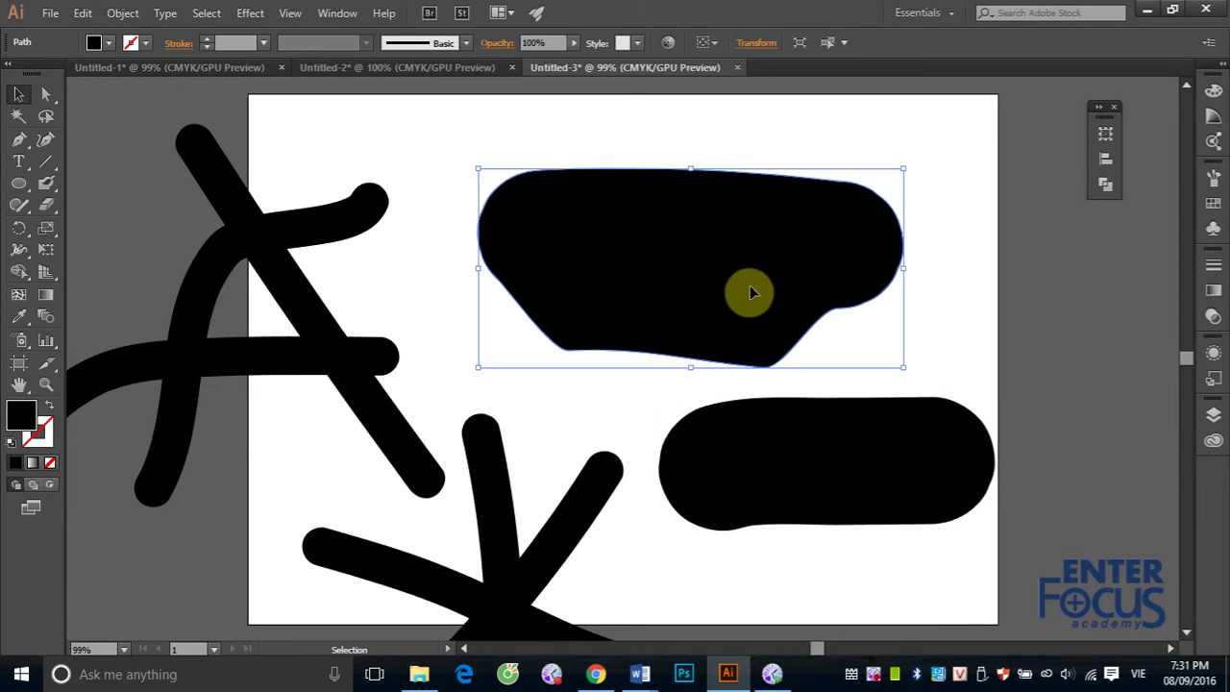
click(46, 185)
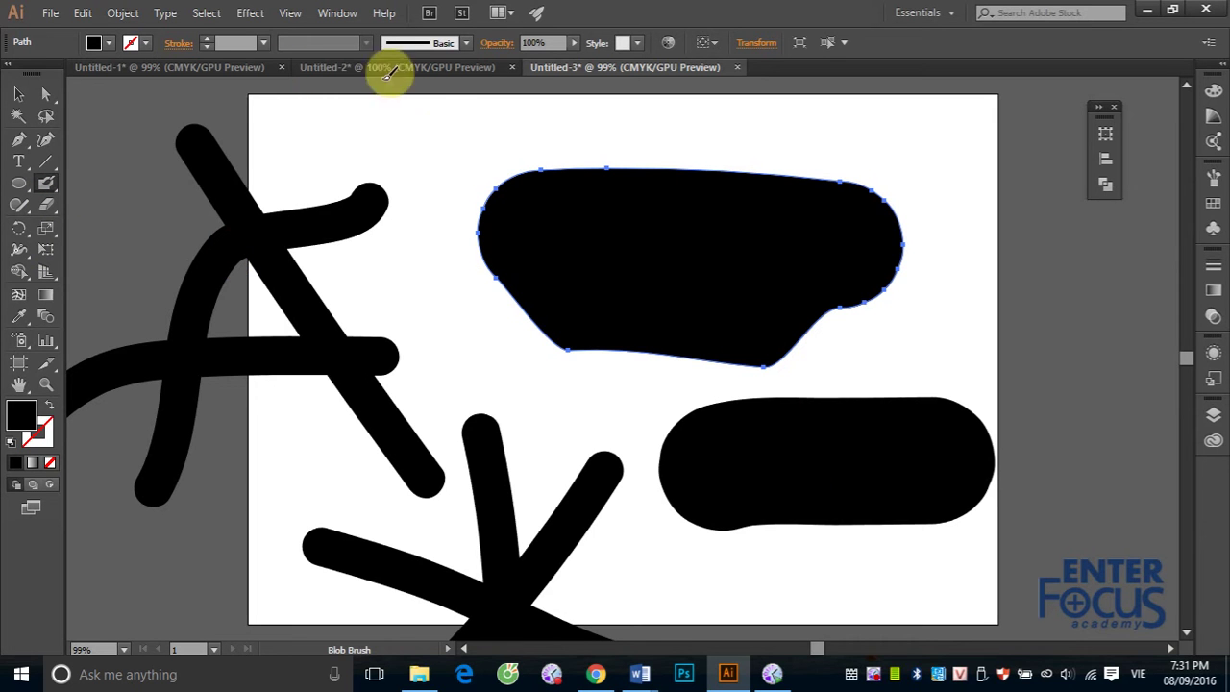
click(266, 38)
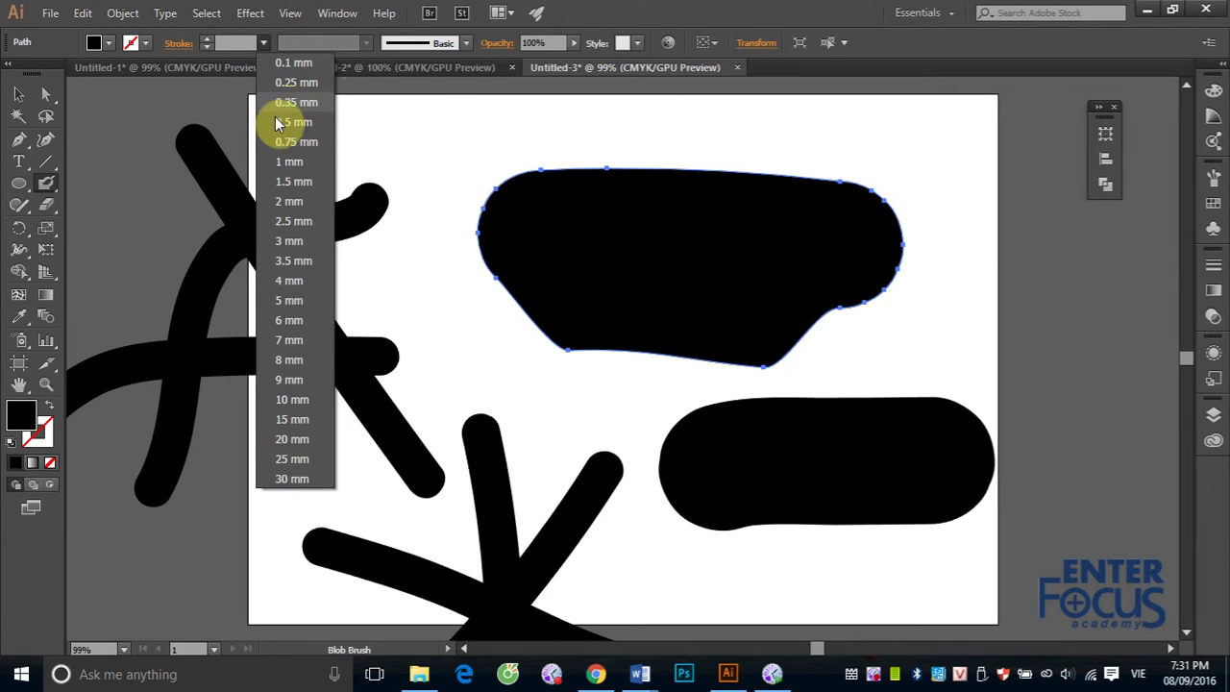
click(366, 45)
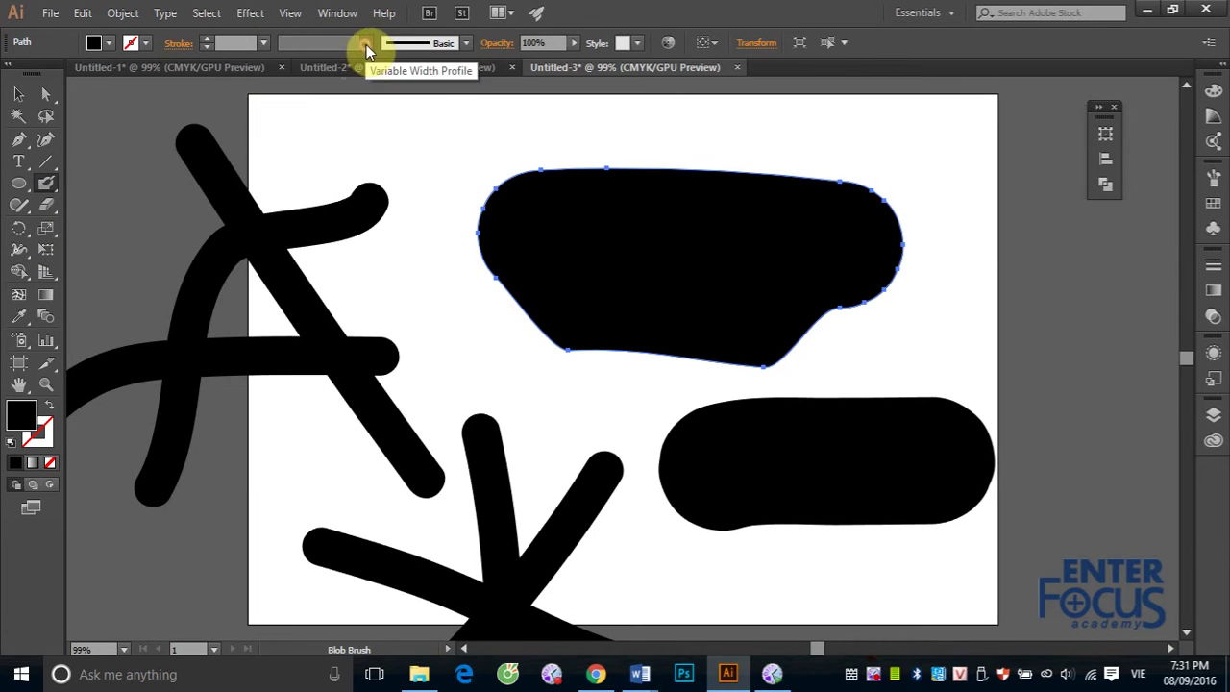
Step: Set the Blob Brush size to about 29 pt and paint a curved connector from the bar to the blob
double_click(48, 183)
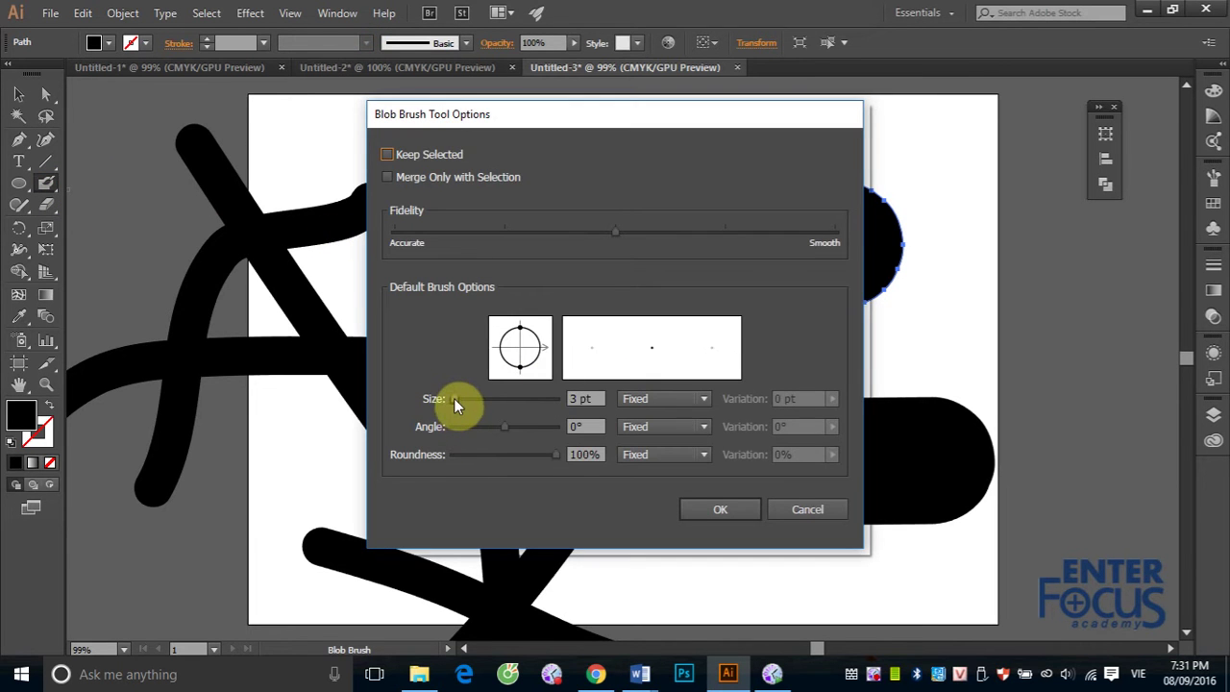
drag(453, 397, 467, 399)
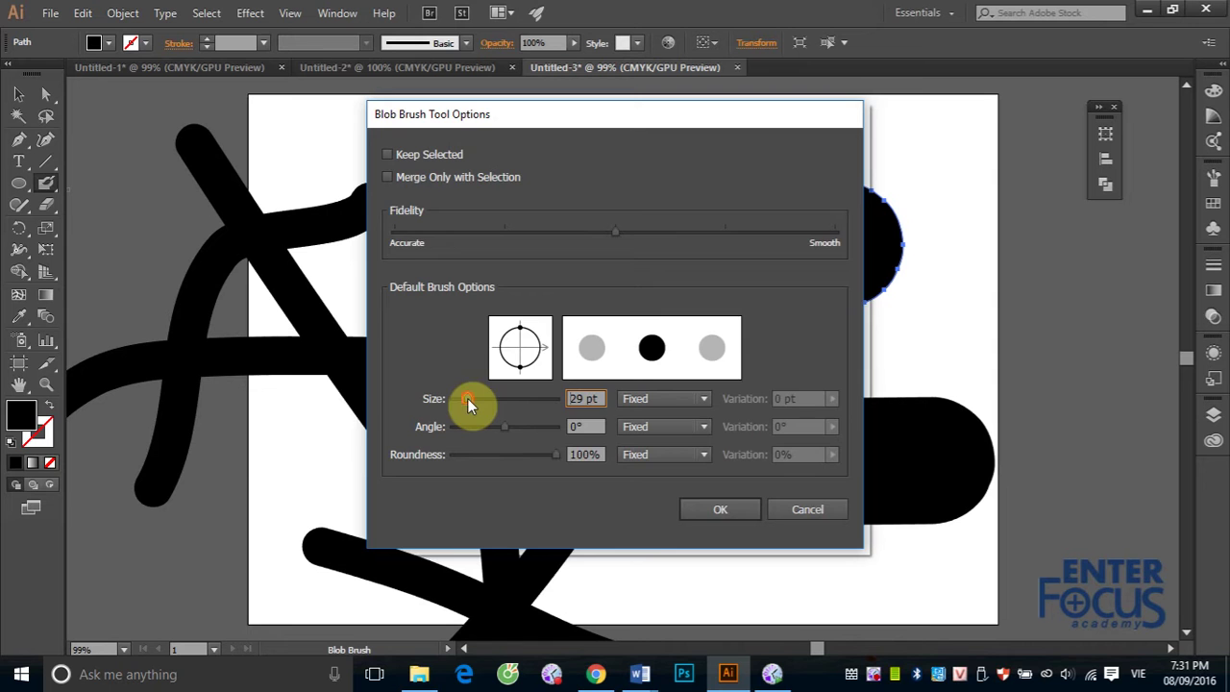
click(715, 507)
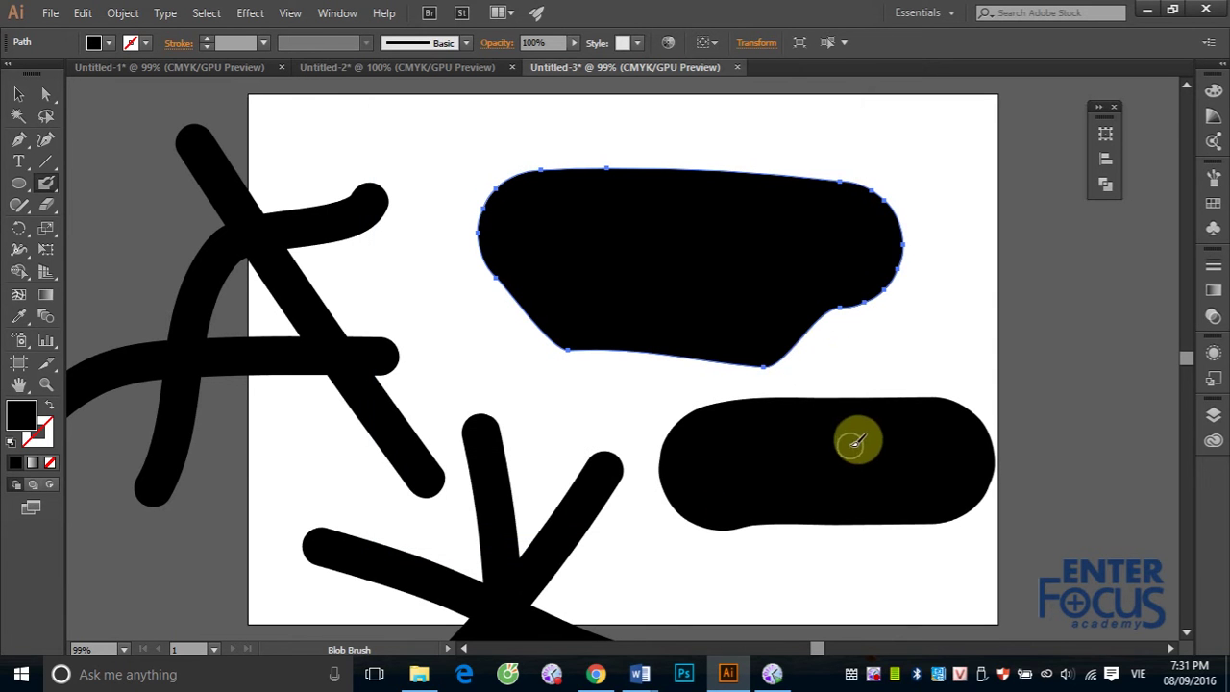
drag(854, 431, 788, 322)
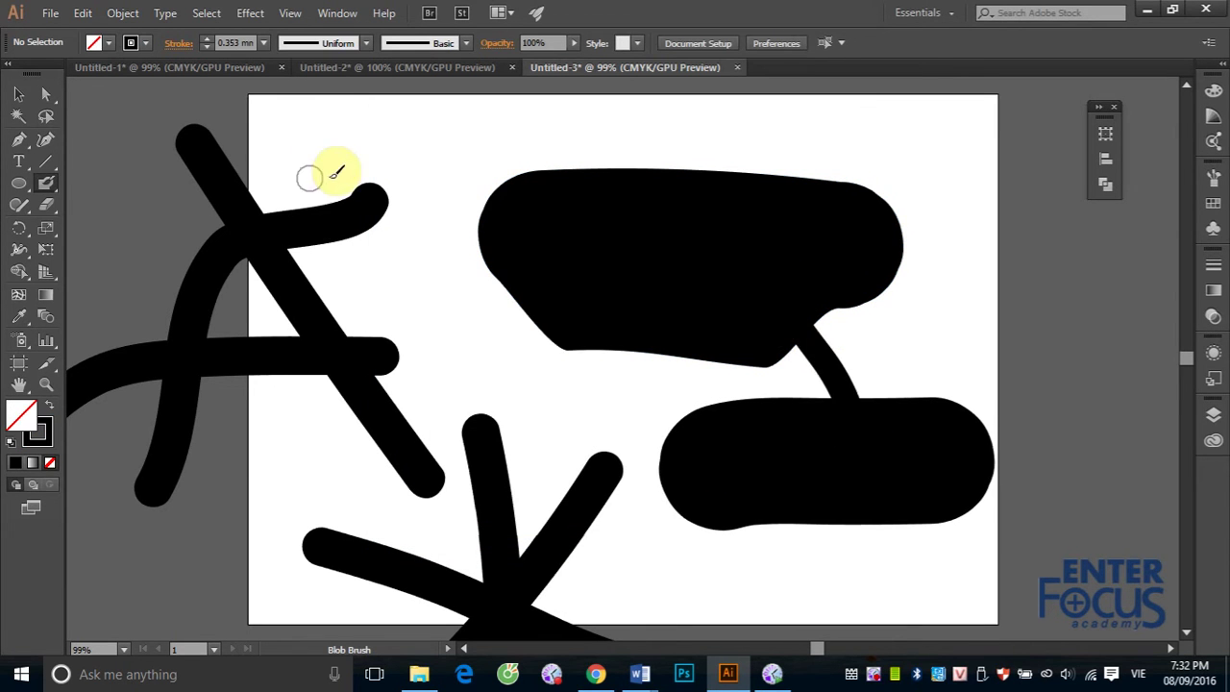
click(22, 96)
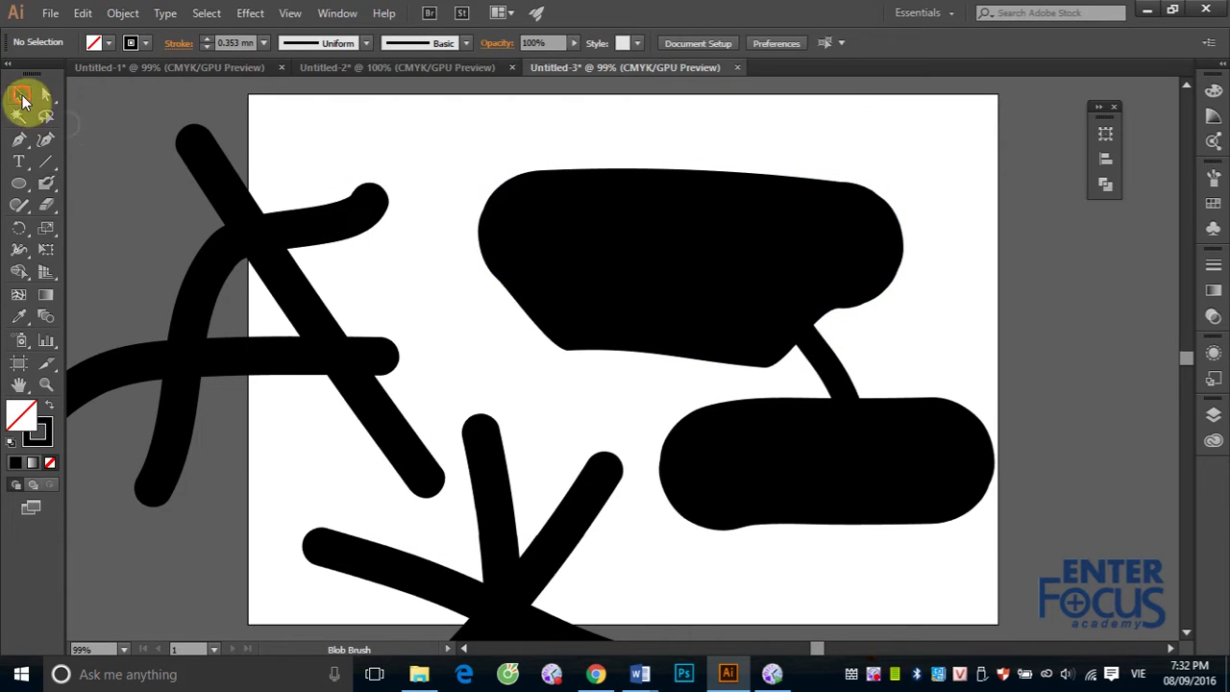
Step: Move the merged blobs up-left, then back right and down, and select everything on the artboard
click(801, 346)
drag(730, 298, 699, 327)
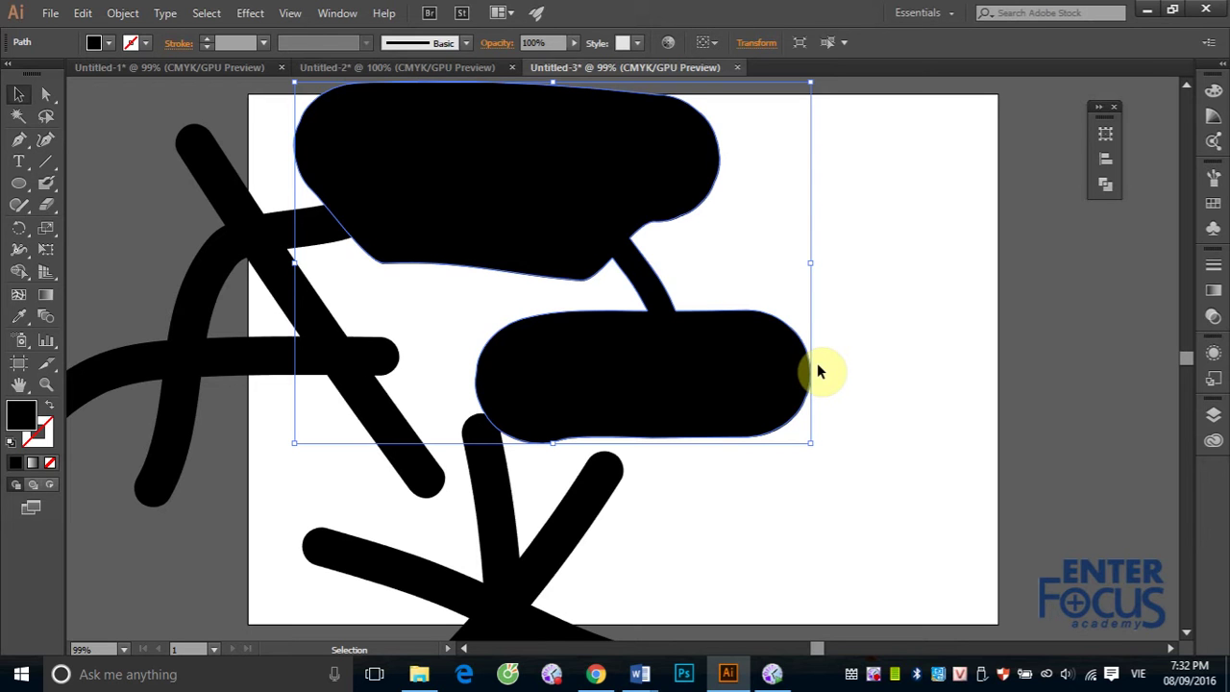
drag(659, 234, 837, 296)
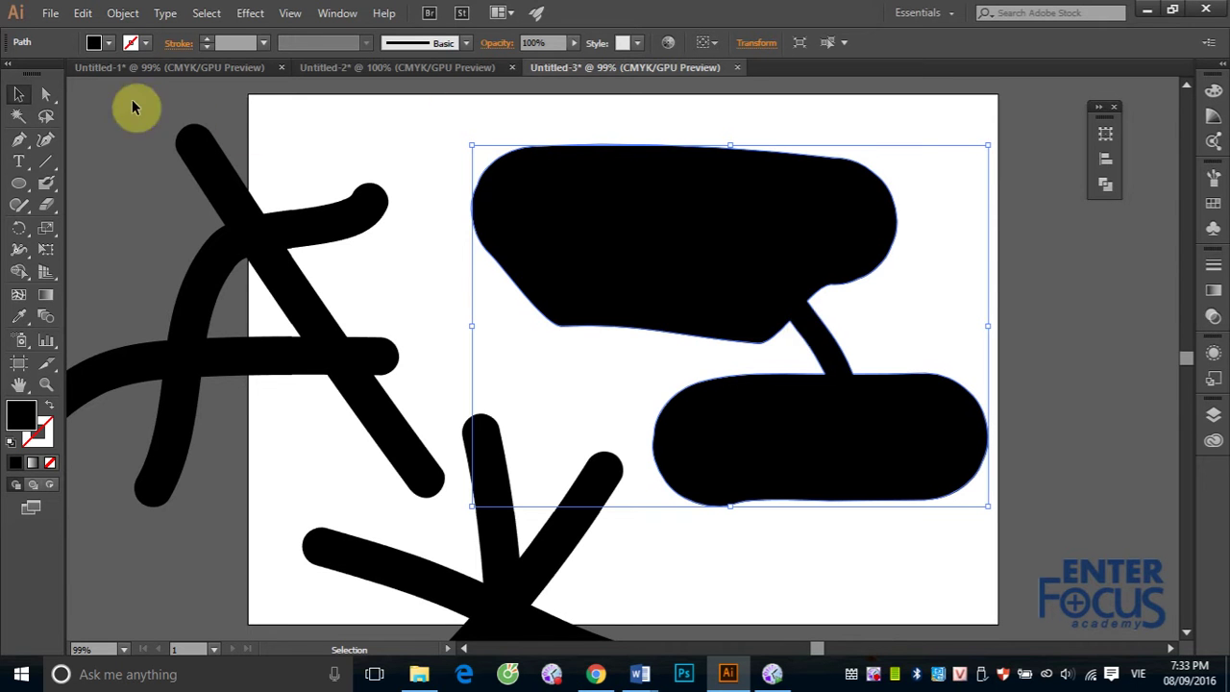
key(ctrl+a)
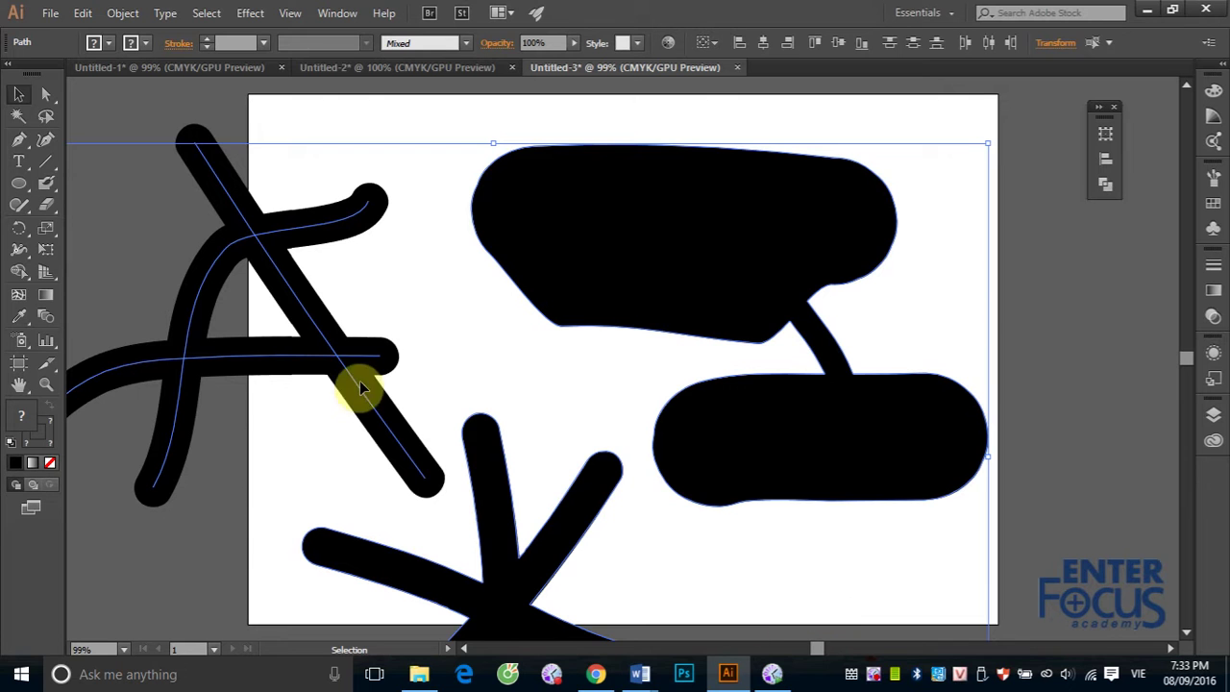
Step: Join the three A strokes into one path with Object > Path > Join
click(1049, 218)
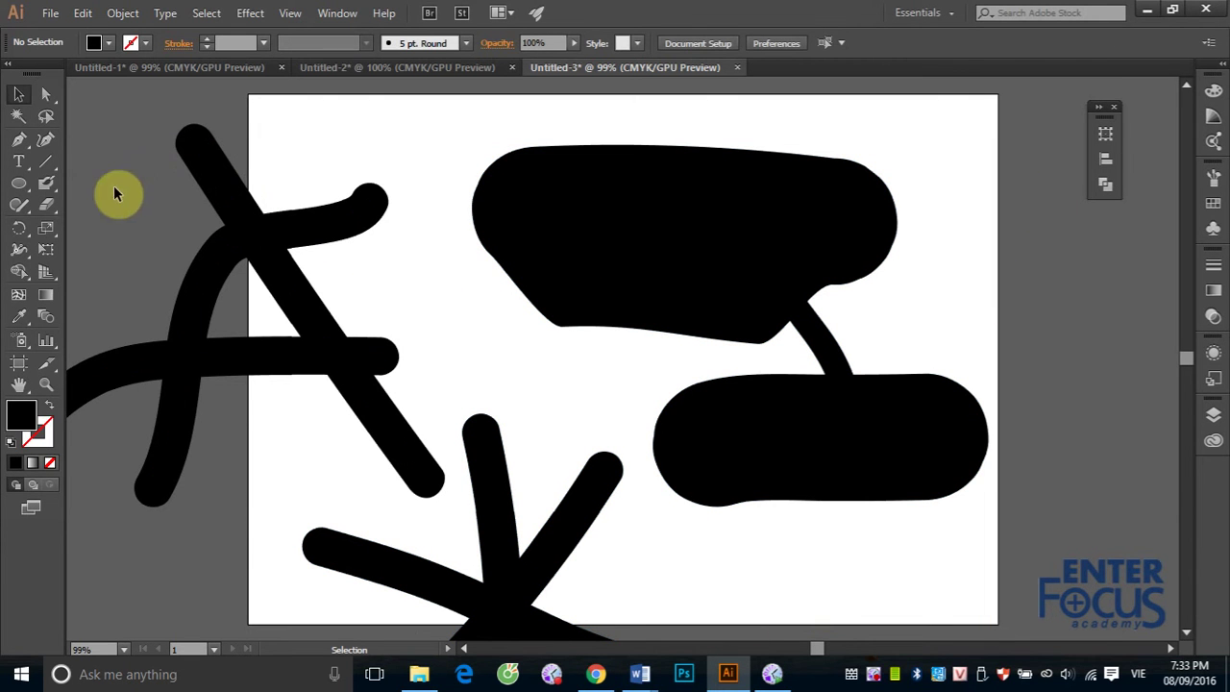
drag(115, 193, 308, 389)
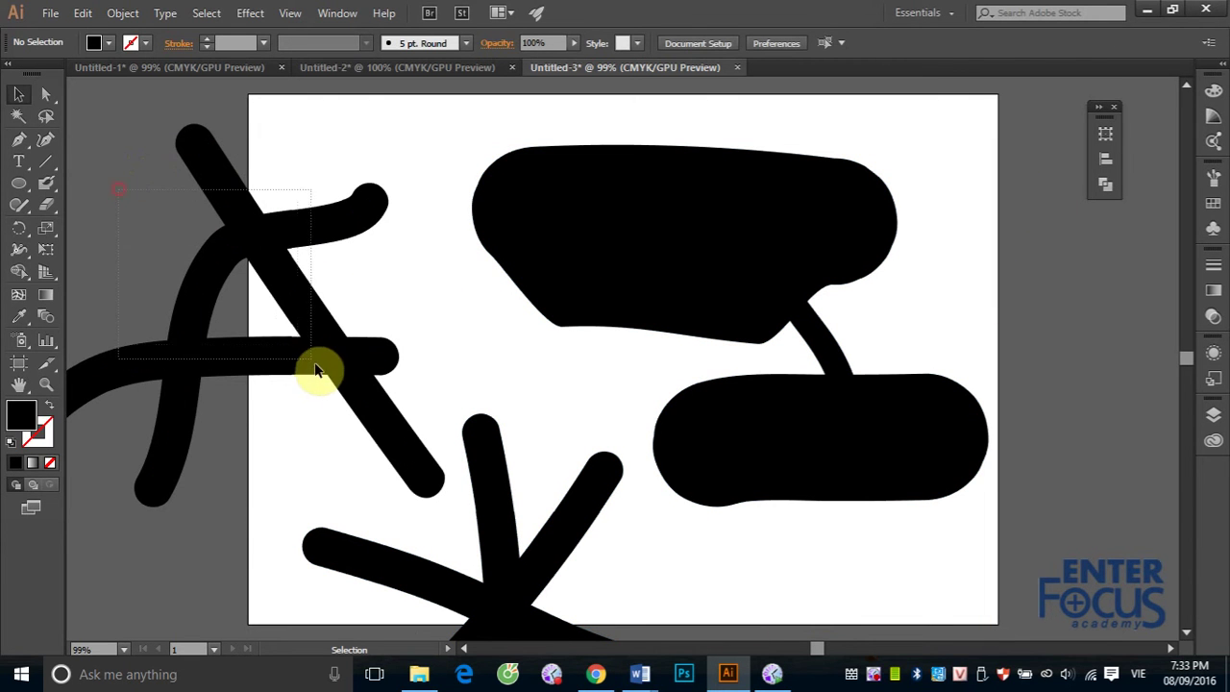
click(123, 13)
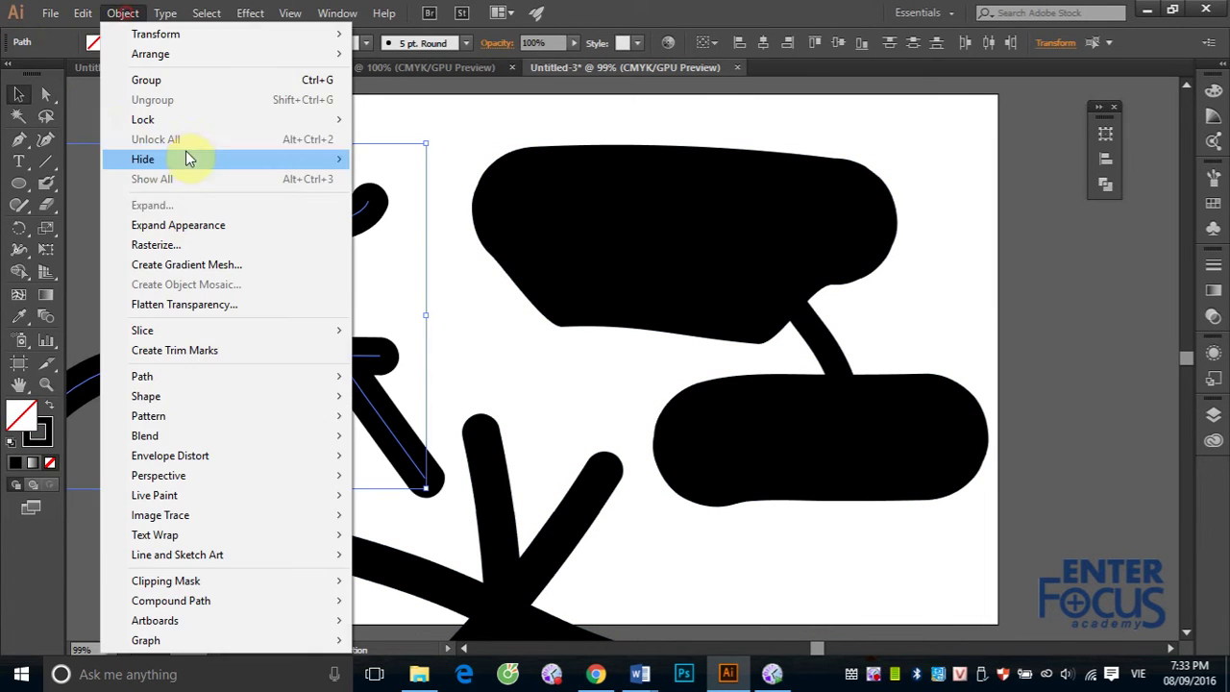
click(202, 376)
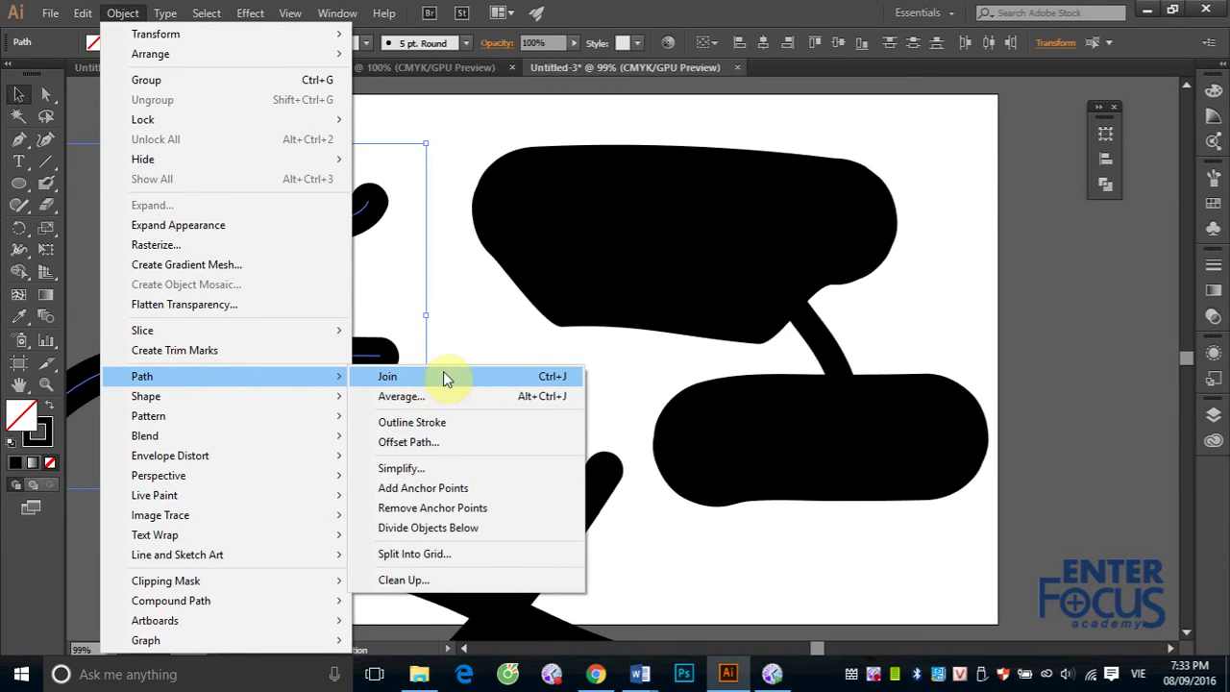
click(413, 377)
Step: Delete the connected blobs, the asterisk and the A strokes, leaving the artboard empty
click(479, 320)
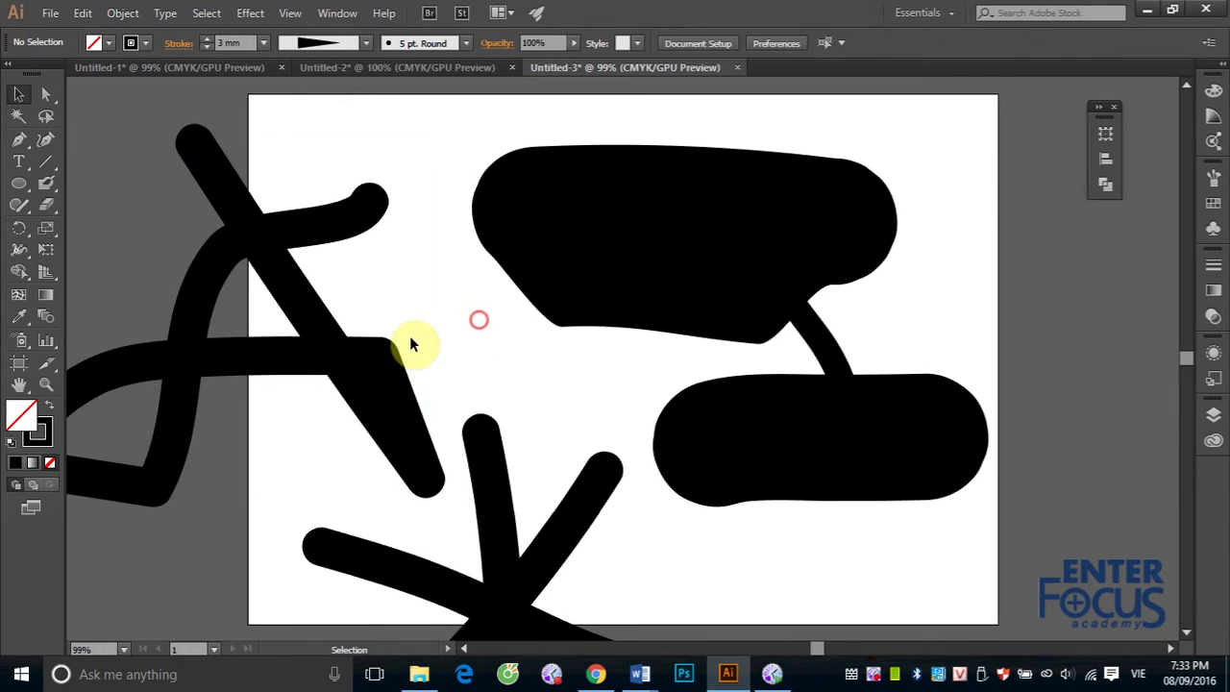
click(654, 226)
key(Delete)
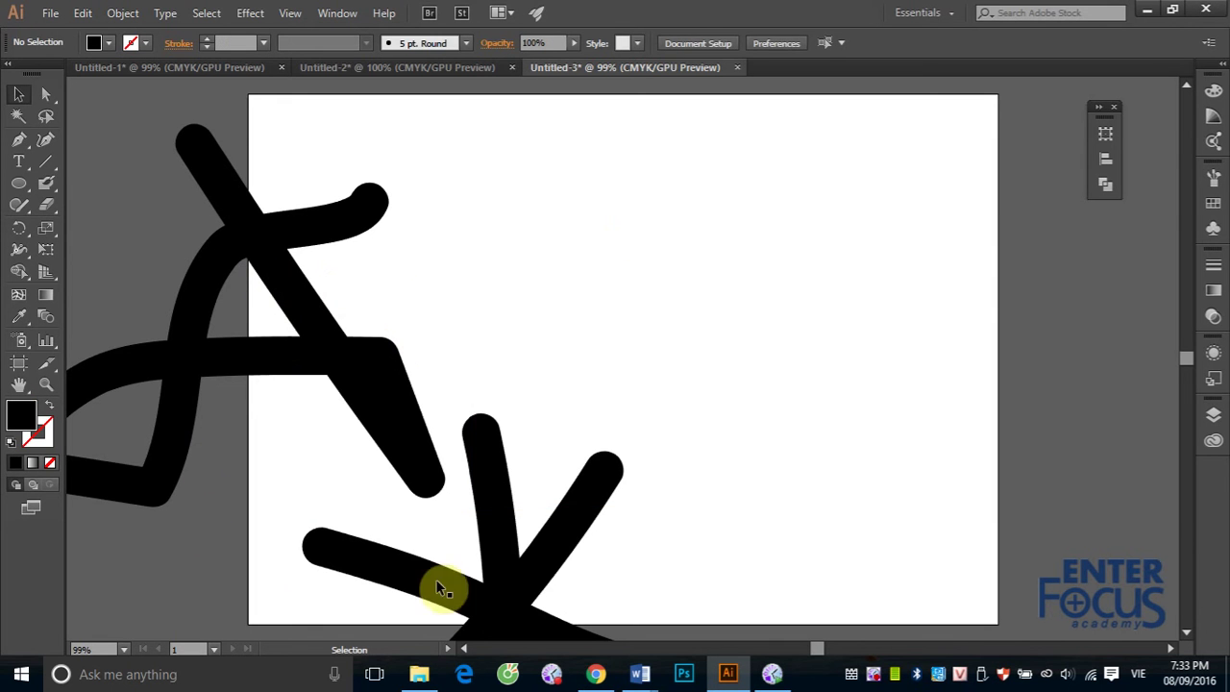
drag(502, 580, 865, 385)
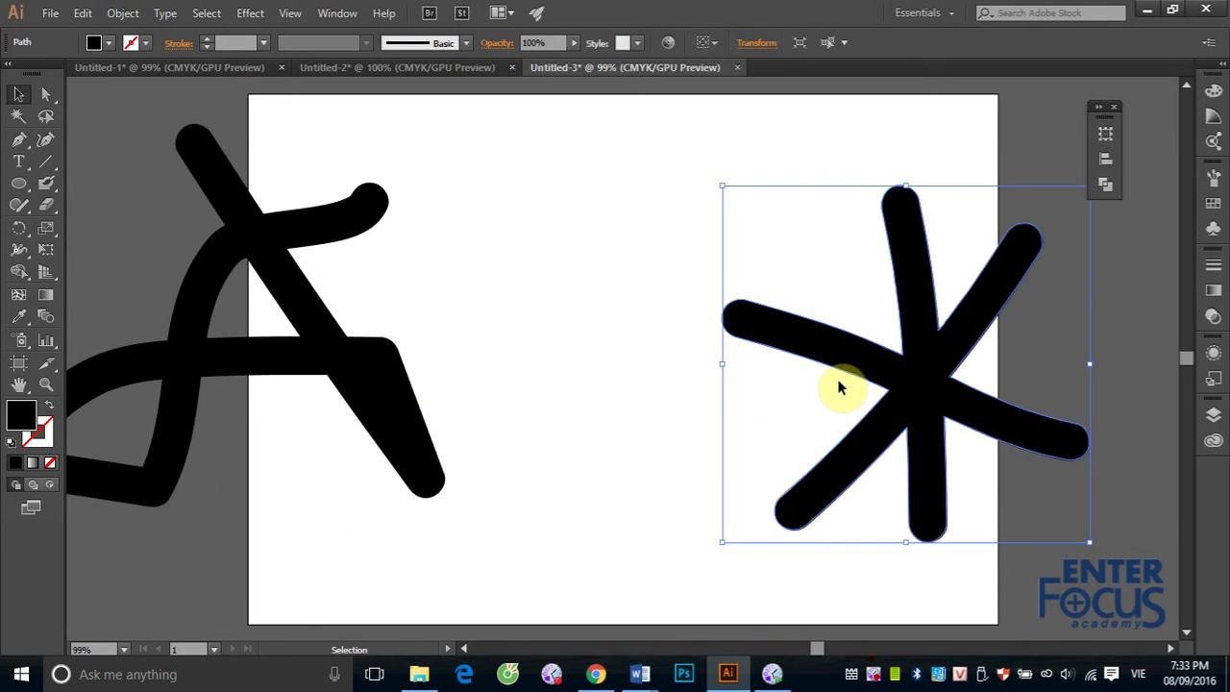
key(Delete)
mouse_move(333, 352)
mouse_down()
mouse_move(541, 448)
mouse_move(730, 361)
mouse_up()
key(Delete)
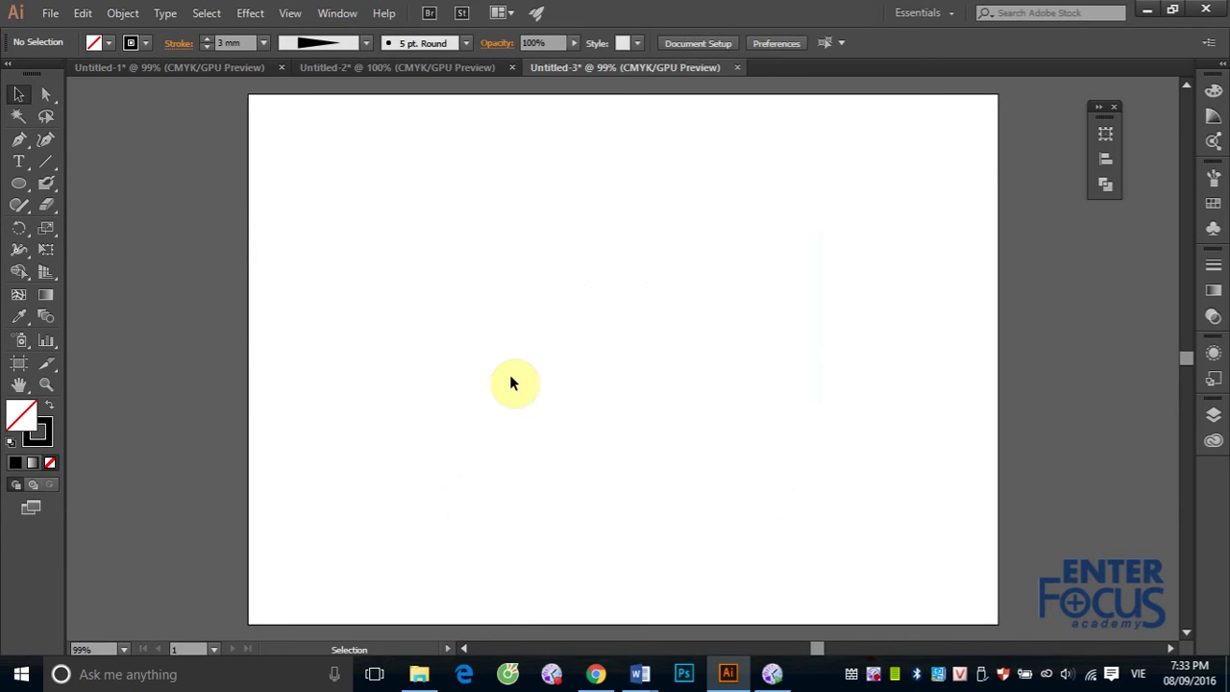
Step: Paint a thick horizontal crossbar and an A shape with the regular Paintbrush
click(47, 184)
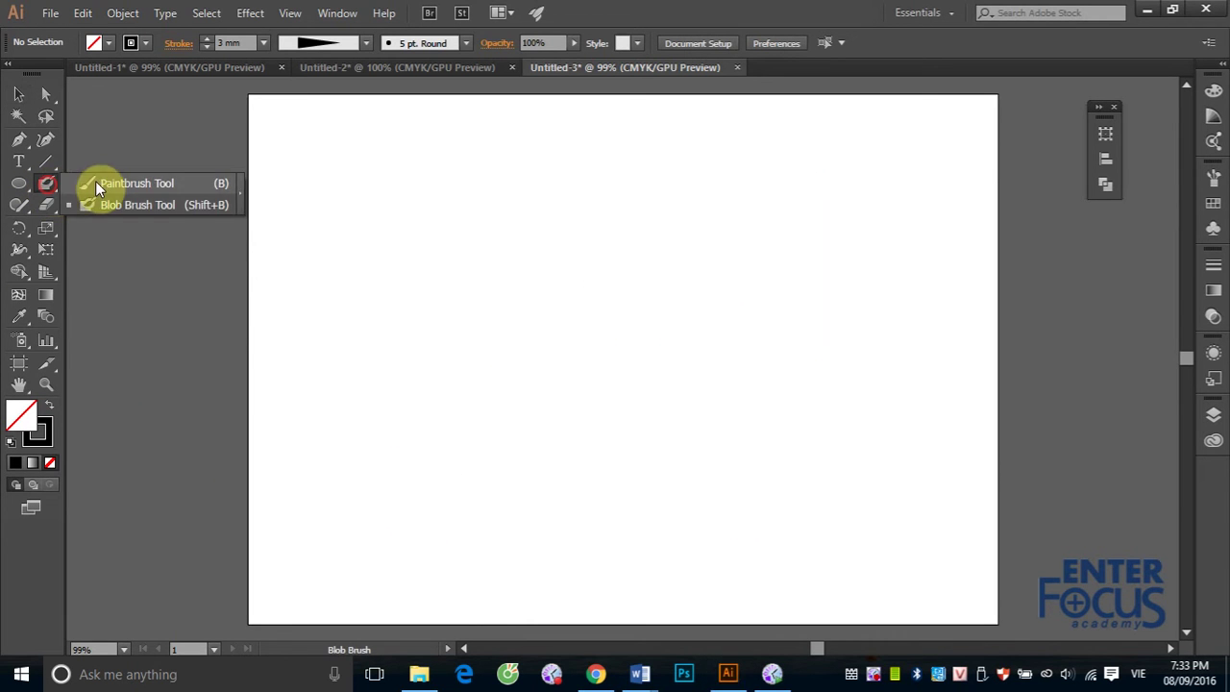
drag(50, 191, 96, 180)
drag(388, 288, 555, 283)
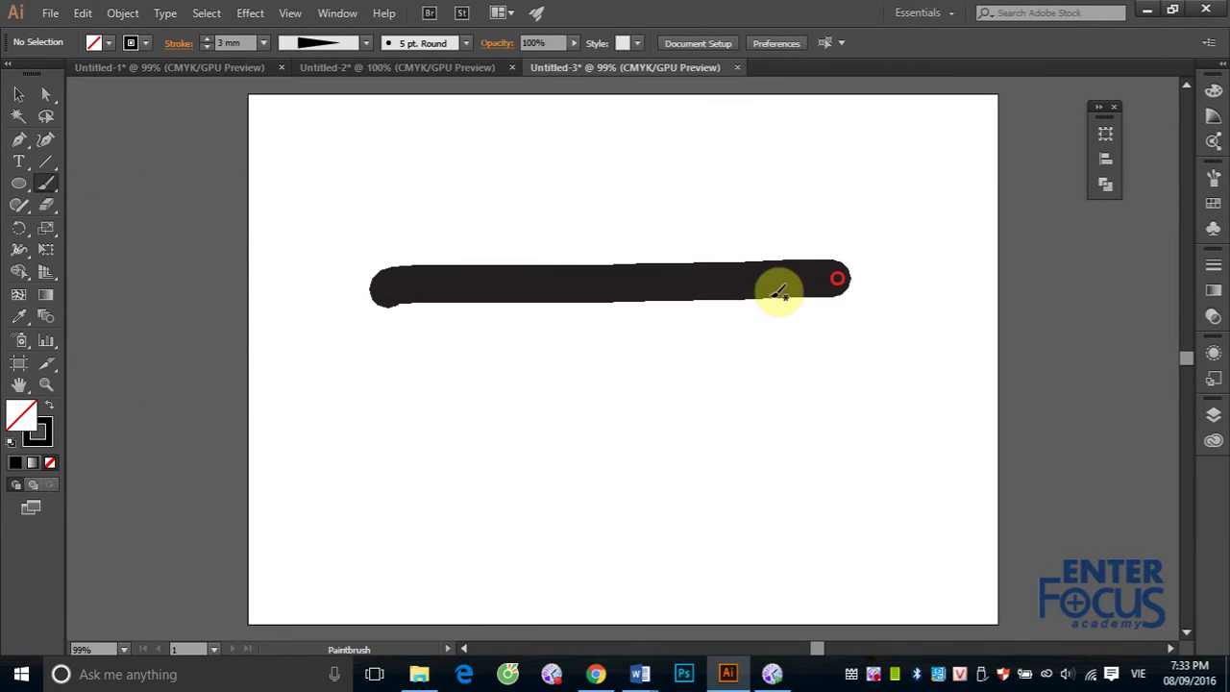
drag(718, 277, 846, 280)
mouse_move(470, 469)
mouse_down()
mouse_move(656, 118)
mouse_move(761, 411)
mouse_up()
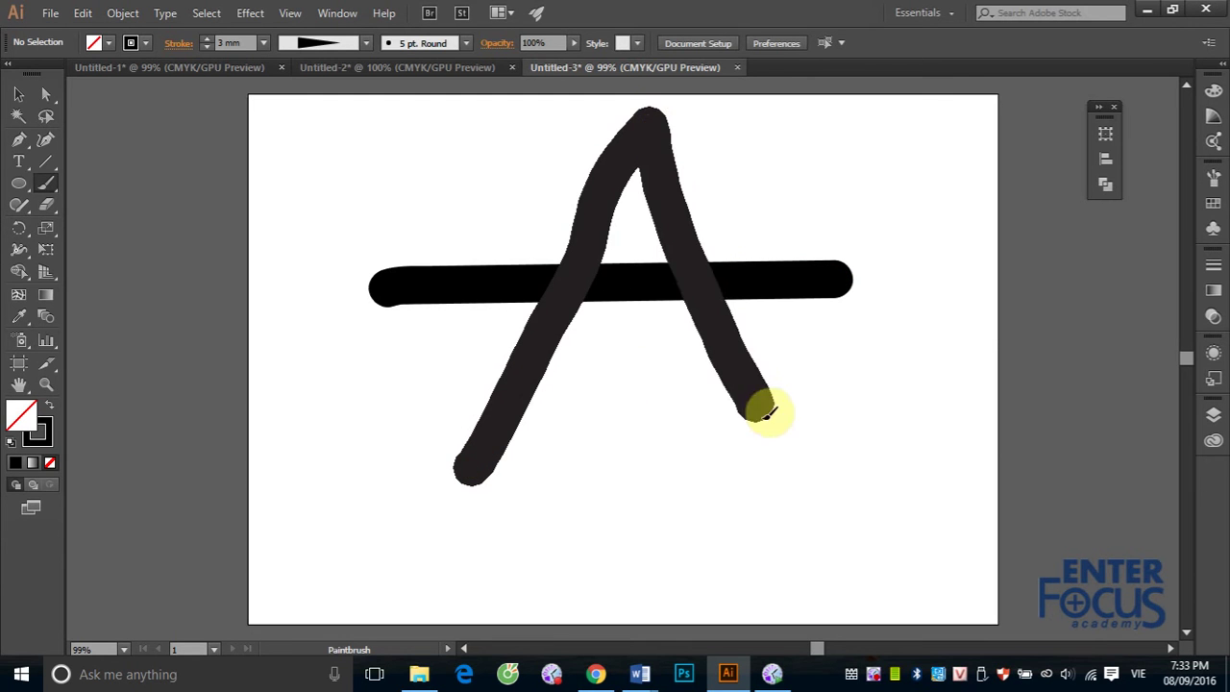
Step: Select the A and the crossbar together and join them into a single path
click(20, 95)
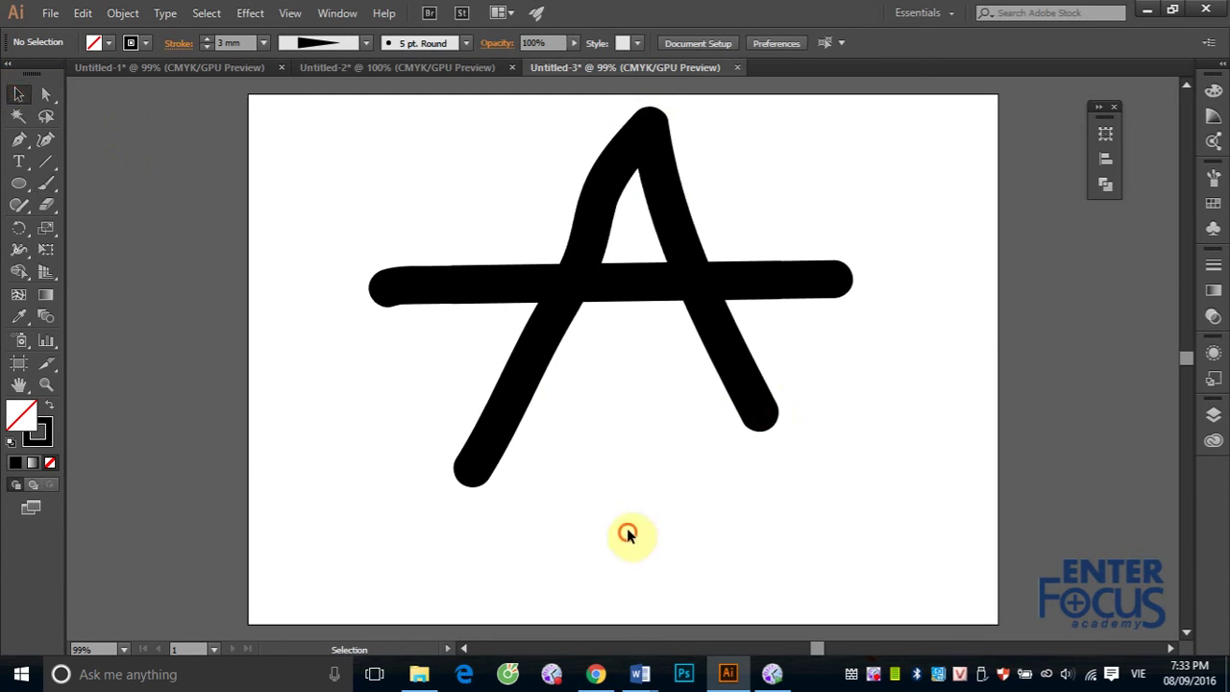
click(538, 392)
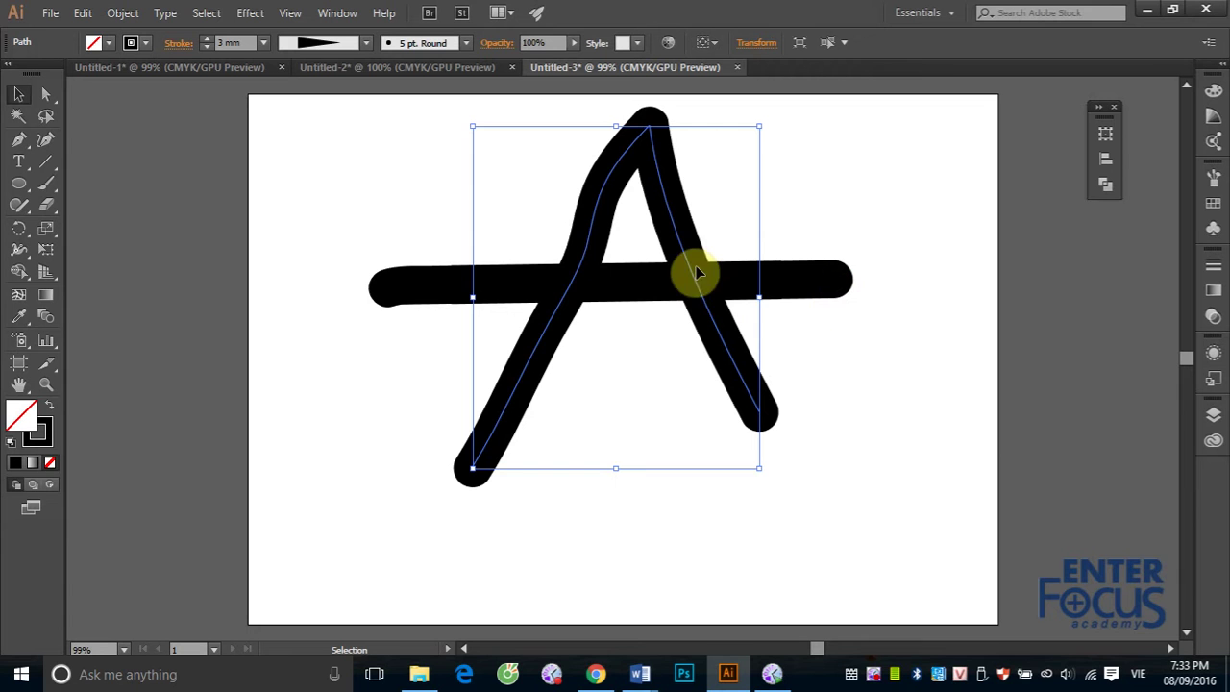
click(788, 291)
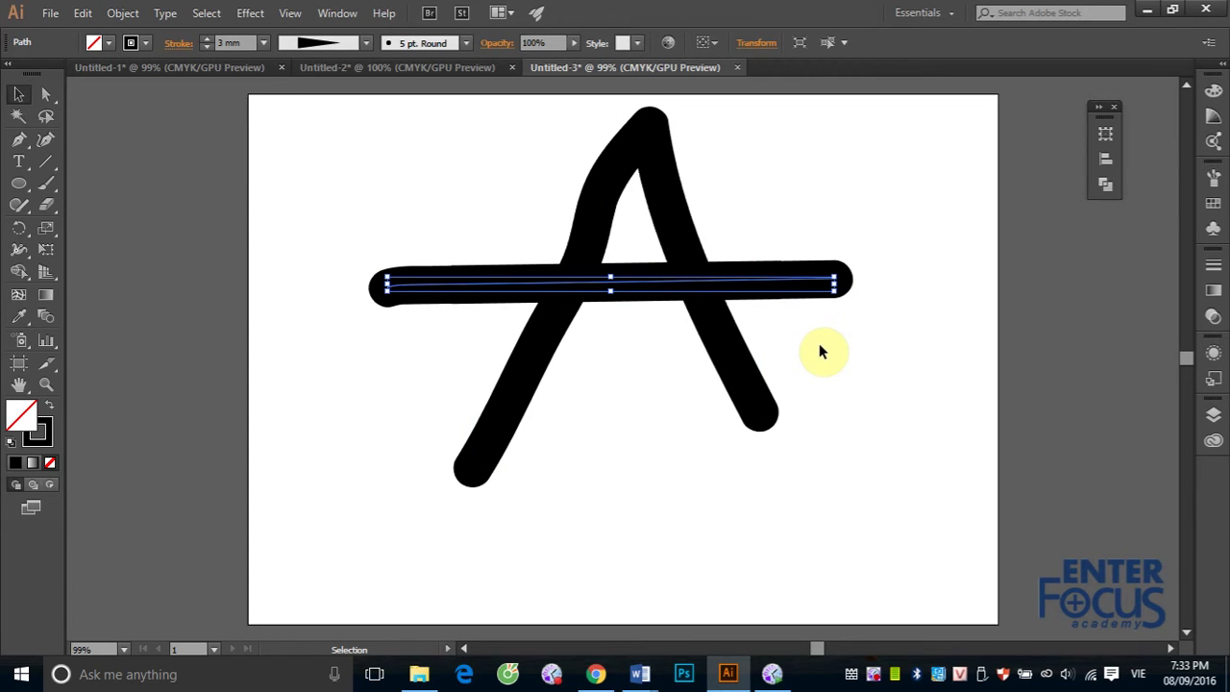
mouse_move(456, 172)
mouse_down()
mouse_move(723, 400)
mouse_move(794, 434)
mouse_up()
click(122, 13)
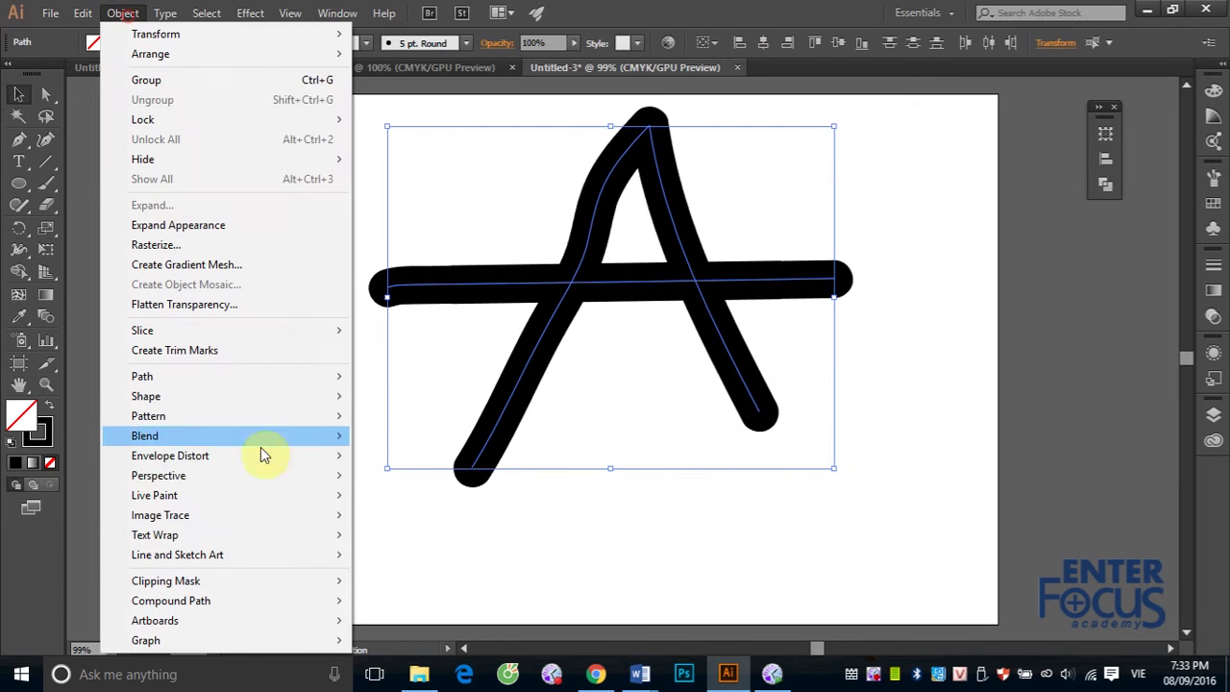
mouse_move(142, 376)
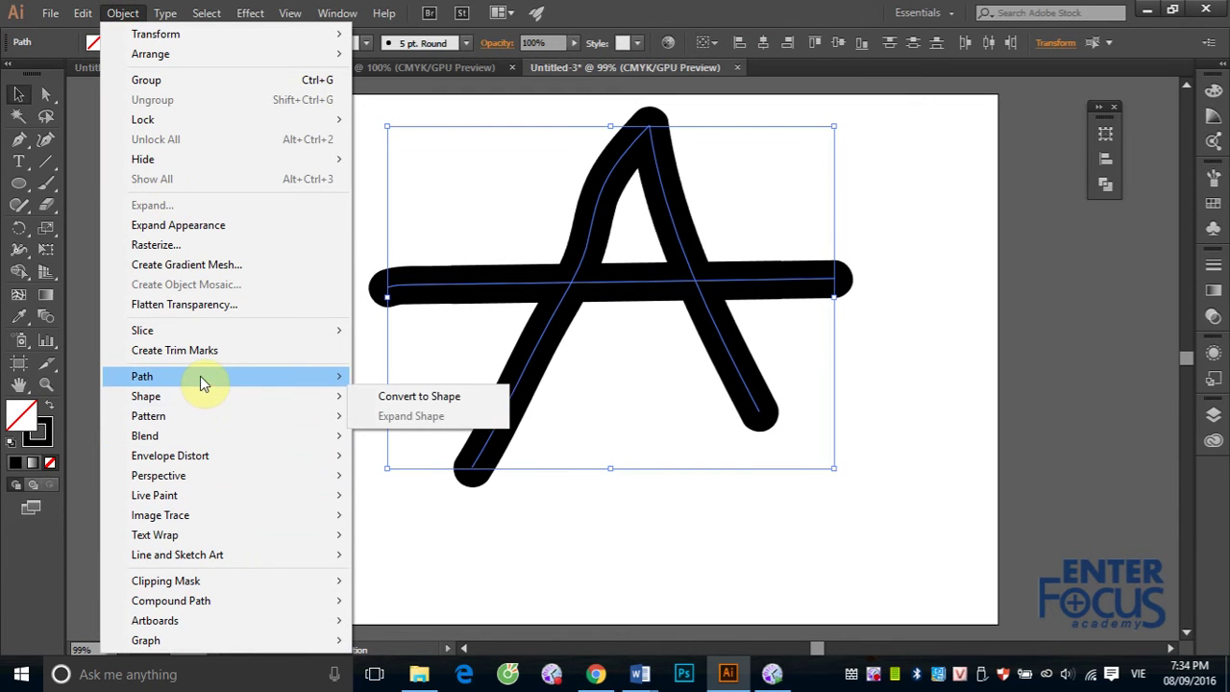
click(392, 378)
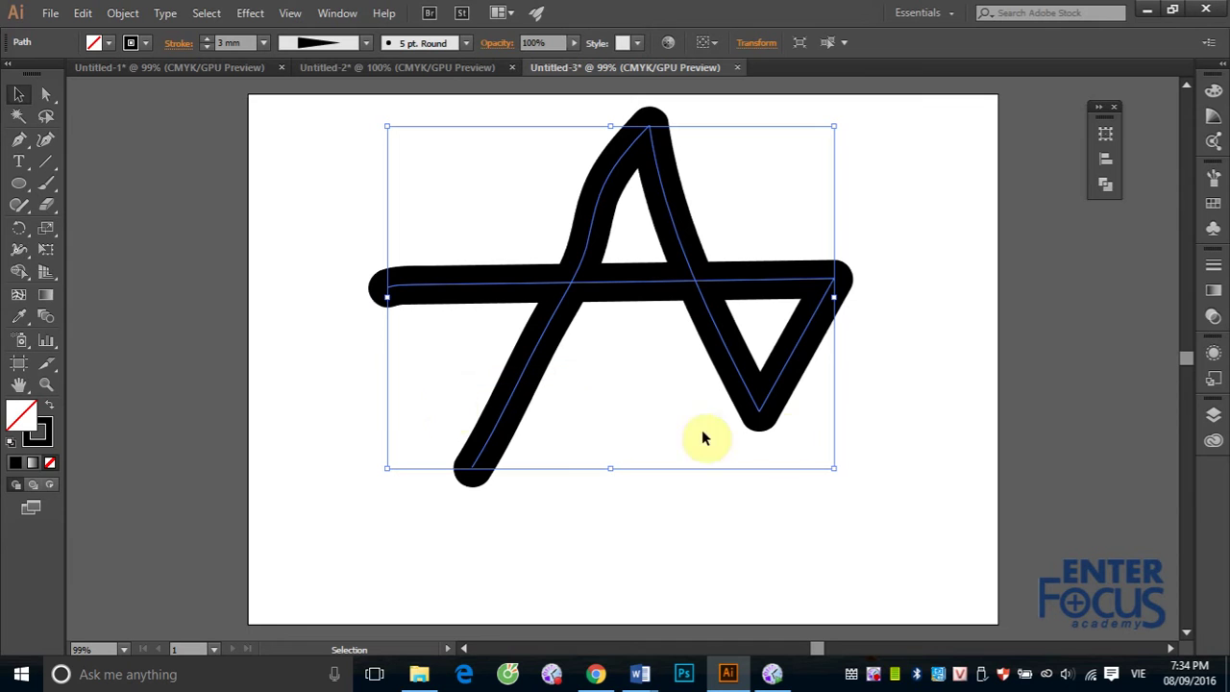
click(46, 92)
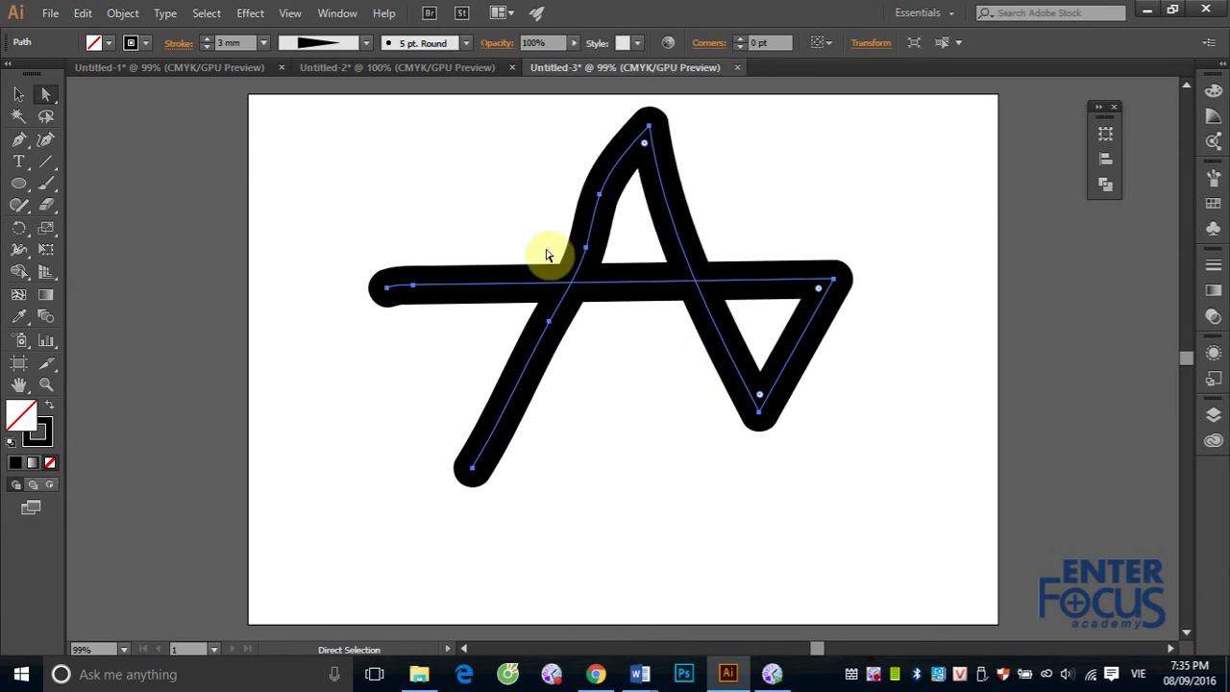
Step: Delete the A path and paint a thick black V stroke with the Paintbrush
click(654, 183)
key(Delete)
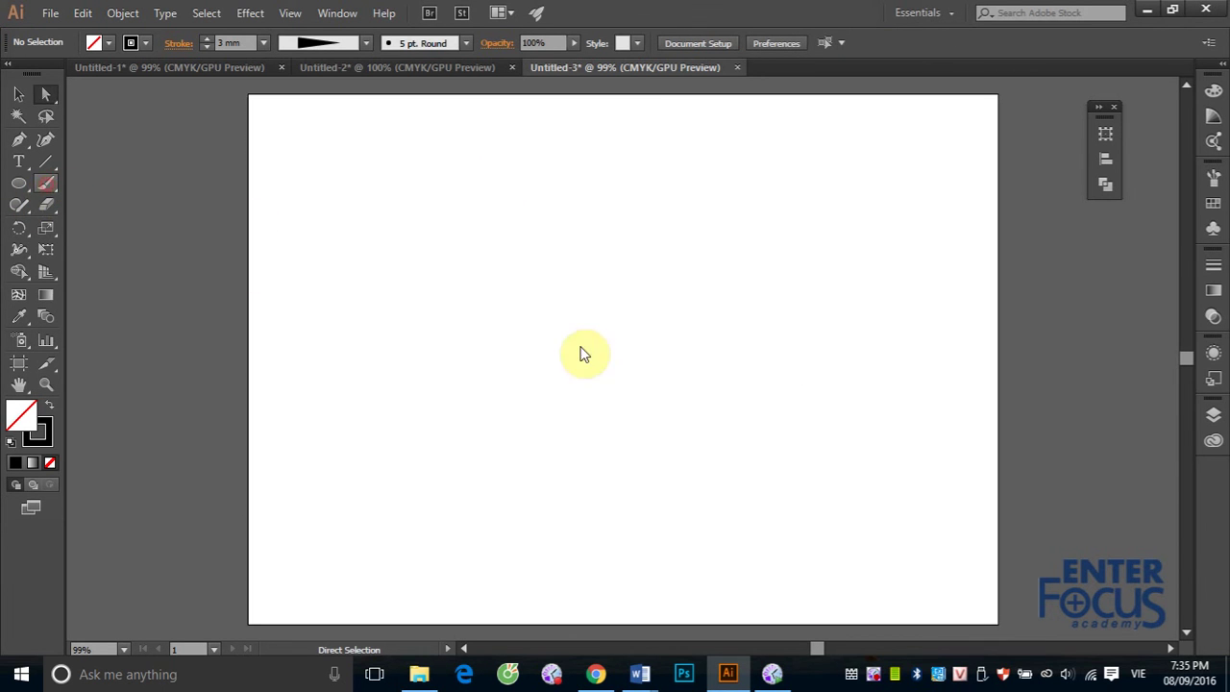
click(48, 190)
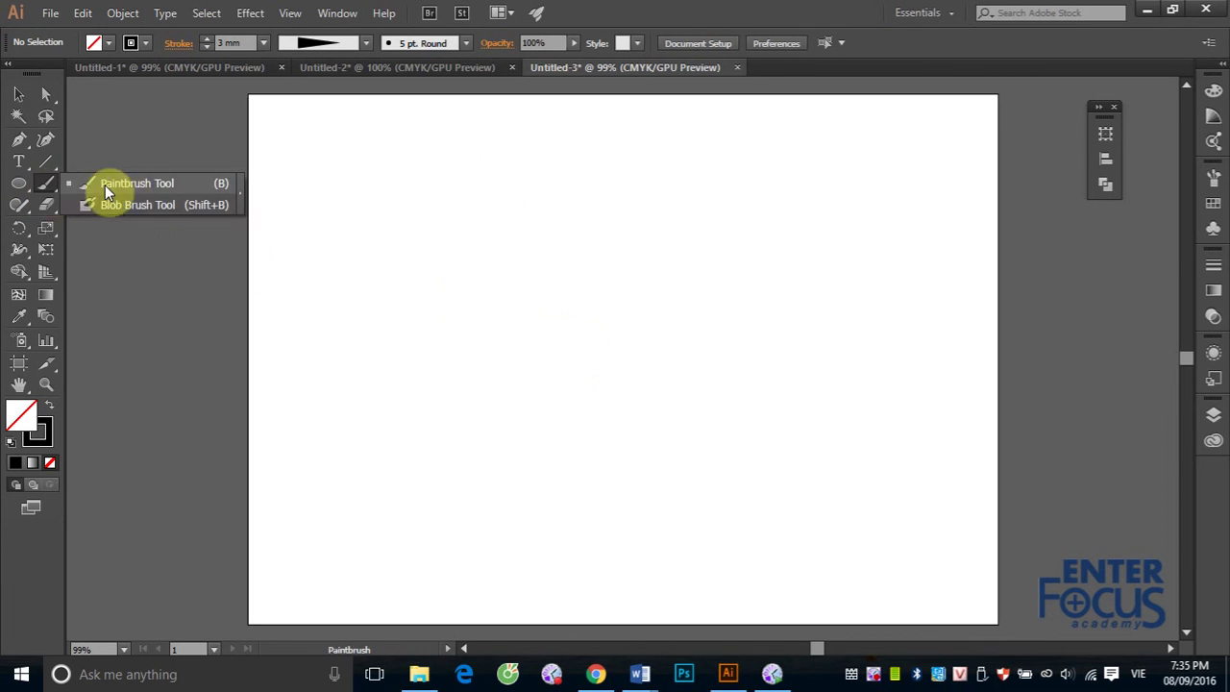
drag(48, 191, 102, 184)
drag(422, 188, 740, 229)
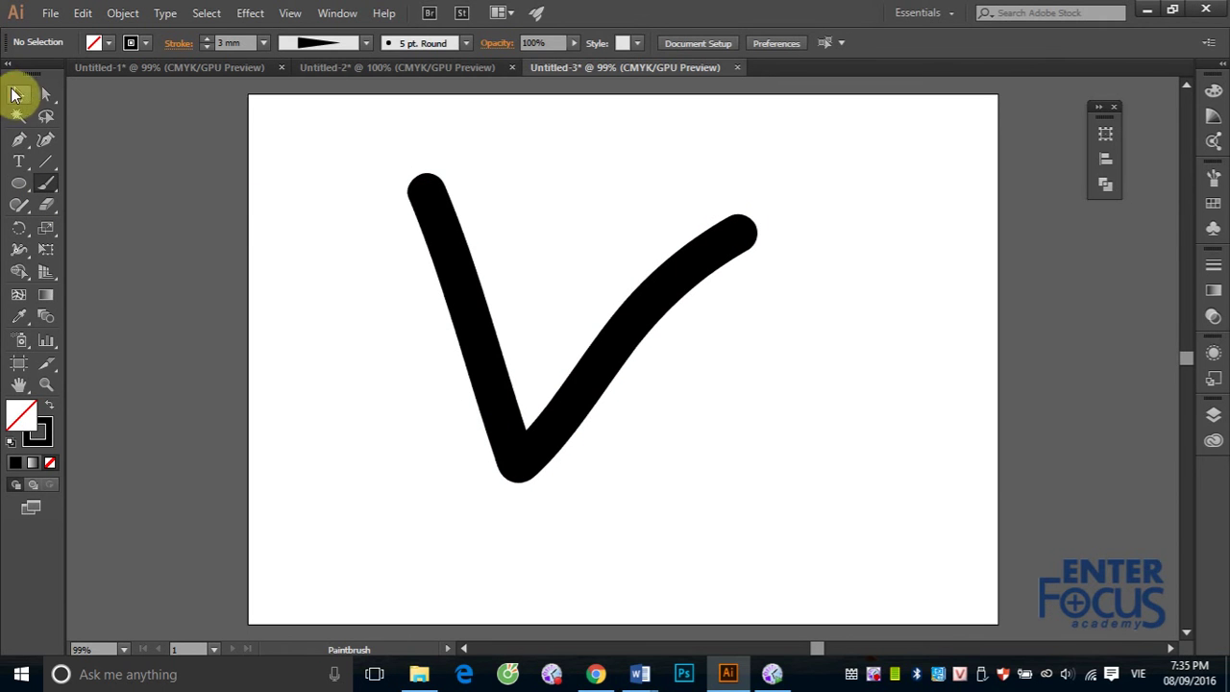
Step: Select the V stroke and browse the Object menu
click(19, 94)
click(442, 248)
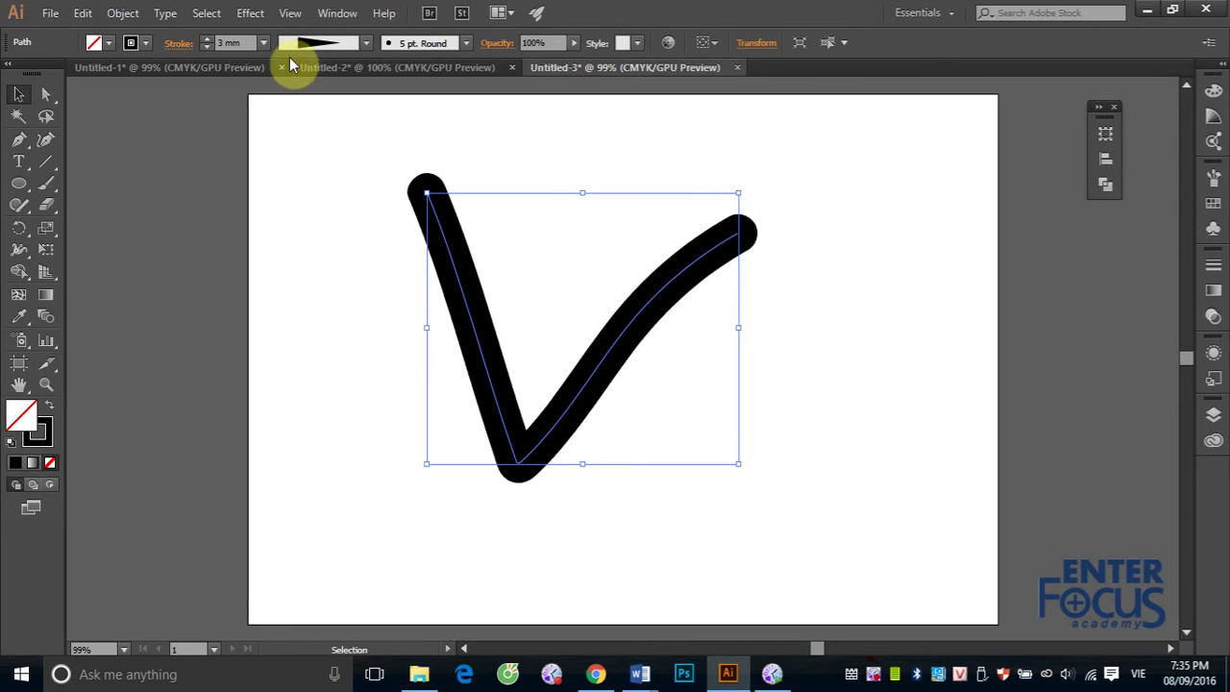
click(122, 16)
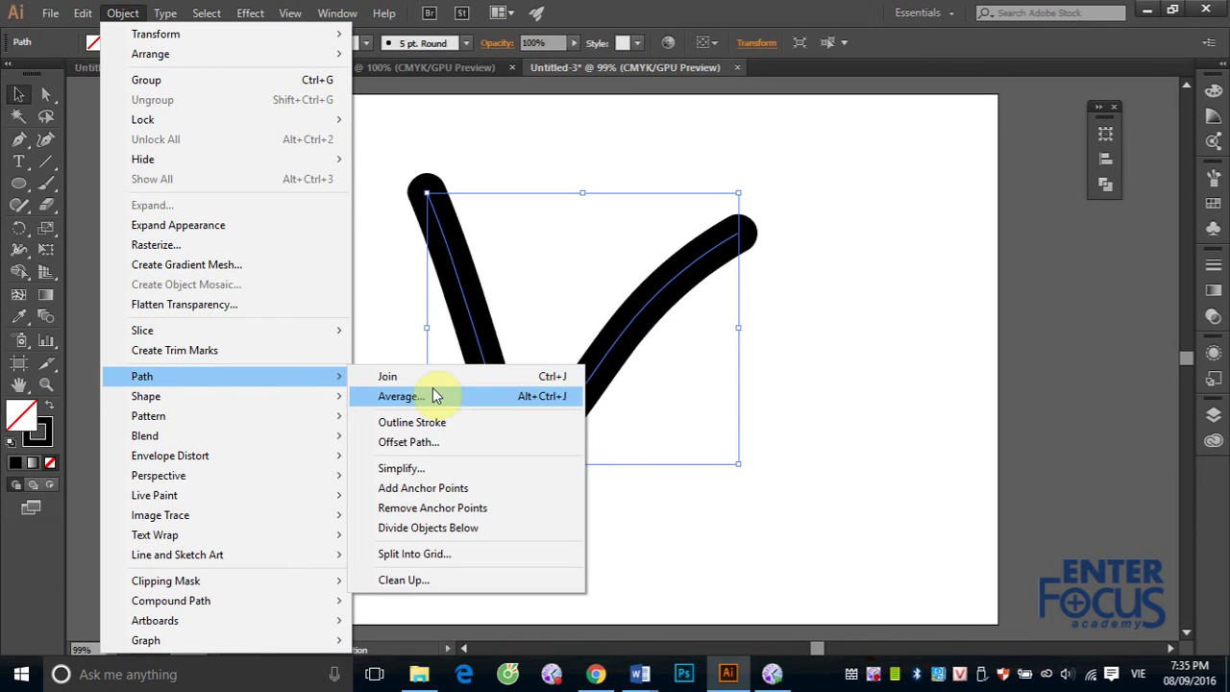
mouse_move(142, 375)
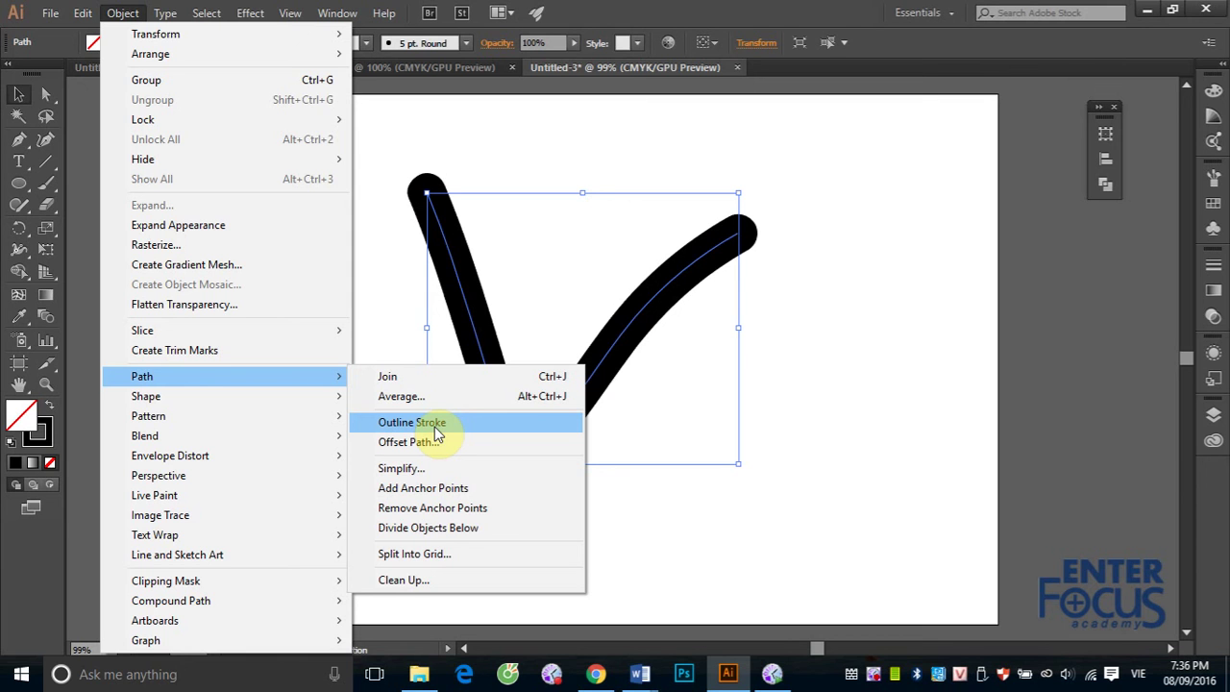
Step: Apply Object > Path > Outline Stroke to the V, making it a filled black shape
click(586, 154)
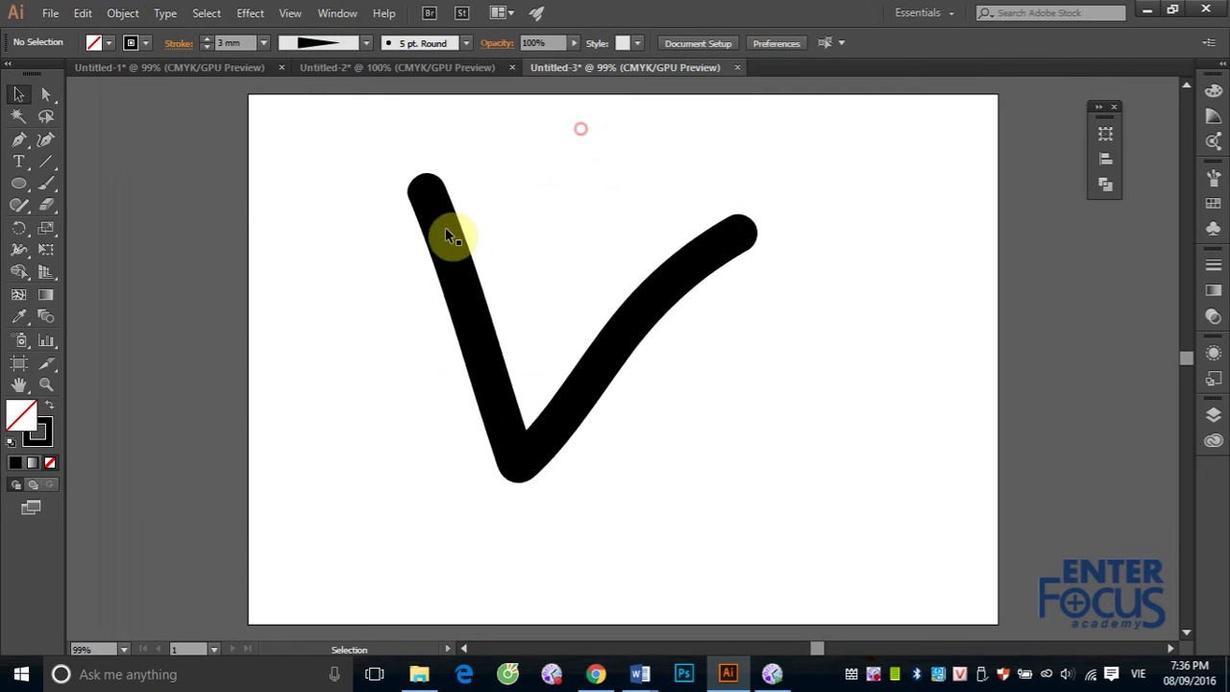
click(439, 212)
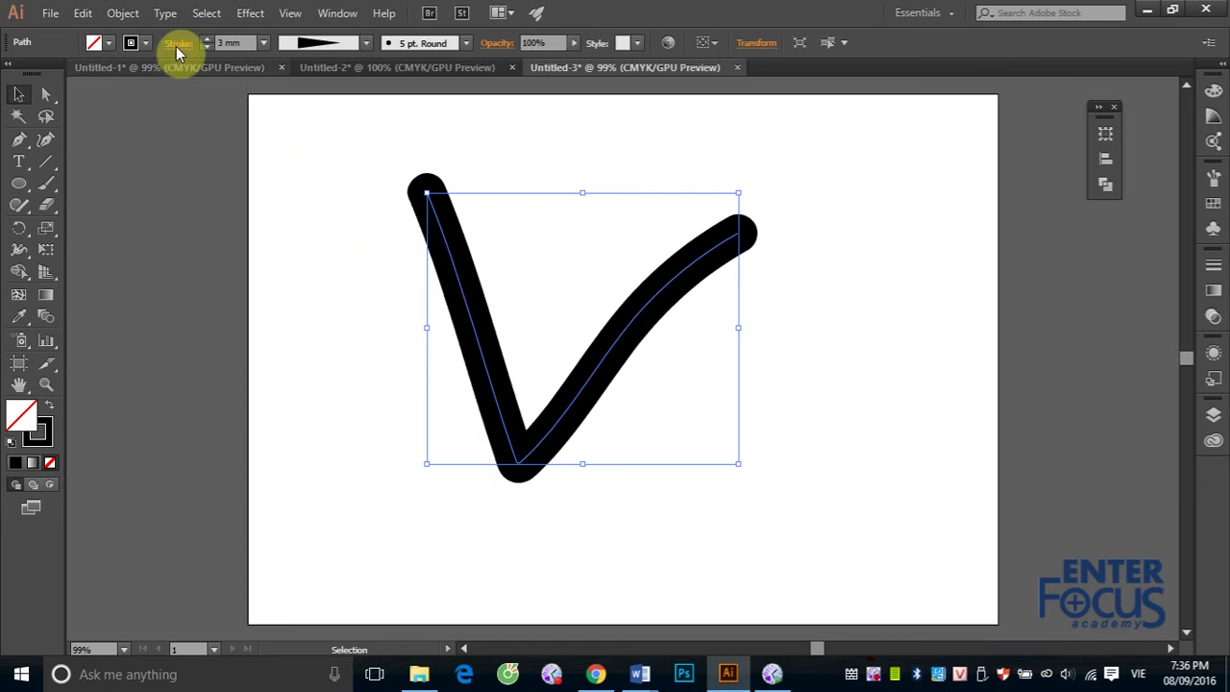
click(123, 12)
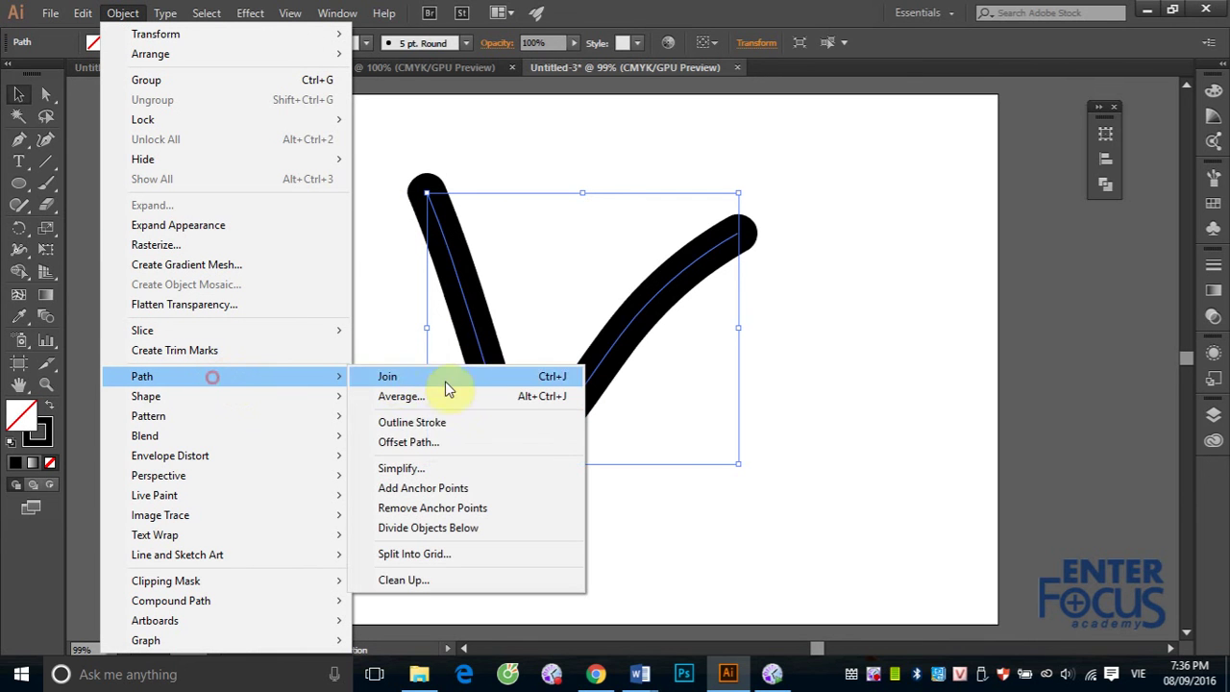
click(425, 433)
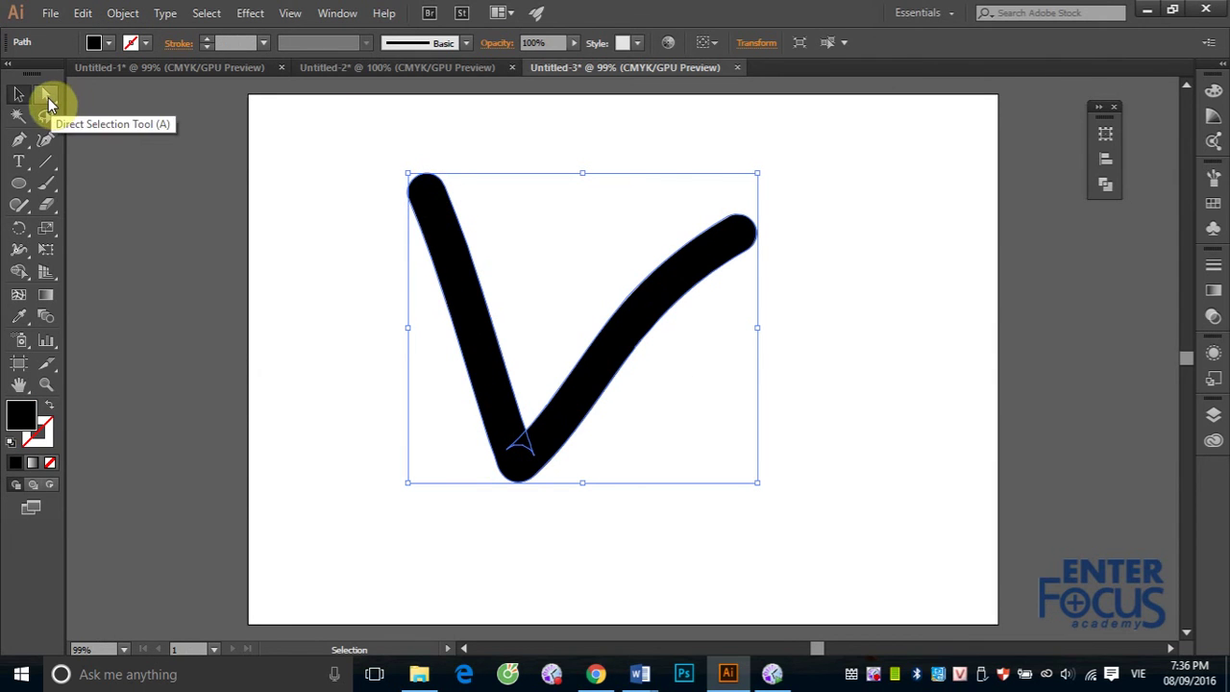
click(50, 104)
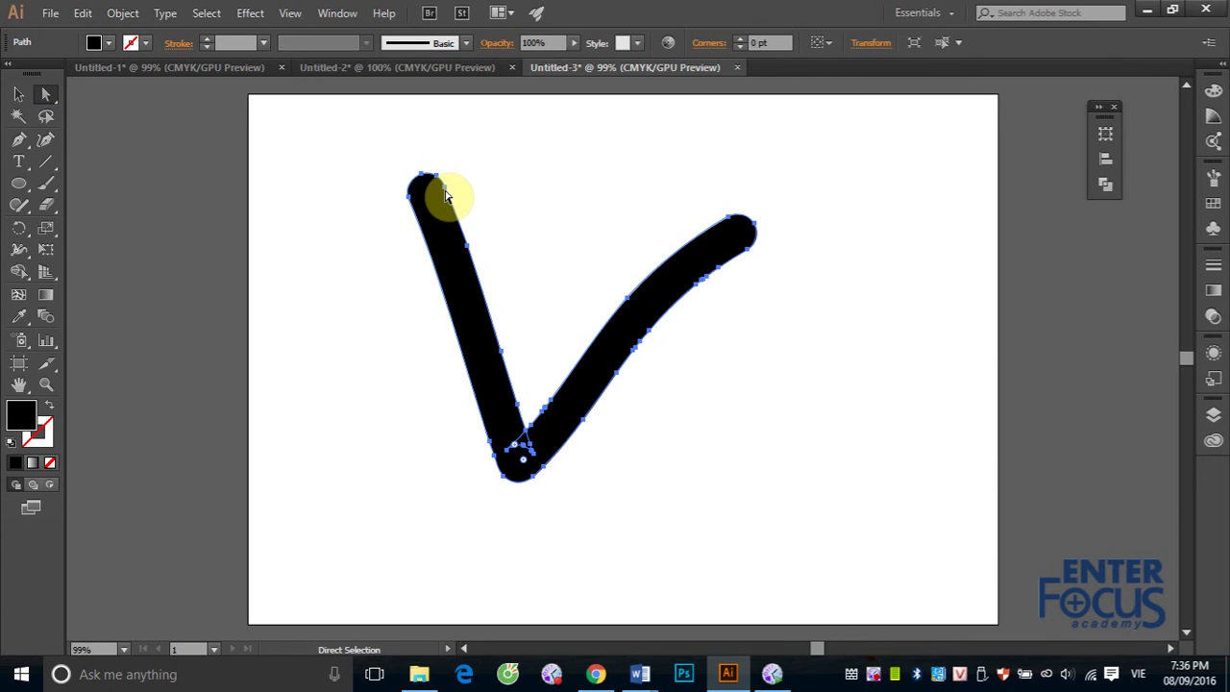
click(523, 213)
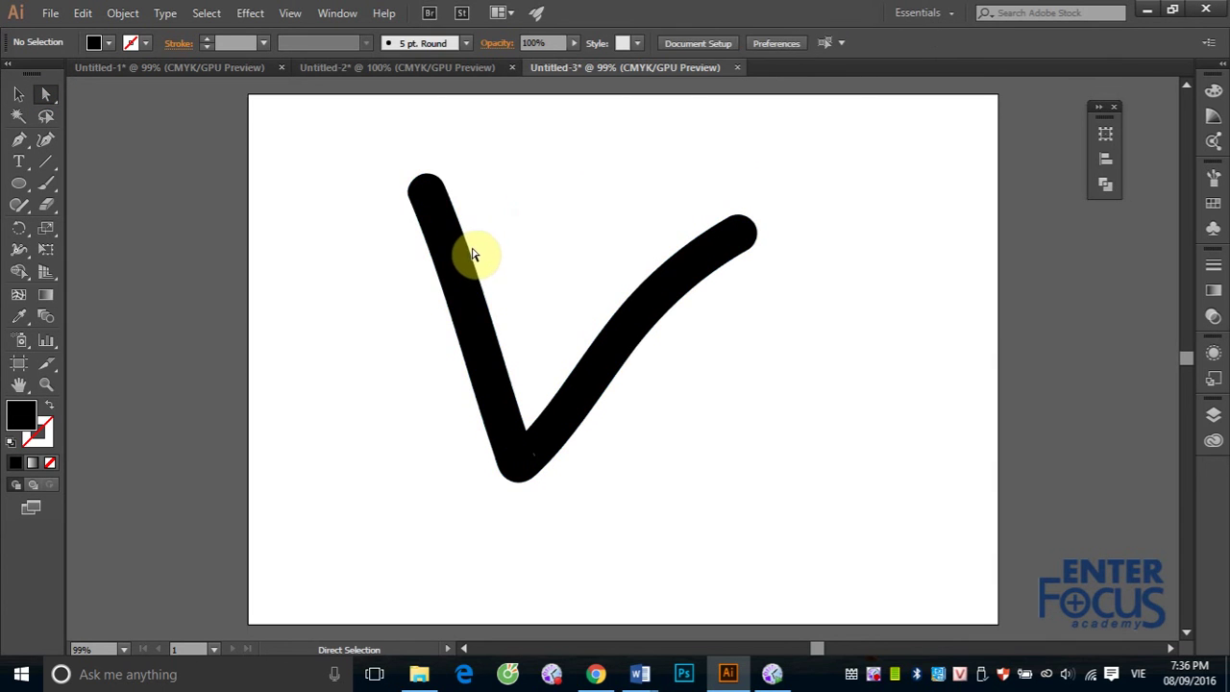
Step: Drag the left arm's inner-edge anchor points outward to widen it into a broad wedge
click(468, 253)
drag(468, 253, 524, 217)
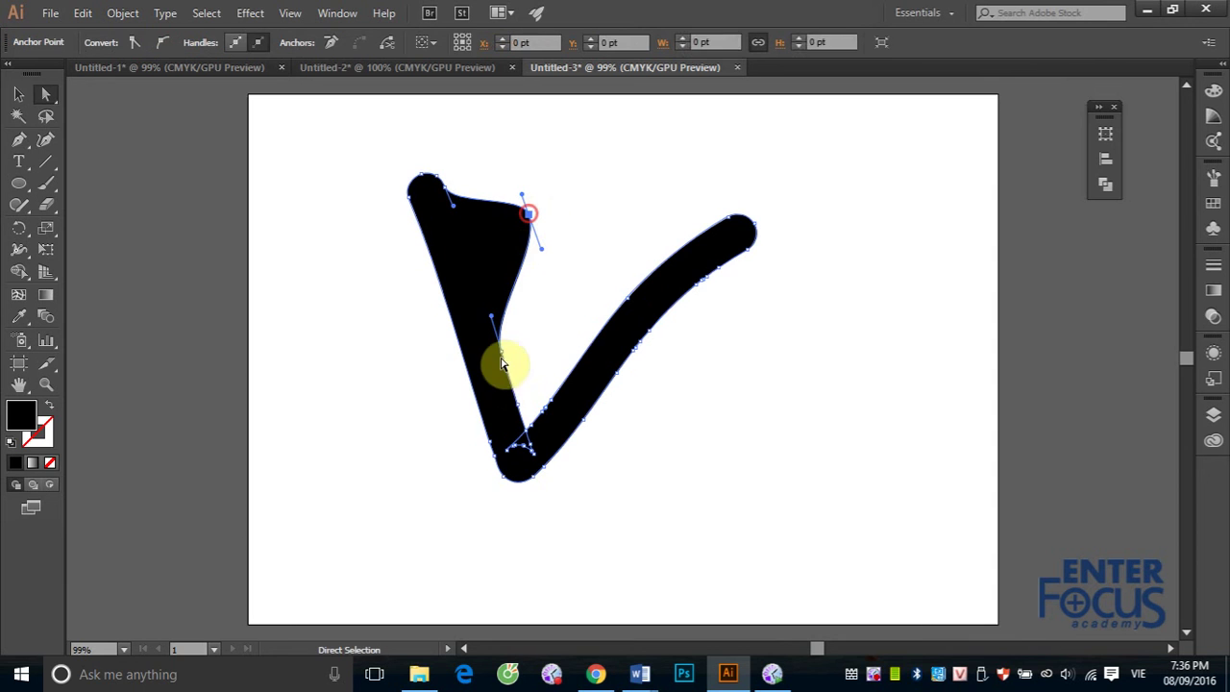
drag(494, 352, 548, 335)
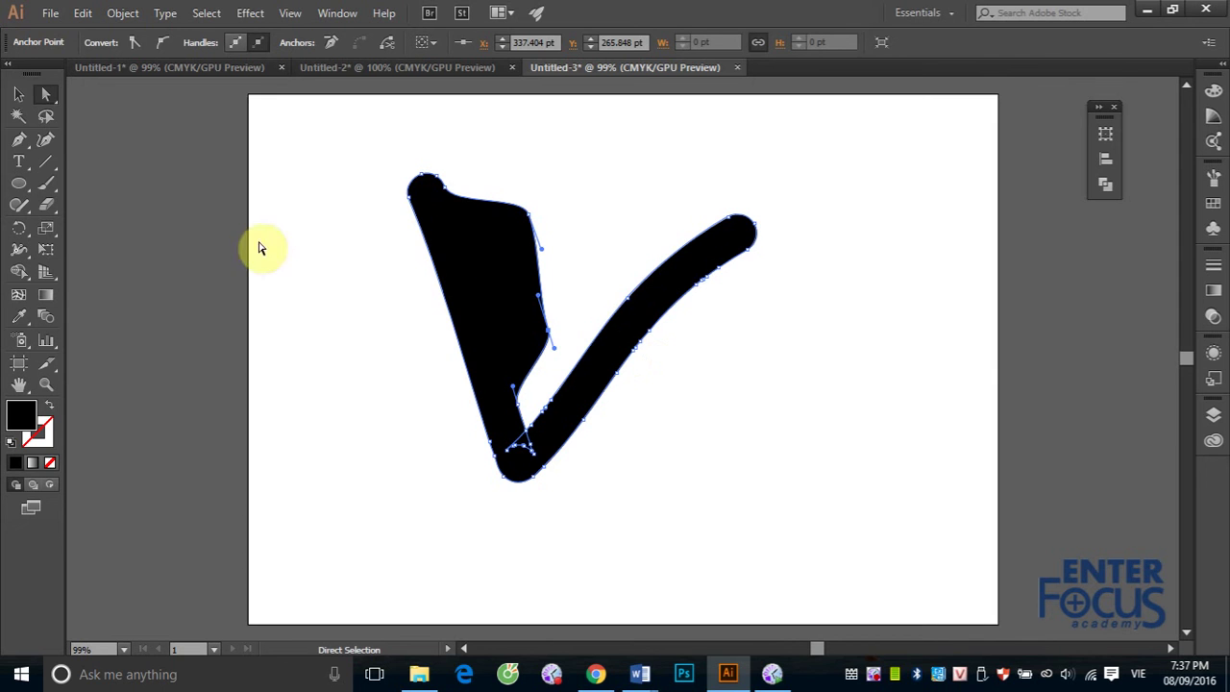
click(18, 94)
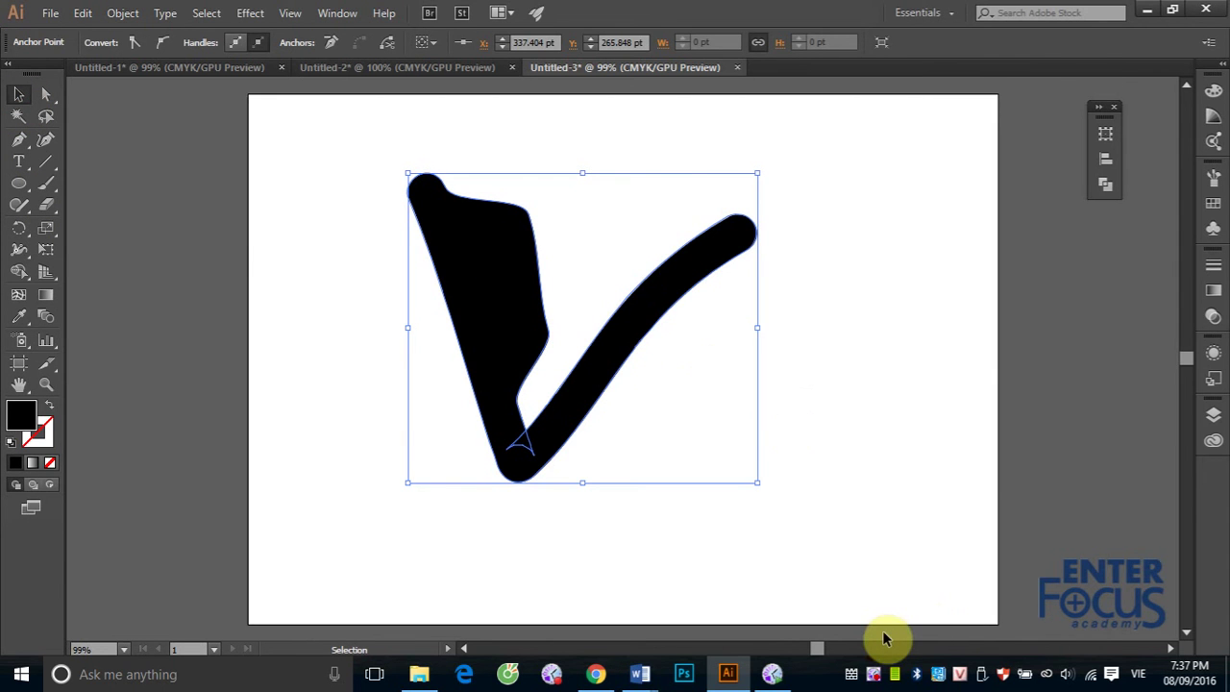
click(50, 186)
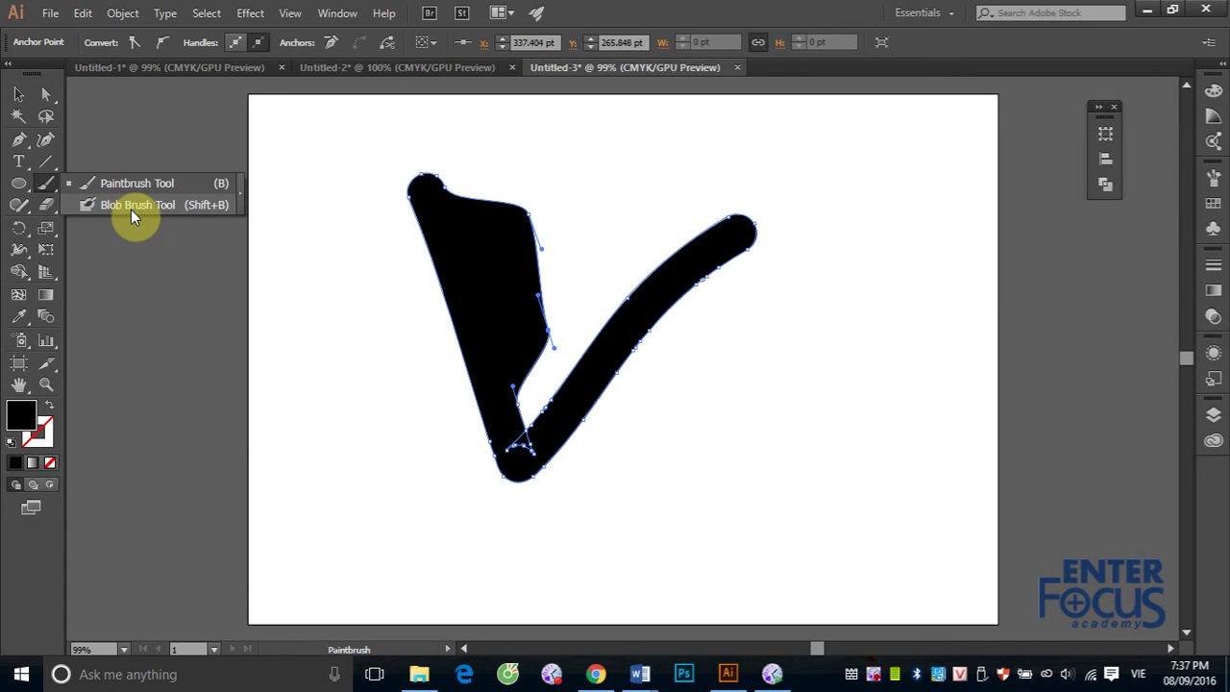
right_click(876, 678)
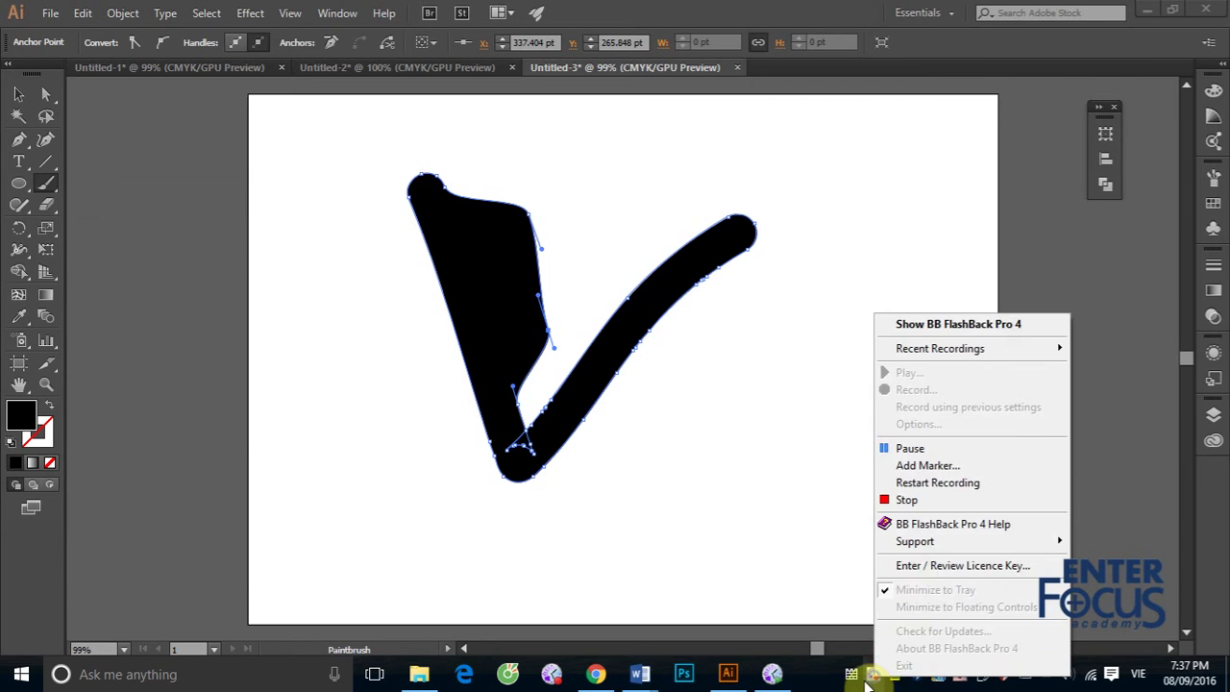